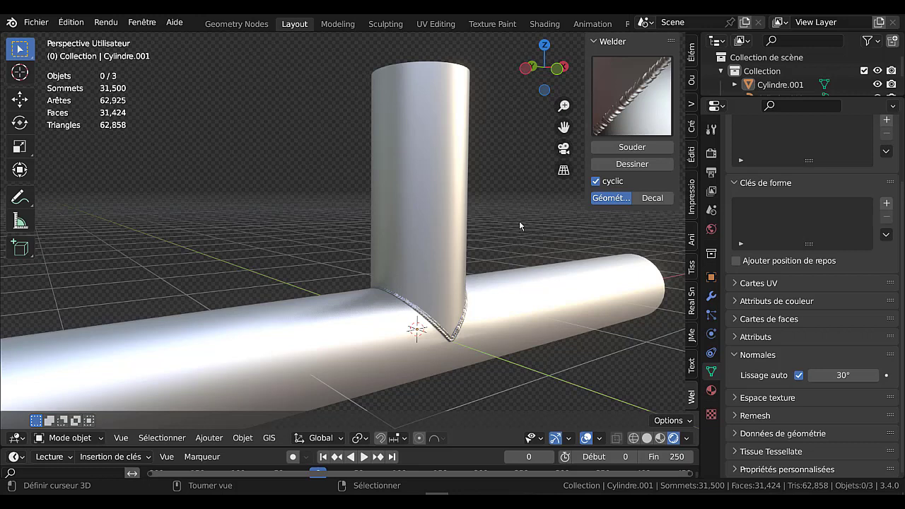
- Switch to Chrome to view the Welder download post on Blender Artists, and return to the welded-pipes model in Blender
mouse_move(459, 502)
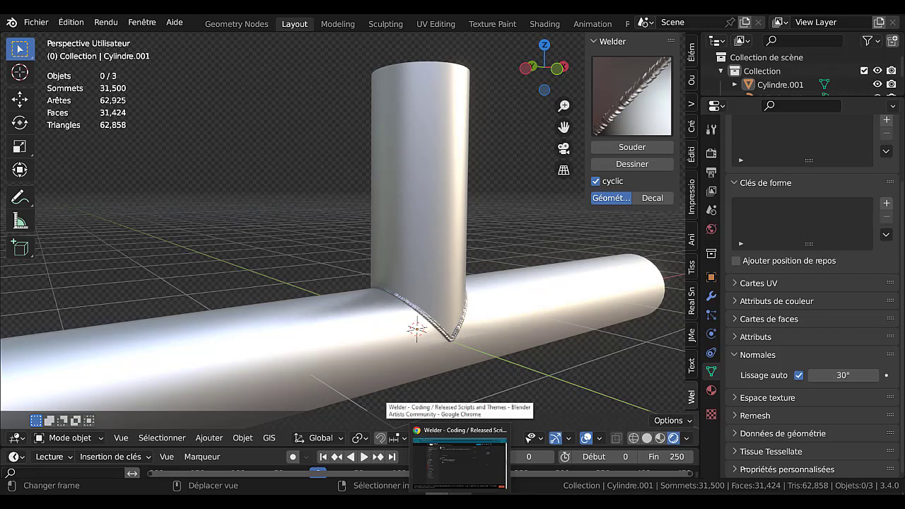
left_click(460, 463)
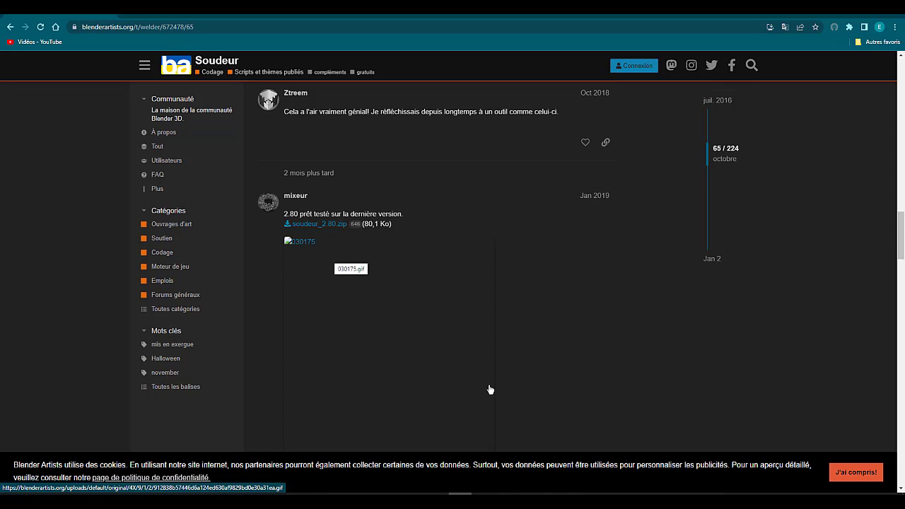
mouse_move(484, 501)
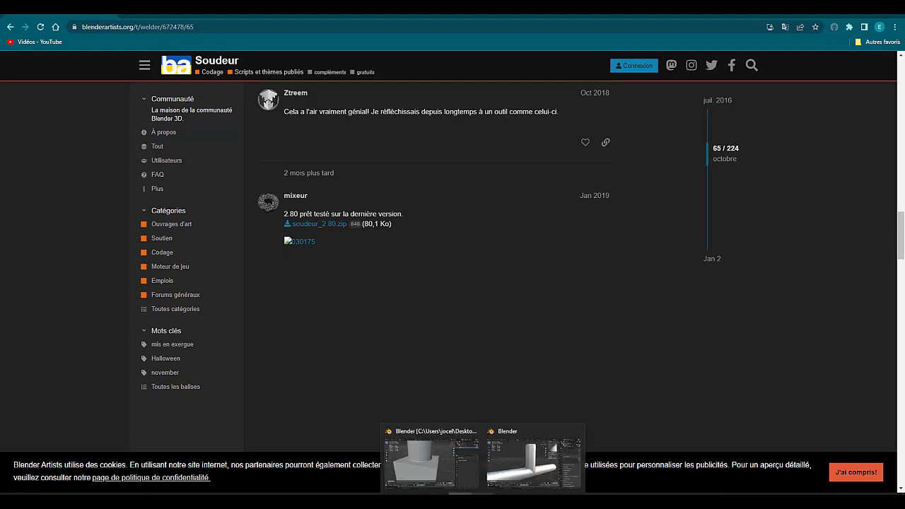
left_click(534, 462)
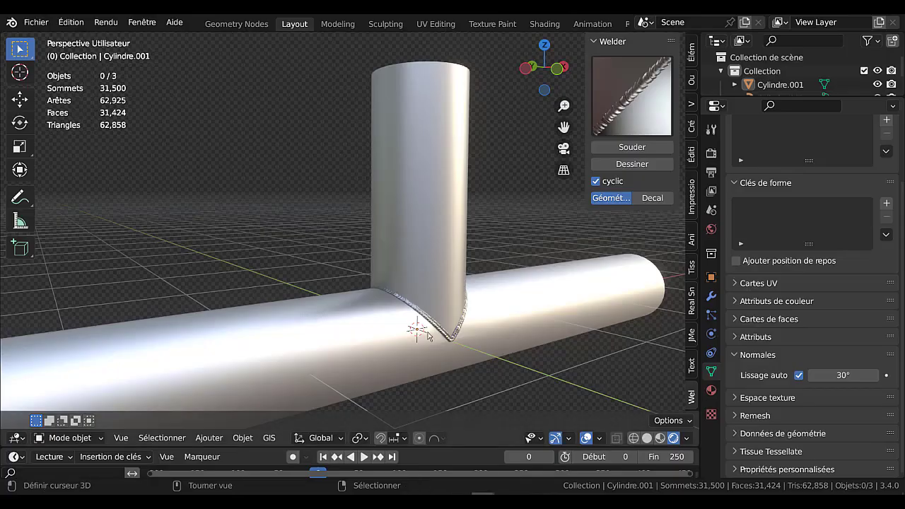
- Switch to the other Blender file and examine the weld bead where the cylinder meets the cube
mouse_move(484, 500)
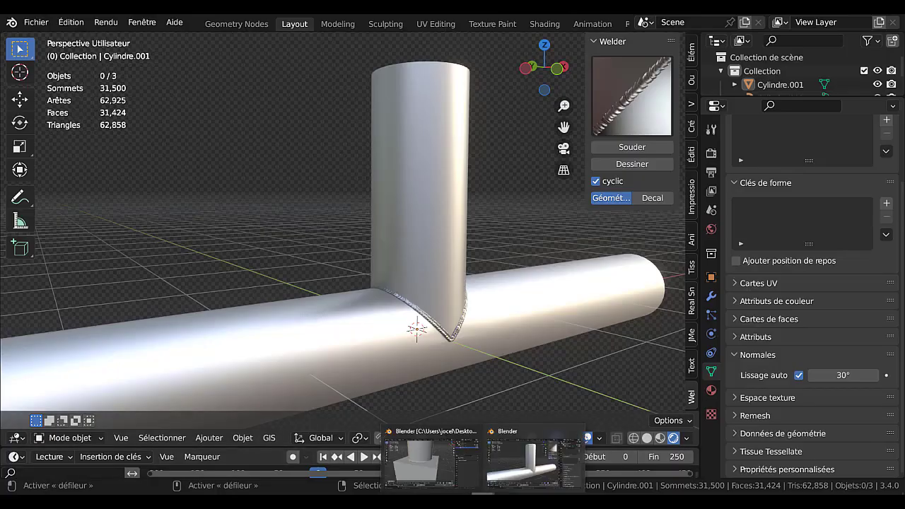
left_click(416, 469)
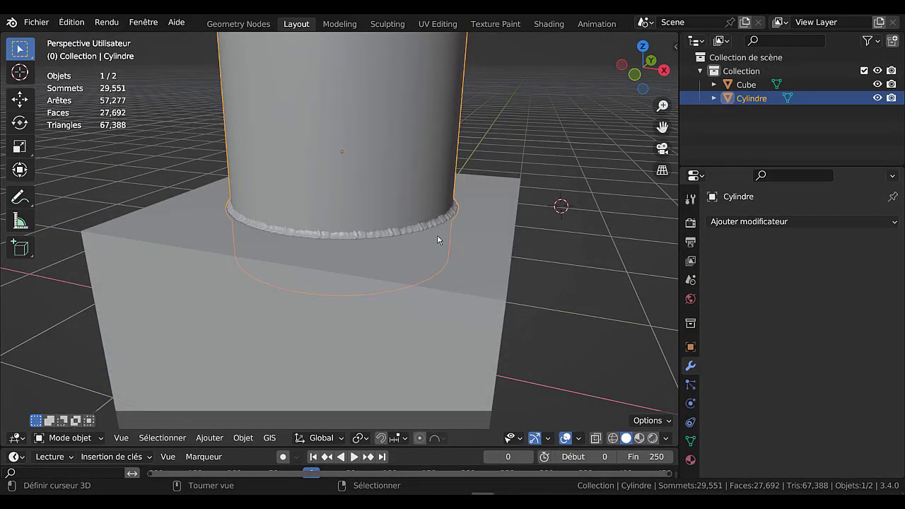
scroll(437, 240, "down", 5)
middle_click_drag(496, 259, 425, 284)
scroll(394, 276, "up", 3)
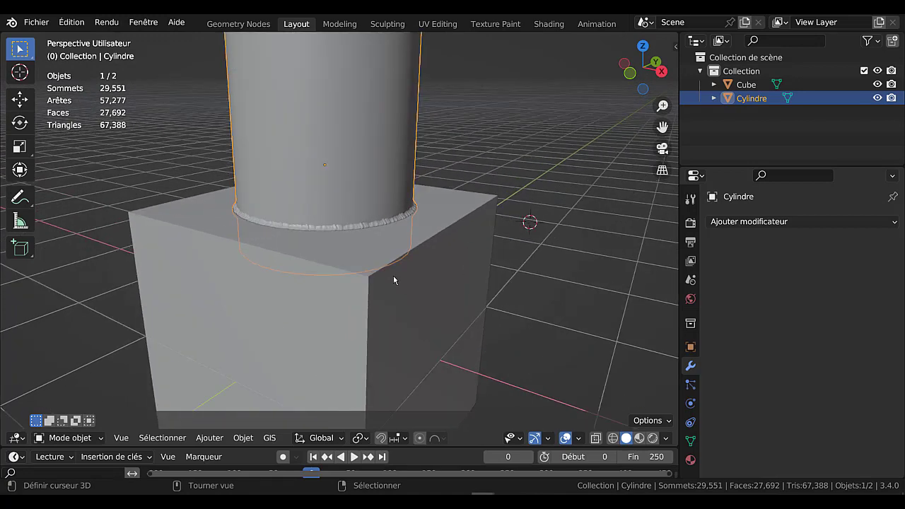
scroll(407, 287, "up", 1)
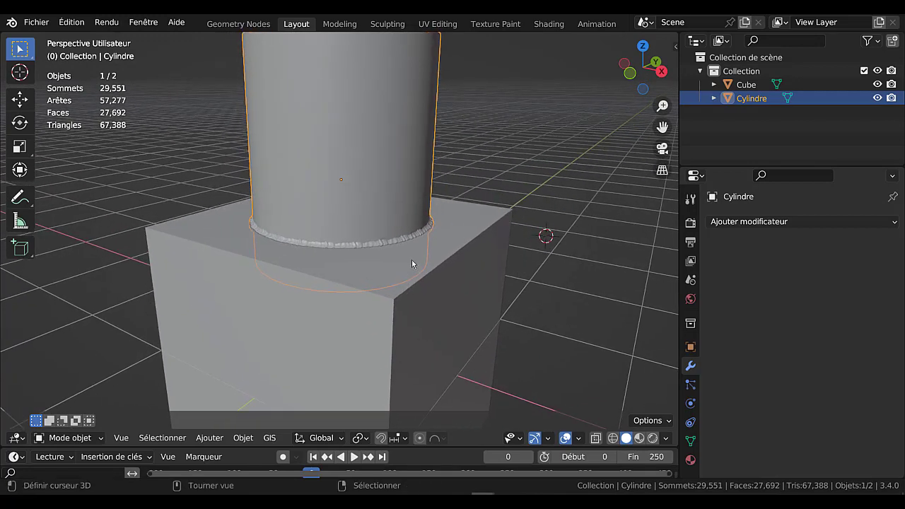
scroll(415, 261, "down", 1)
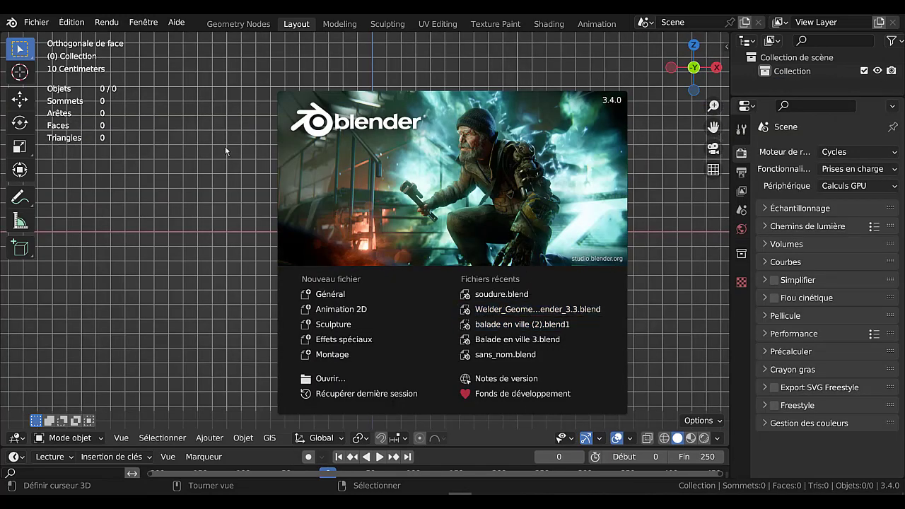
- Dismiss the splash screen and open the Blender preferences at the add-ons section
left_click(153, 159)
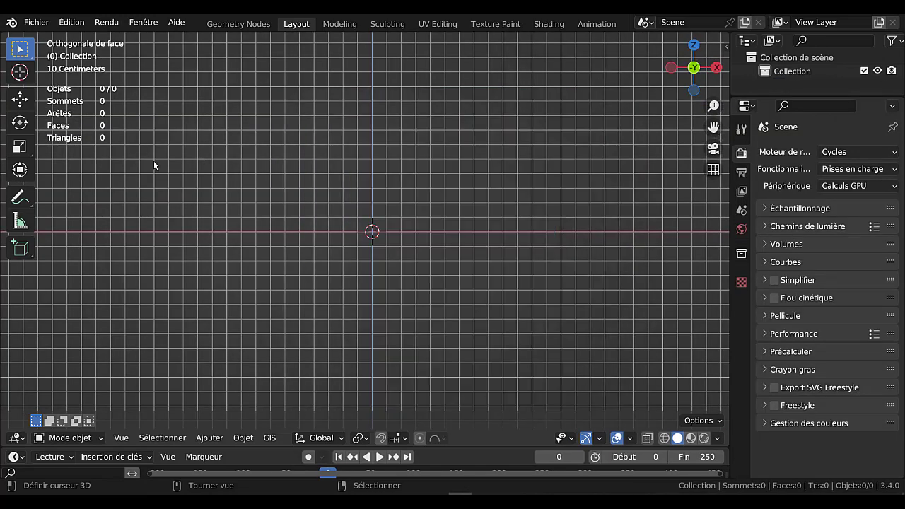
left_click(72, 22)
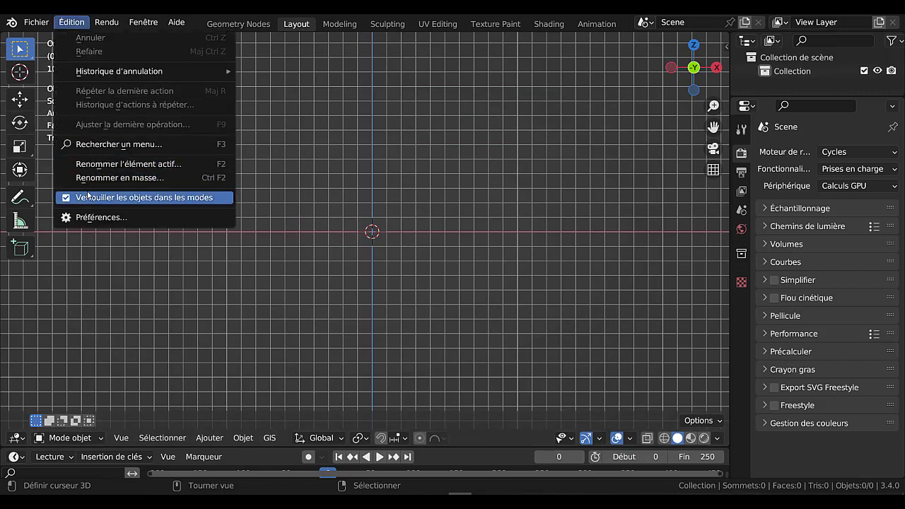
left_click(85, 217)
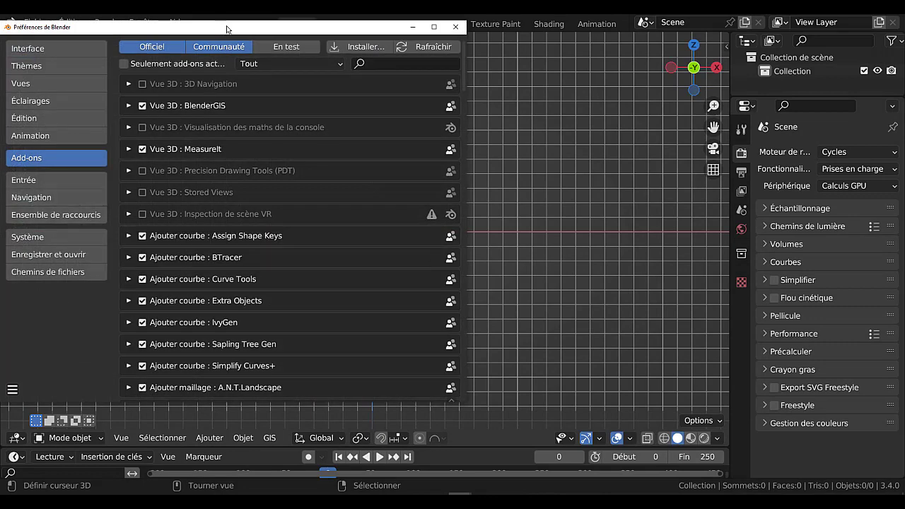
left_click_drag(228, 26, 326, 30)
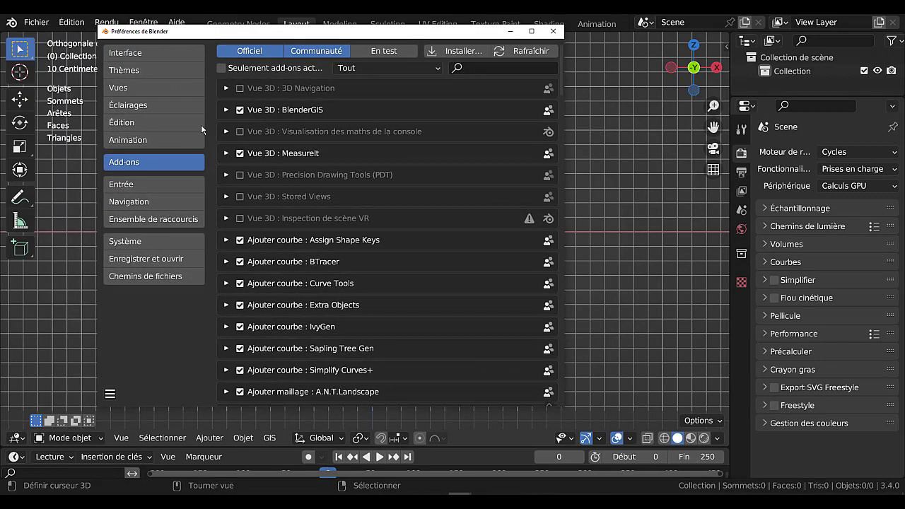
- Browse the Desktop folder for welder_2.80.zip in the add-on installation file browser, and close it without installing
left_click(465, 51)
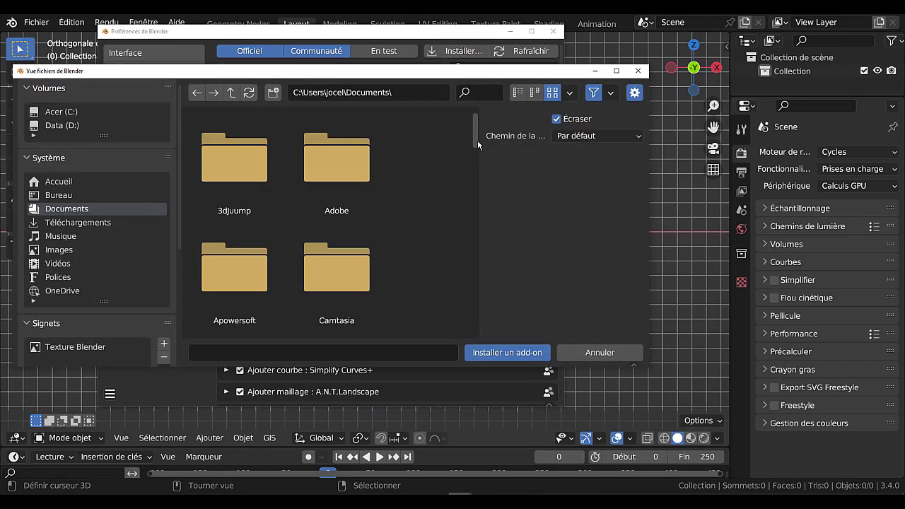
scroll(478, 139, "down", 2)
left_click_drag(476, 169, 475, 324)
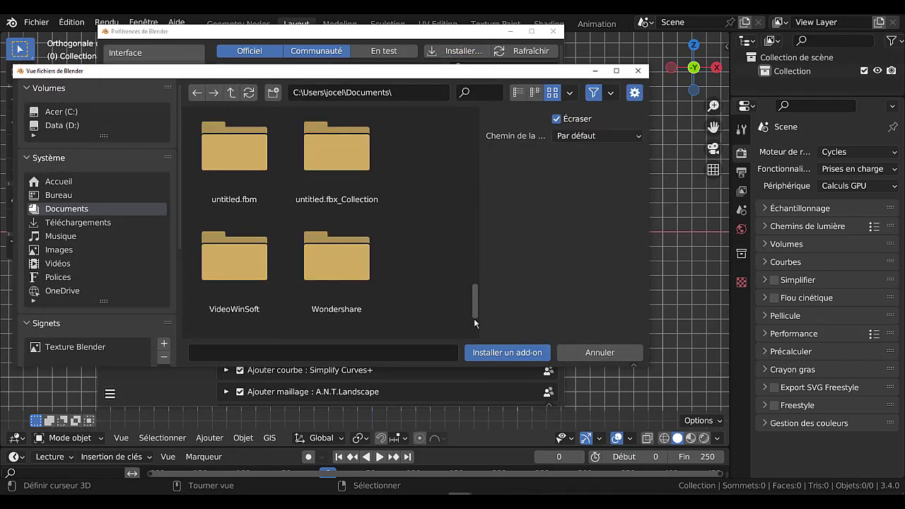
left_click(56, 196)
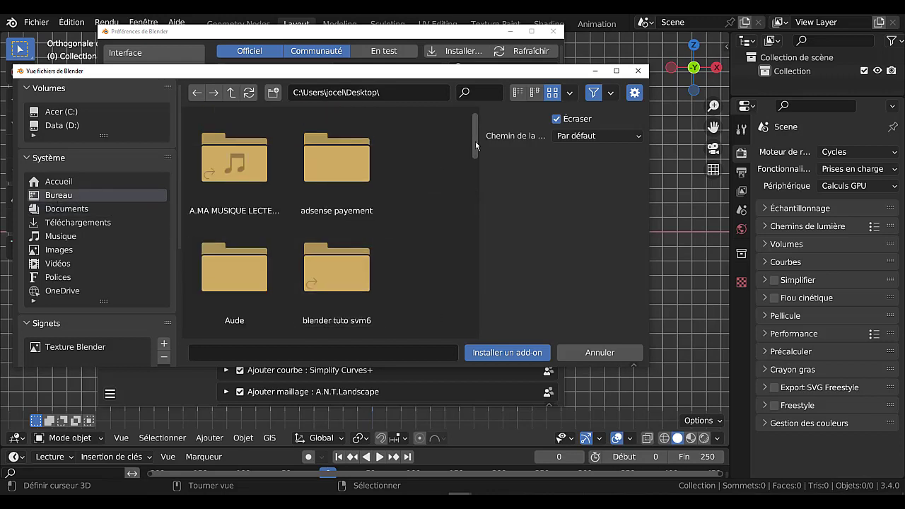
left_click_drag(475, 140, 469, 321)
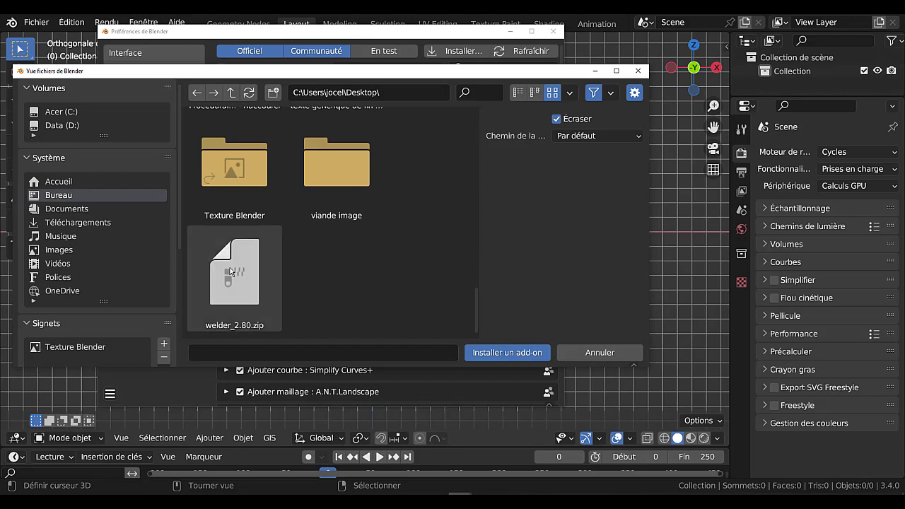
left_click(638, 71)
- Search the add-ons for "weld" and expand the Welder add-on's details
left_click(471, 69)
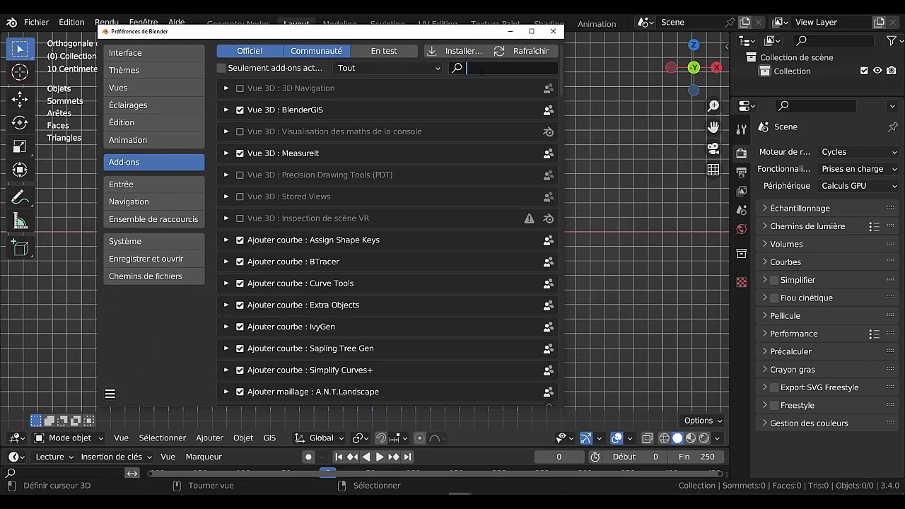
type("q")
key("BackSpace")
type("wel")
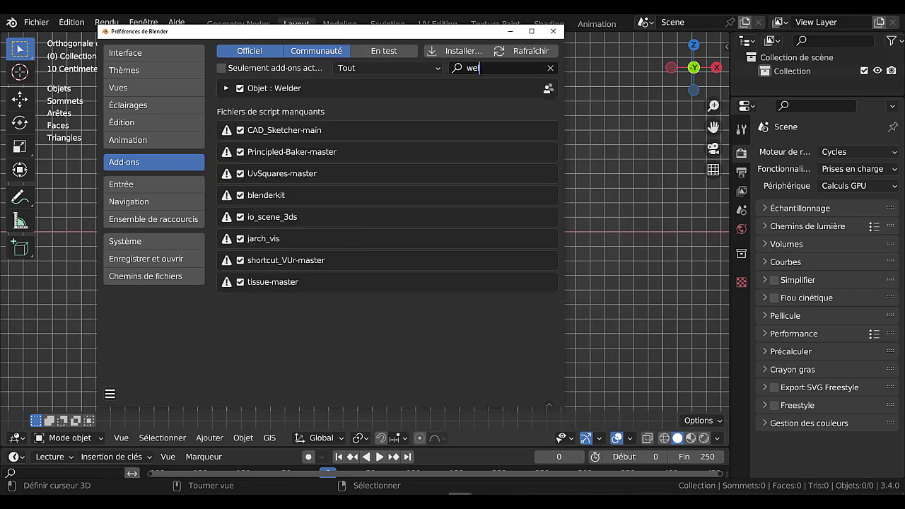
type("d")
left_click(226, 88)
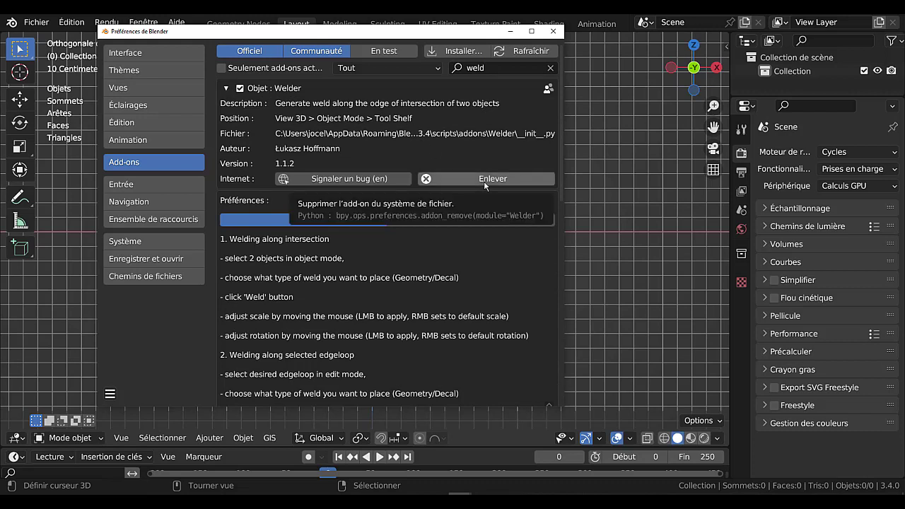
- Collapse the Welder add-on's details and close the preferences window
left_click(227, 90)
left_click_drag(415, 32, 460, 85)
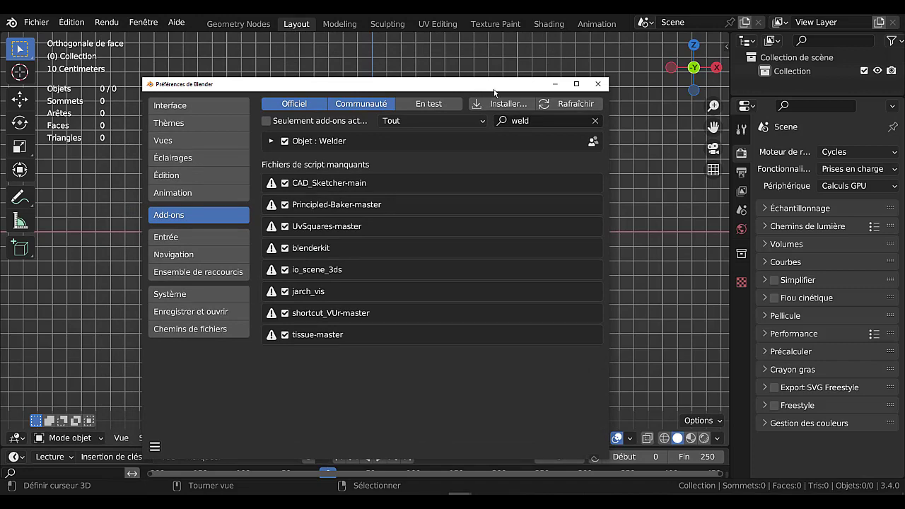
left_click_drag(475, 84, 470, 81)
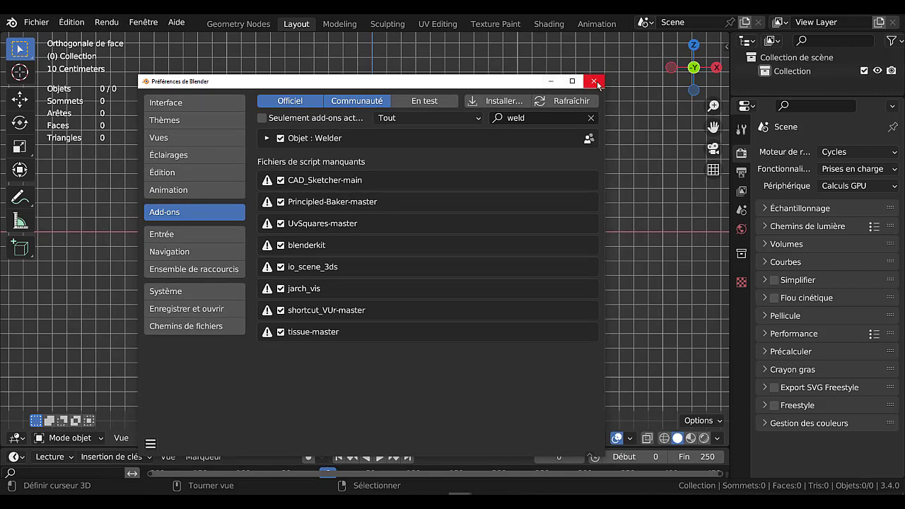
mouse_move(472, 83)
left_mouse_down()
mouse_move(499, 98)
mouse_move(475, 78)
left_mouse_up()
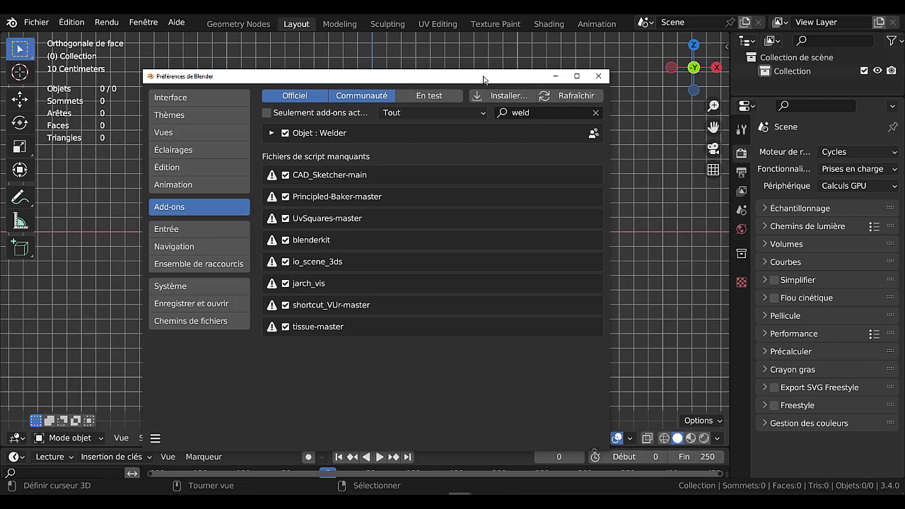
left_click(600, 76)
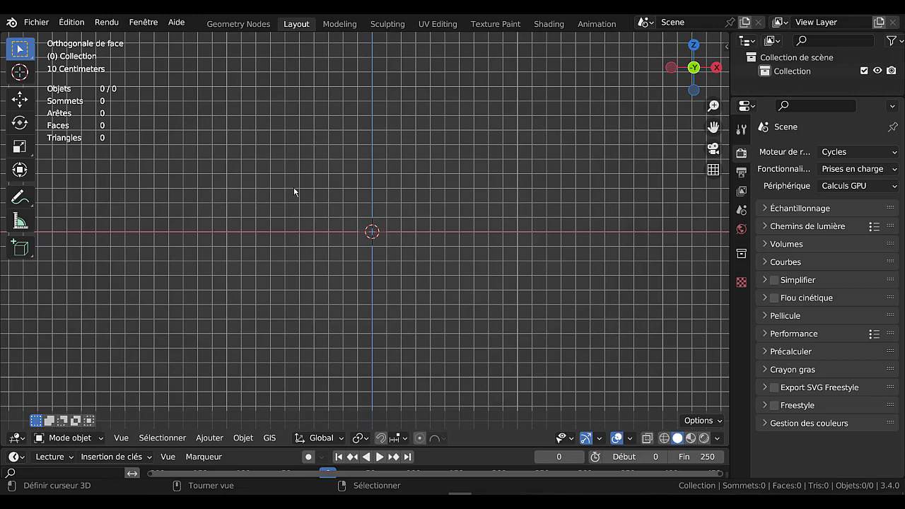
- Add a cube mesh and a cylinder mesh at the scene origin
left_click(242, 438)
mouse_move(205, 439)
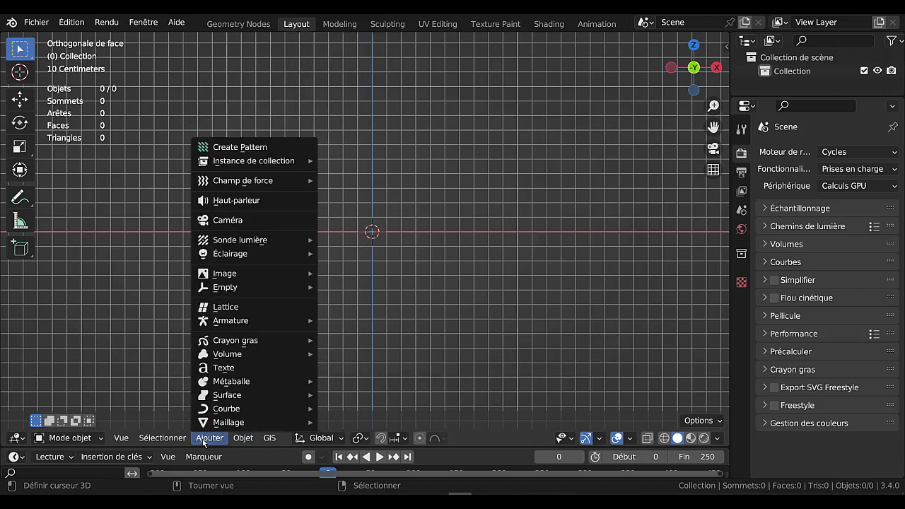
mouse_move(215, 423)
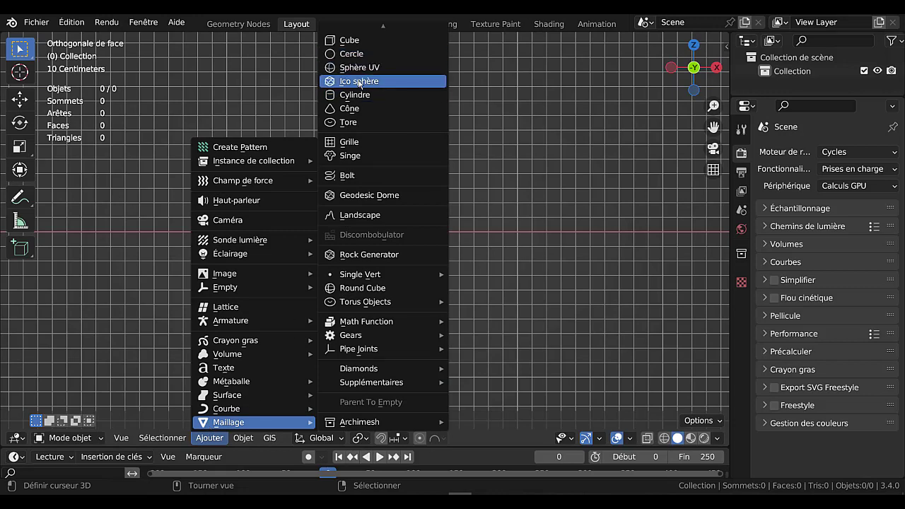
left_click(357, 40)
scroll(296, 365, "down", 8)
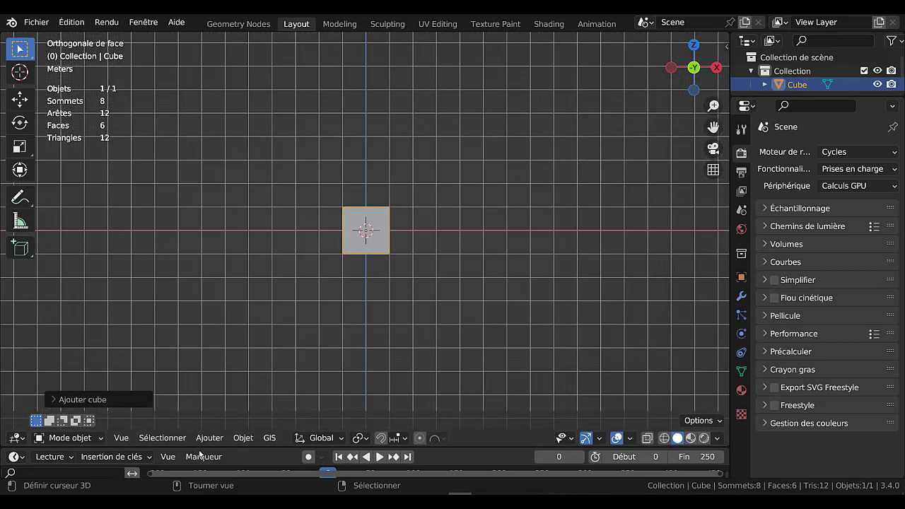
left_click(210, 438)
mouse_move(227, 422)
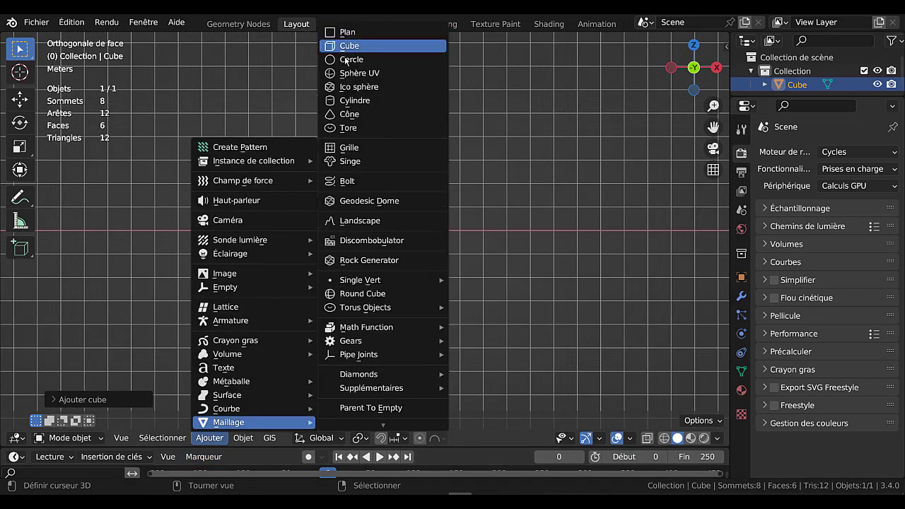
left_click(348, 101)
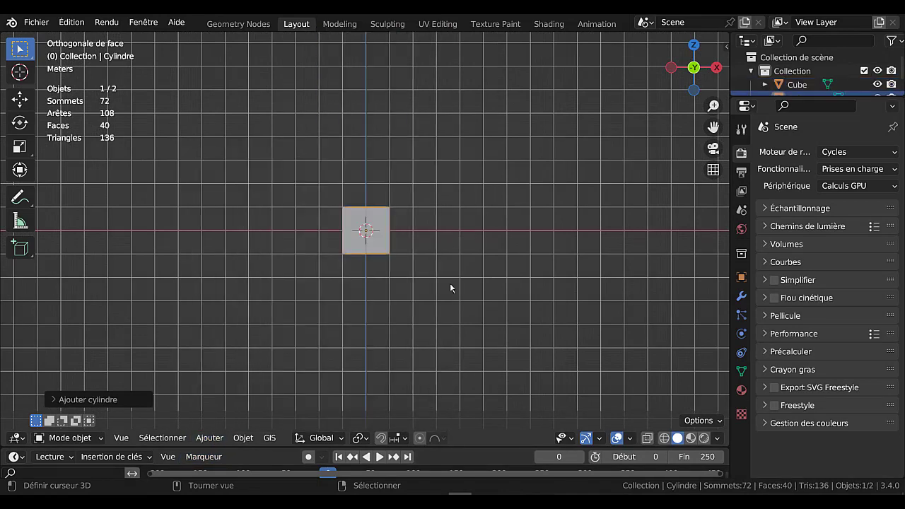
- Scale the cylinder down to about half its size and raise it about 0.93 m along Z through the cube's top
middle_click_drag(450, 283, 447, 331)
scroll(448, 331, "up", 3)
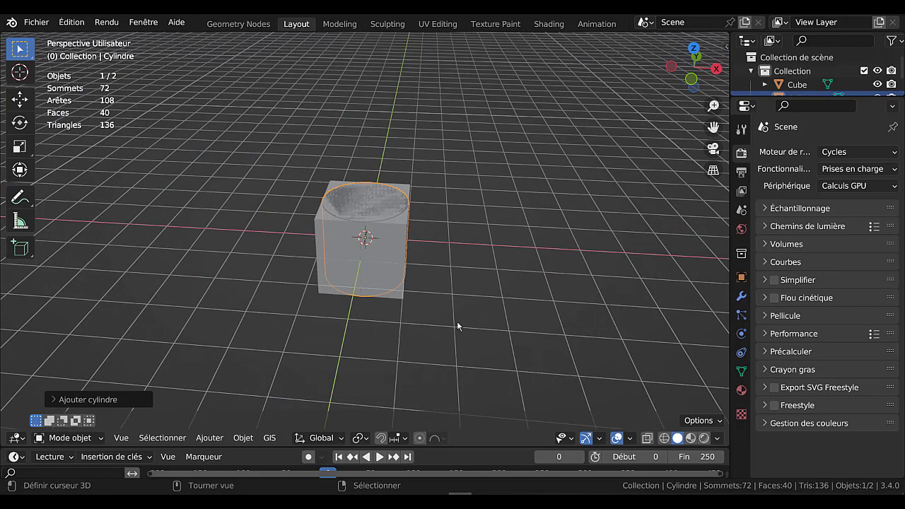
key("s")
left_click(464, 284)
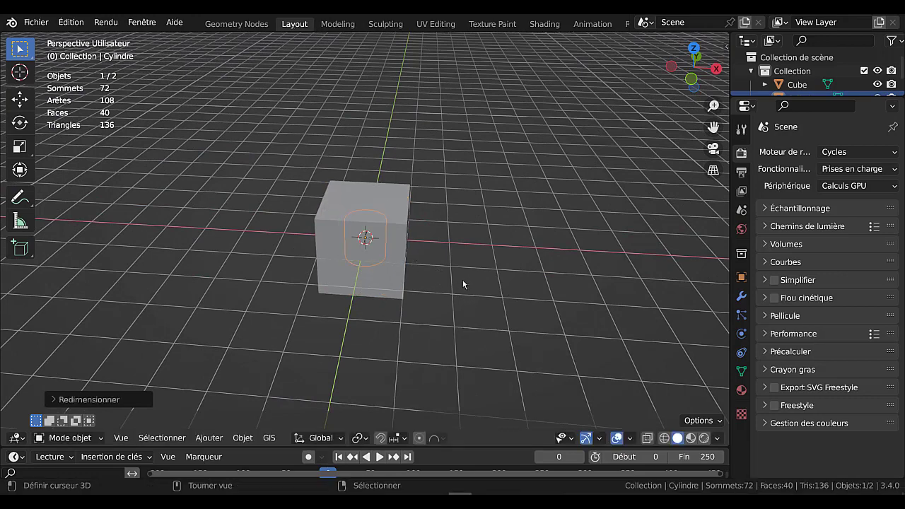
key("g")
key("z")
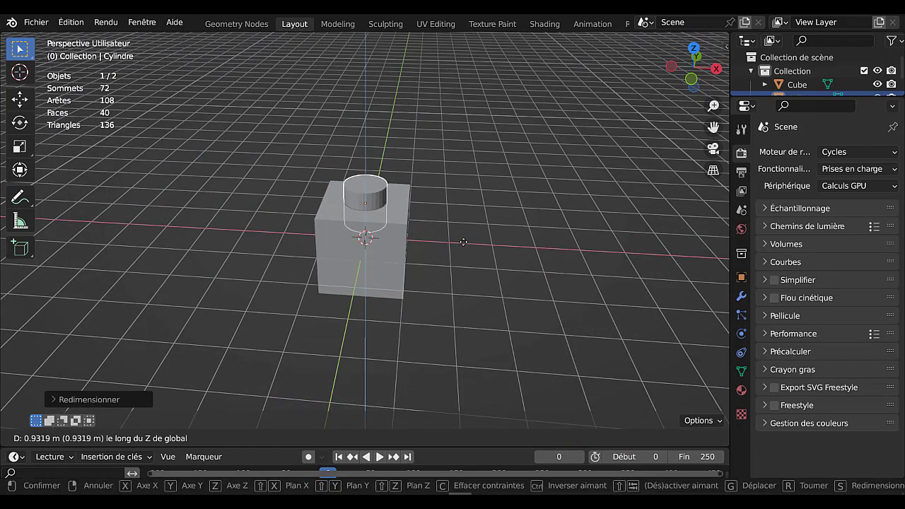
left_click(464, 242)
- Stretch the cylinder along Z and lower it so it passes through the cube, protruding above and below
middle_click_drag(463, 242, 395, 228)
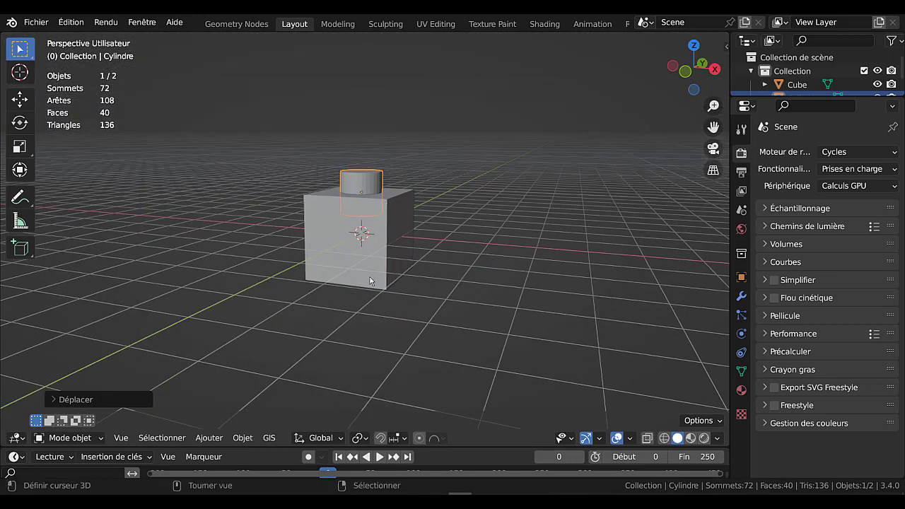
middle_click_drag(364, 290, 430, 275)
key("s")
key("z")
left_click(587, 32)
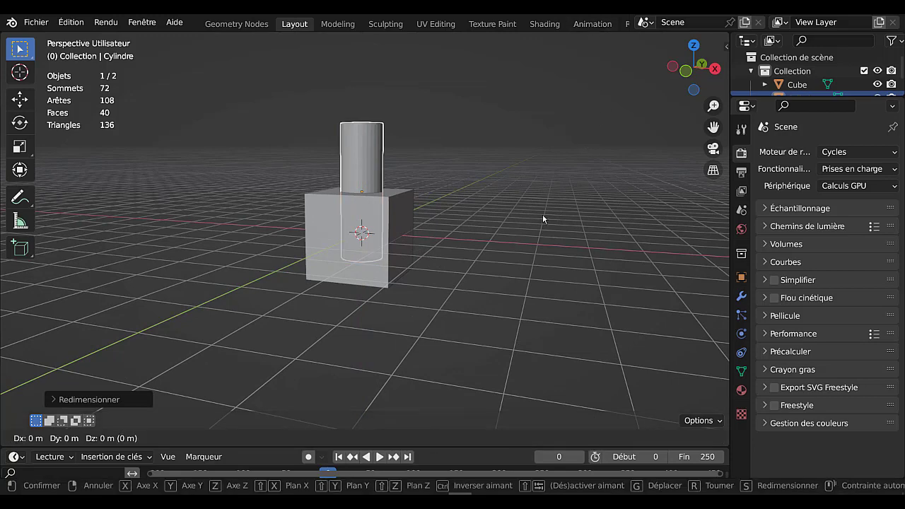
key("g")
key("z")
left_click(515, 259)
scroll(437, 244, "up", 3)
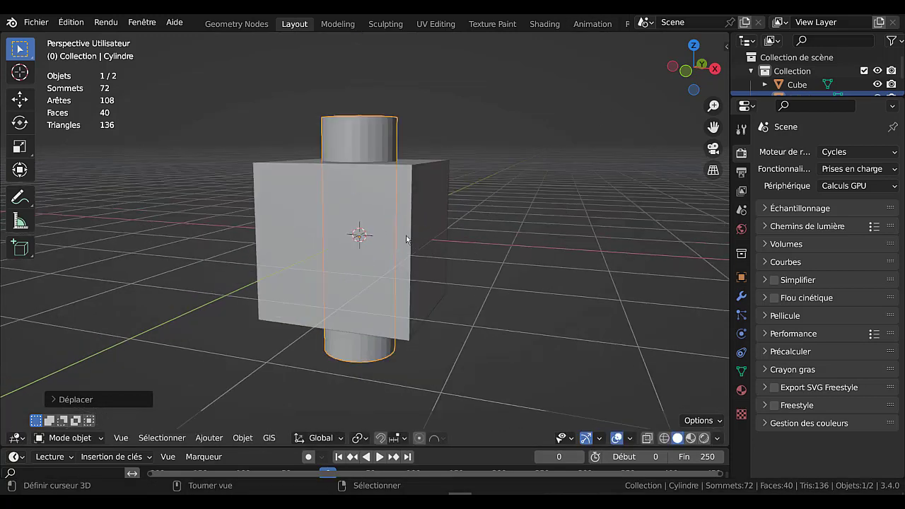
- Show the Welder add-on's settings in the 3D view sidebar and choose the first weld style from its thumbnails
middle_click_drag(405, 233, 377, 256)
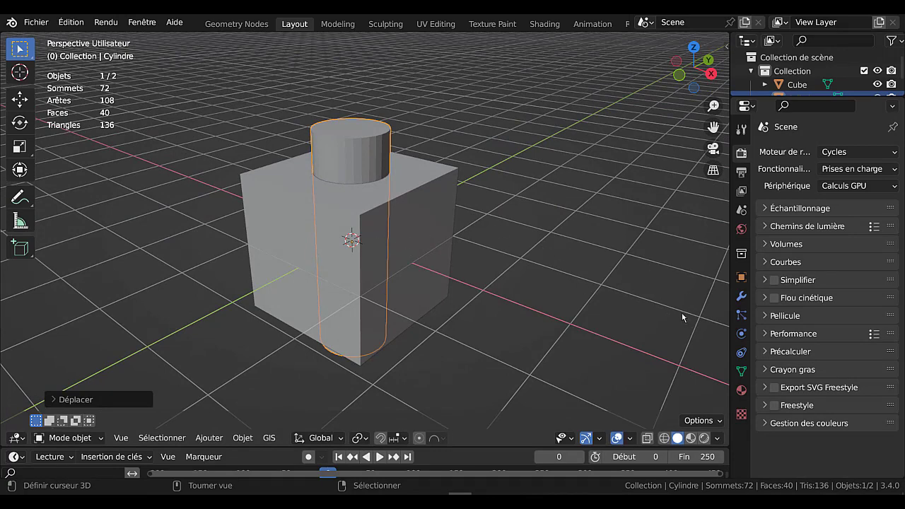
key("n")
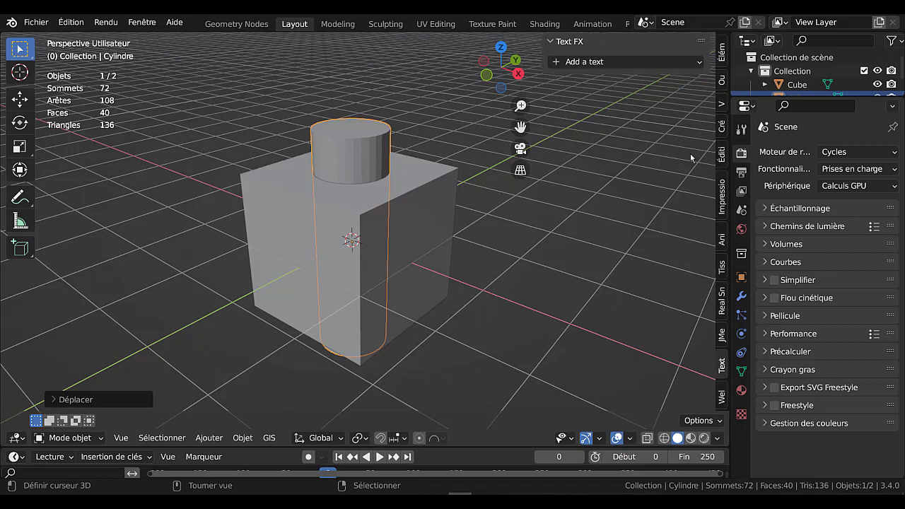
left_click(722, 399)
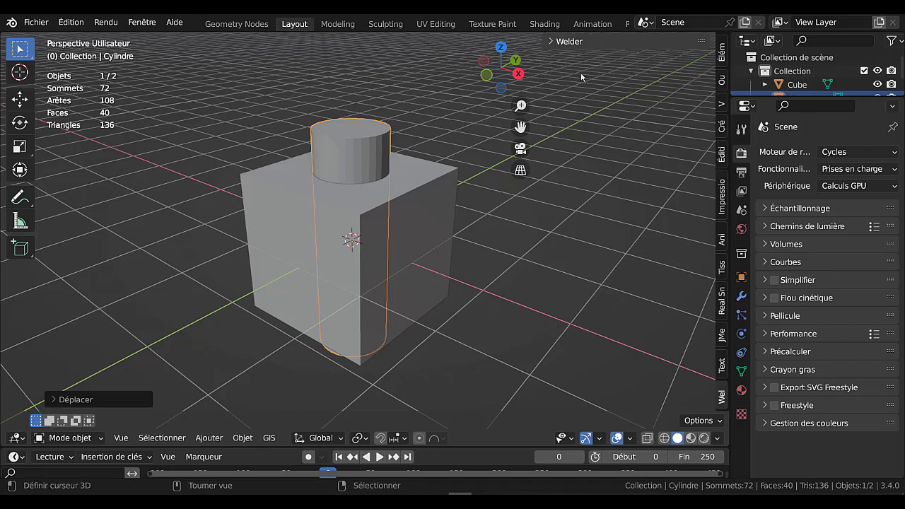
left_click(551, 42)
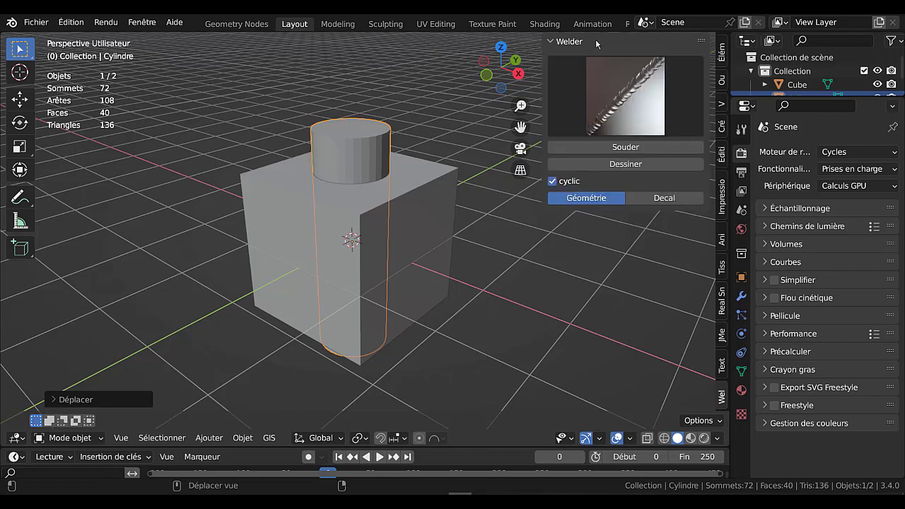
left_click(619, 91)
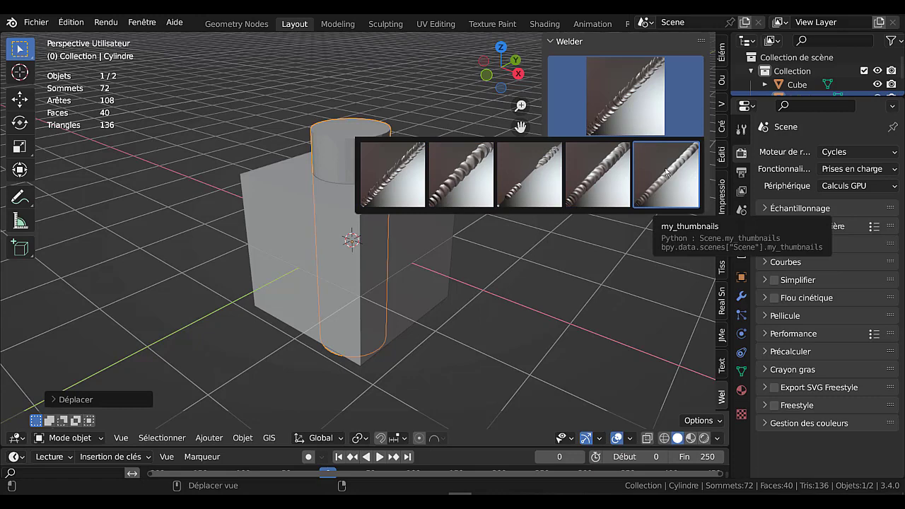
left_click(394, 182)
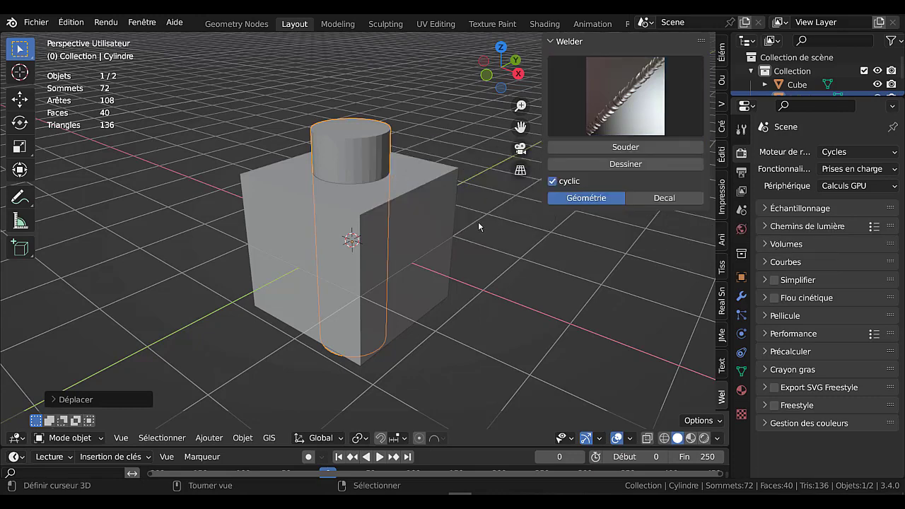
- Try to generate a weld between the cube and the cylinder passing through it with Welder's Souder command
mouse_move(479, 223)
middle_mouse_down()
mouse_move(477, 194)
mouse_move(478, 207)
middle_mouse_up()
right_click(421, 201)
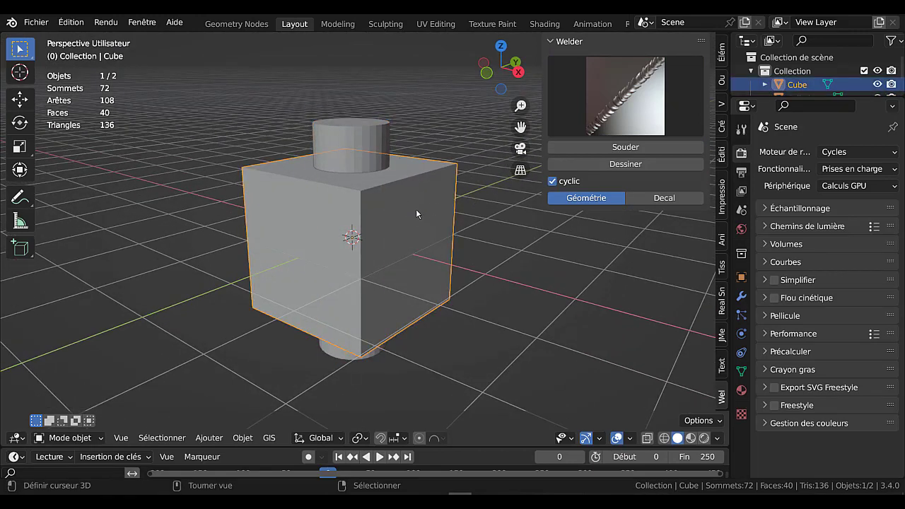
left_click(363, 157, "shift")
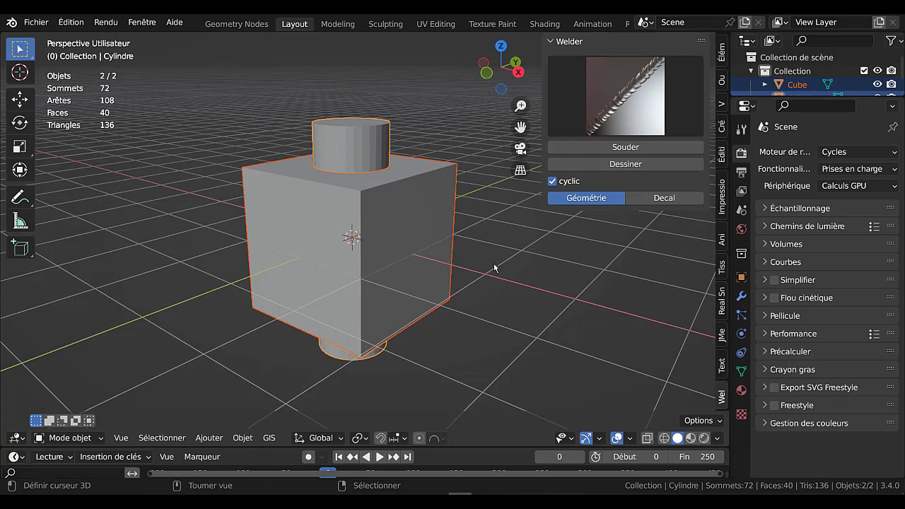
left_click(613, 148)
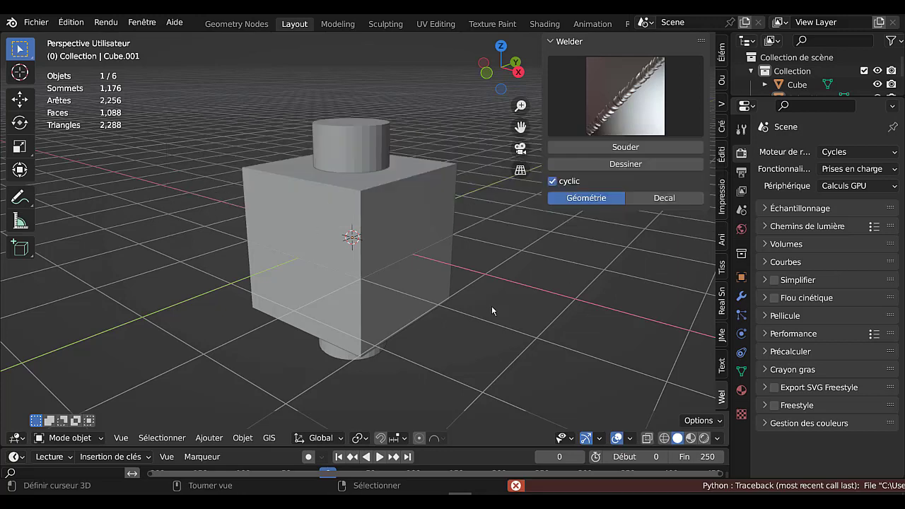
- Delete the duplicate cylinder and duplicate cube left over from the weld attempt
left_click(362, 141)
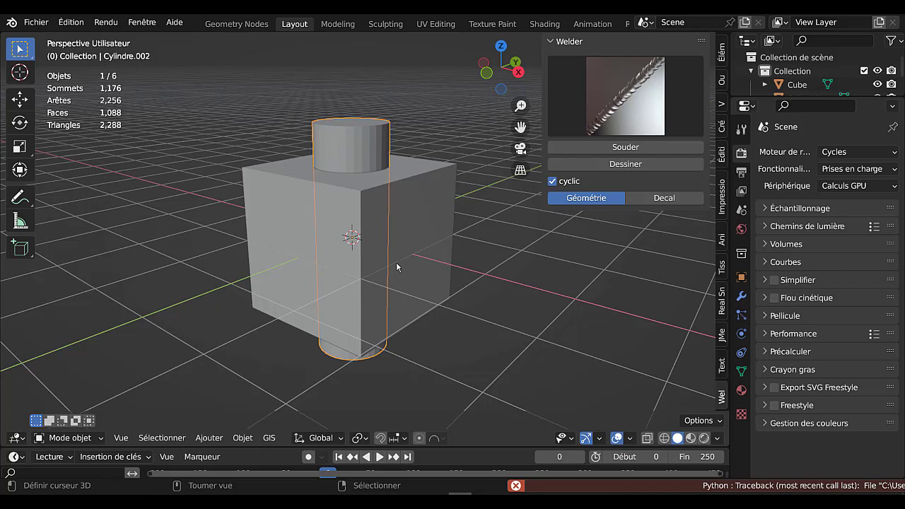
key("g")
key("Escape")
left_click(409, 228, "shift")
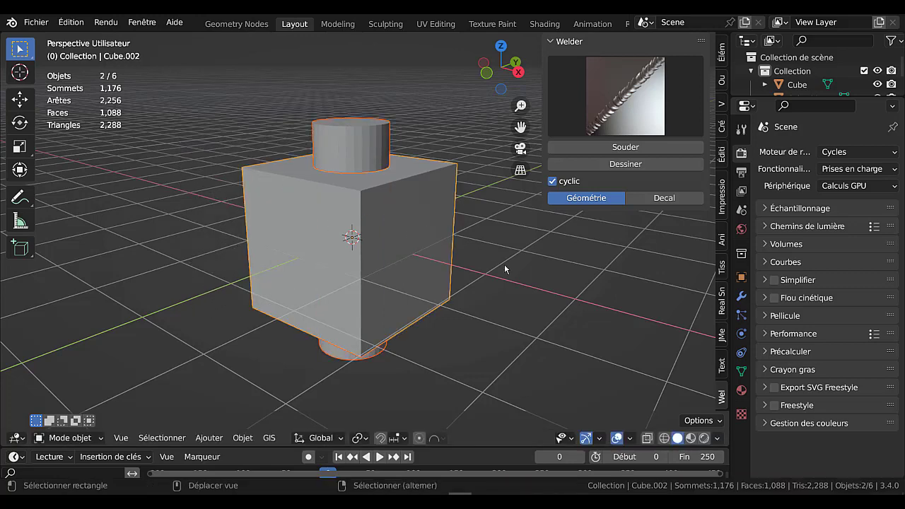
key("x")
left_click(538, 303)
- Raise the original cylinder along Z so its lower end sits inside the cube and no longer protrudes underneath
left_click(403, 217)
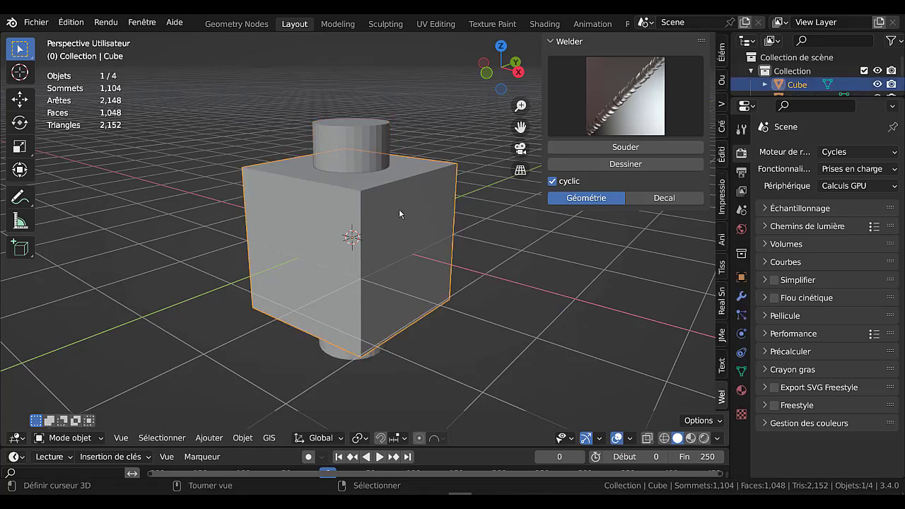
left_click(360, 138)
key("g")
key("z")
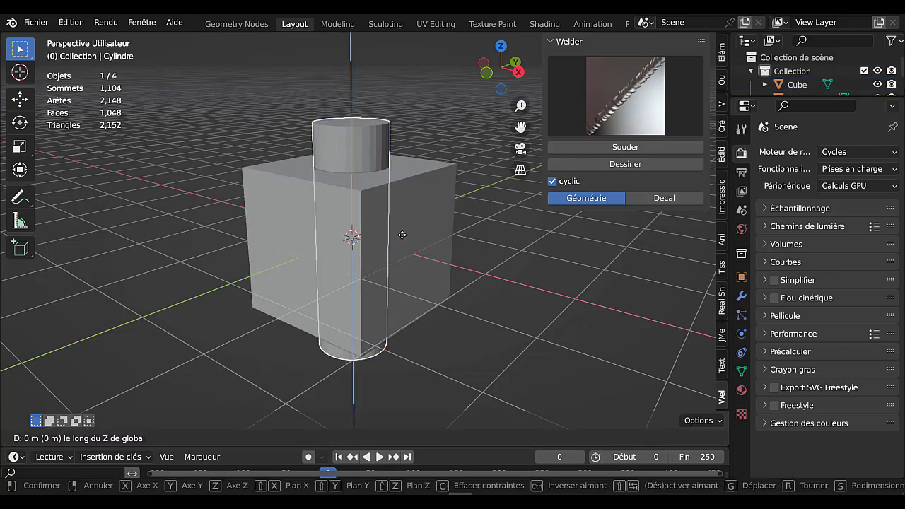
left_click(402, 179)
mouse_move(397, 234)
middle_mouse_down()
mouse_move(411, 181)
mouse_move(394, 218)
middle_mouse_up()
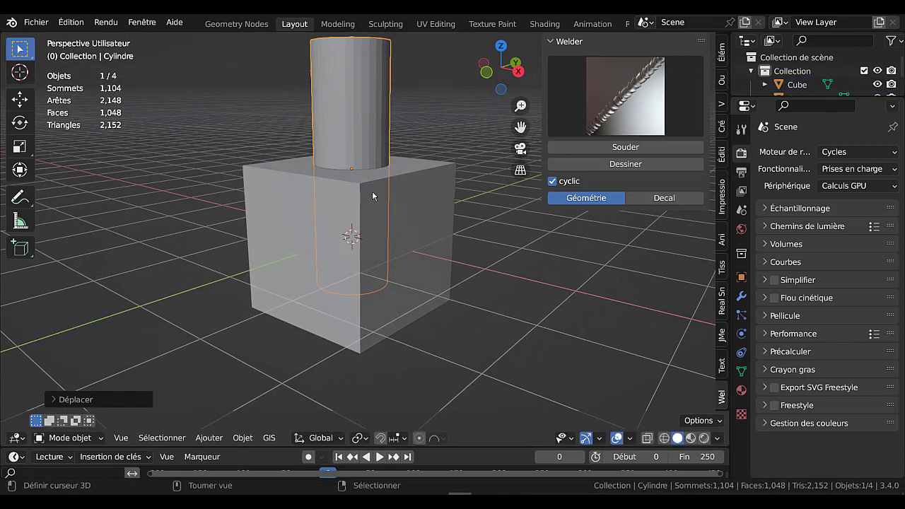
- Select the cube together with the cylinder and generate a cyclic geometry weld along their intersection with Souder
left_click(411, 224, "shift")
mouse_move(497, 285)
middle_mouse_down()
mouse_move(467, 204)
mouse_move(501, 298)
mouse_move(493, 301)
middle_mouse_up()
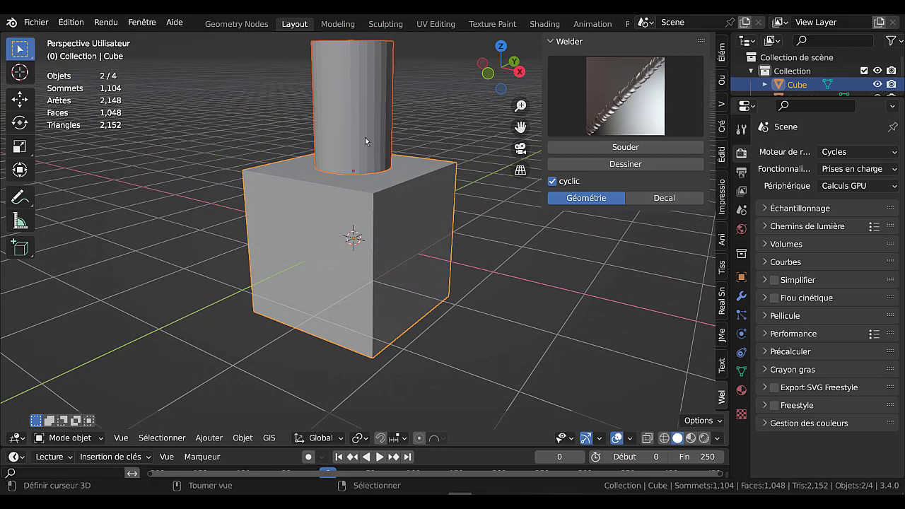
left_click(617, 150)
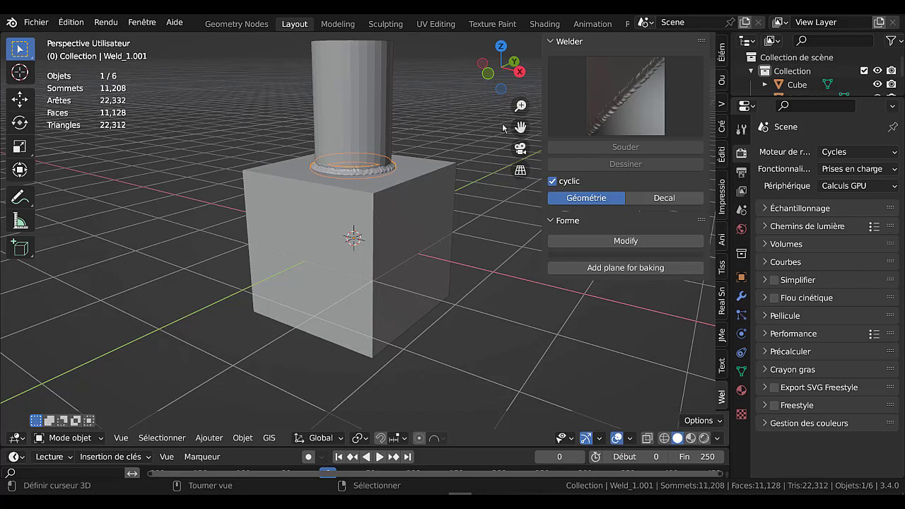
- Review the available weld styles without changing the choice and examine the weld bead around the cylinder's base up close
left_click(635, 100)
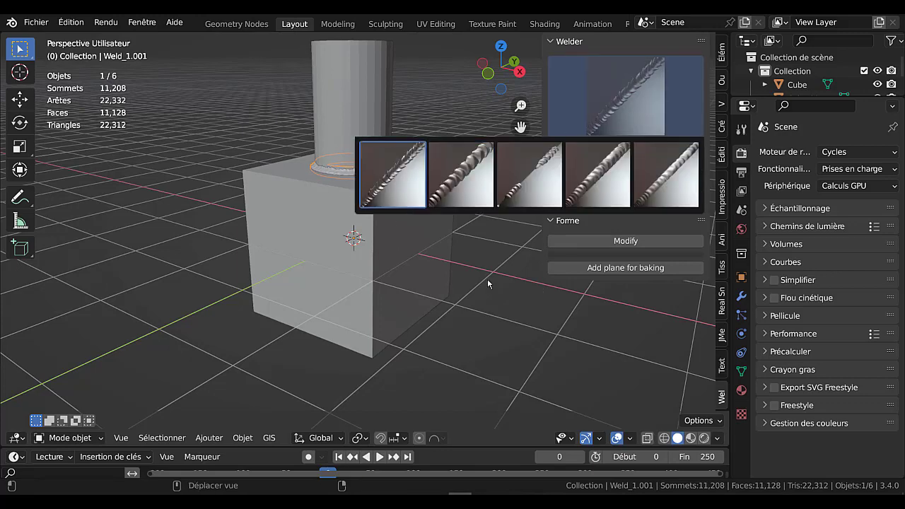
left_click(455, 101)
scroll(384, 146, "up", 4)
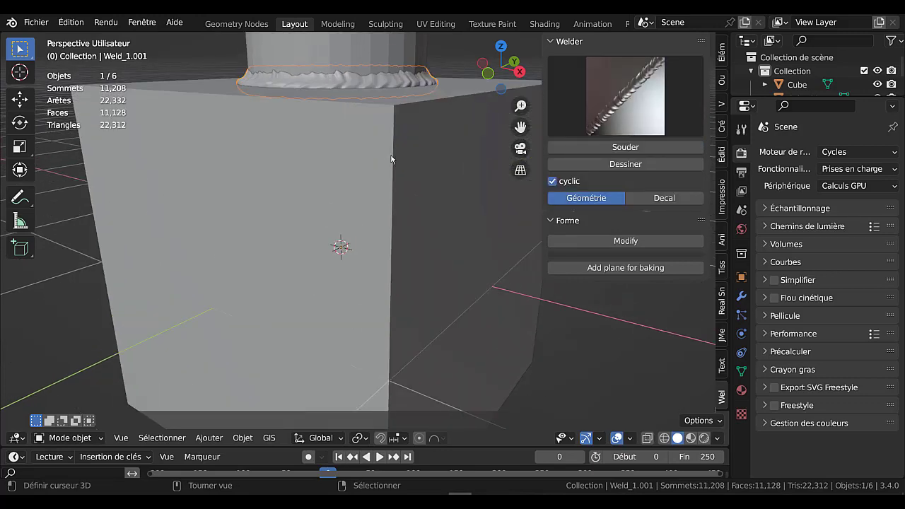
middle_click_drag(389, 164, 368, 219)
scroll(400, 169, "down", 3)
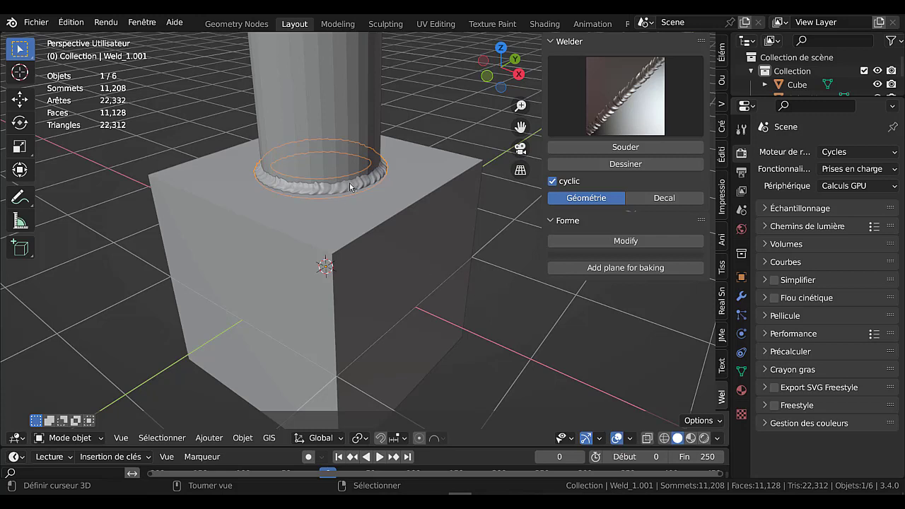
- Expand the outliner to list all scene objects and examine the weld's undeformed mesh in Edit Mode, returning to Object Mode
left_click_drag(771, 97, 779, 201)
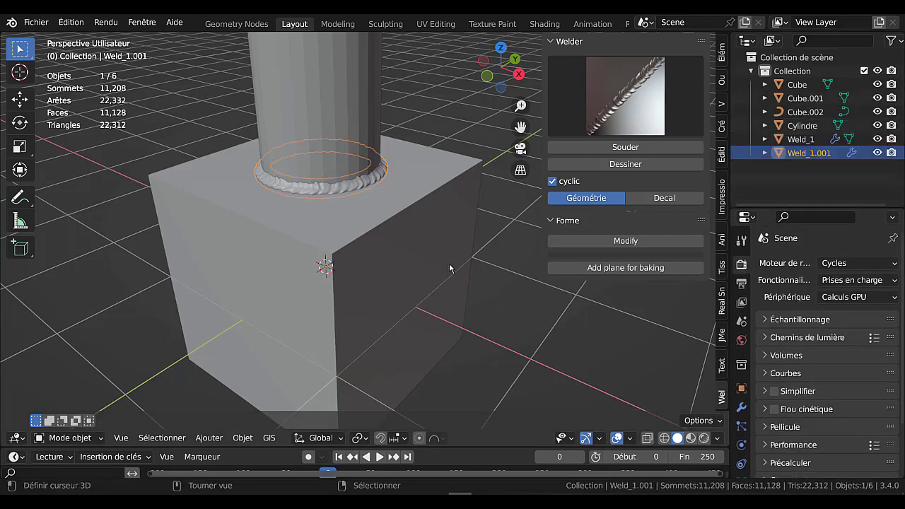
key("Tab")
scroll(426, 281, "down", 3)
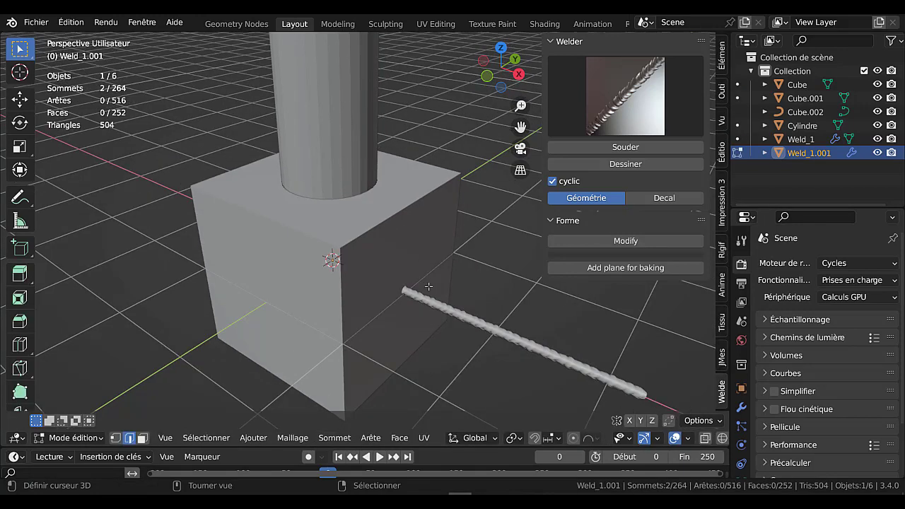
scroll(451, 343, "up", 5)
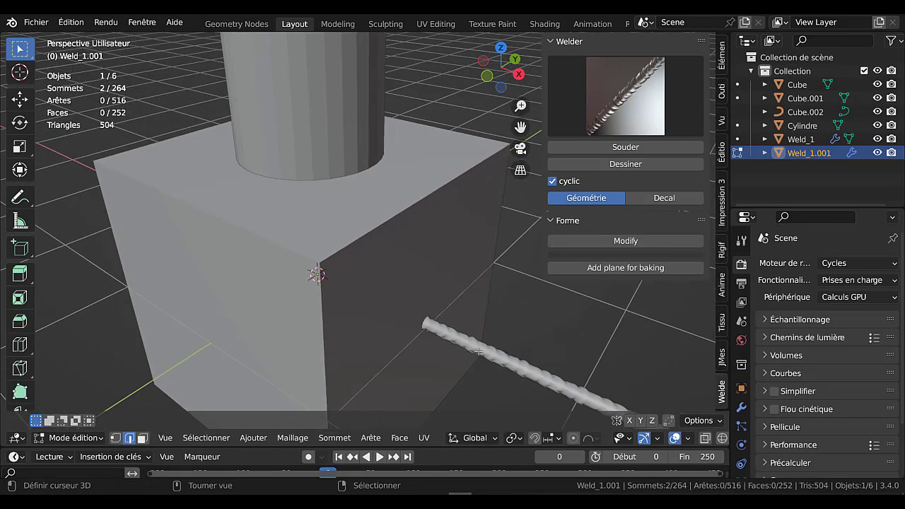
scroll(479, 352, "down", 3)
key("Tab")
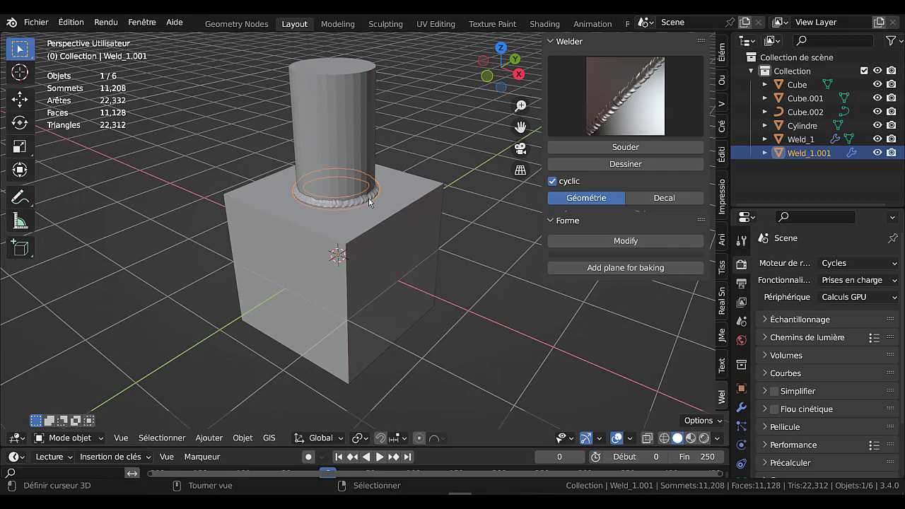
scroll(368, 197, "up", 2)
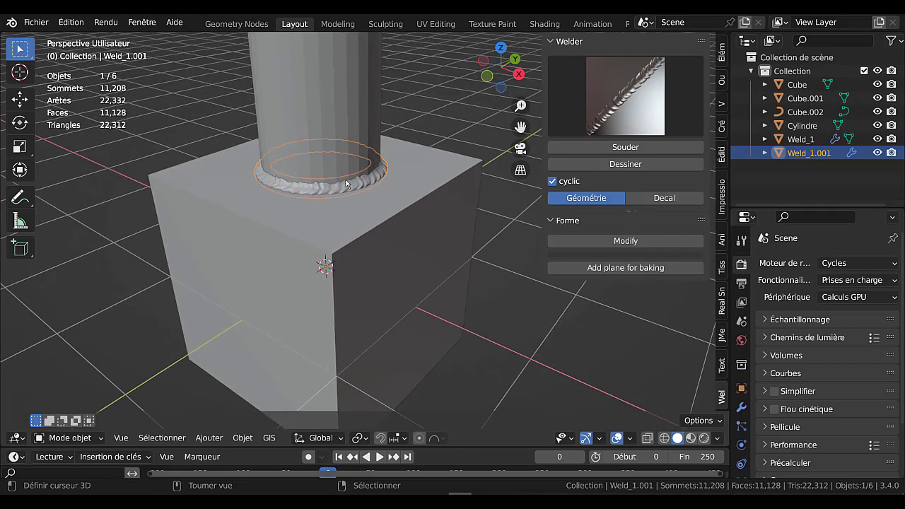
left_click(243, 439)
mouse_move(263, 39)
scroll(570, 341, "down", 5)
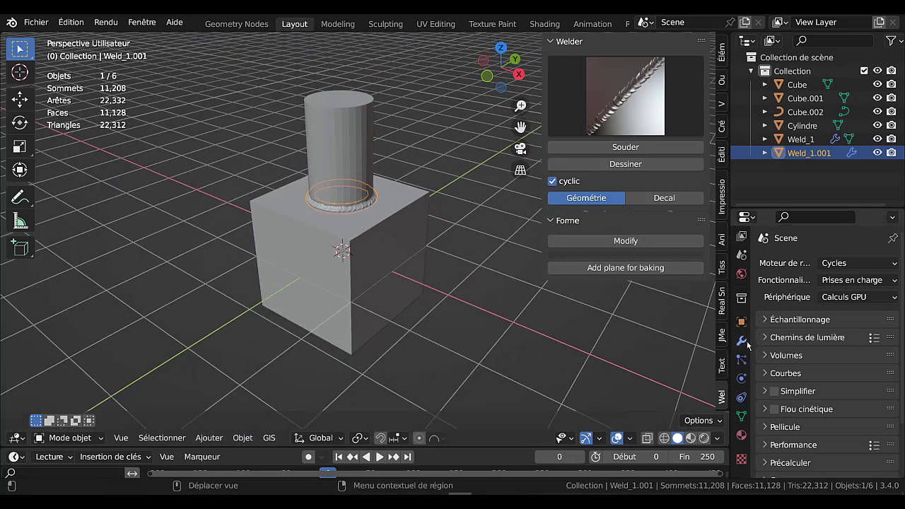
scroll(519, 334, "up", 3)
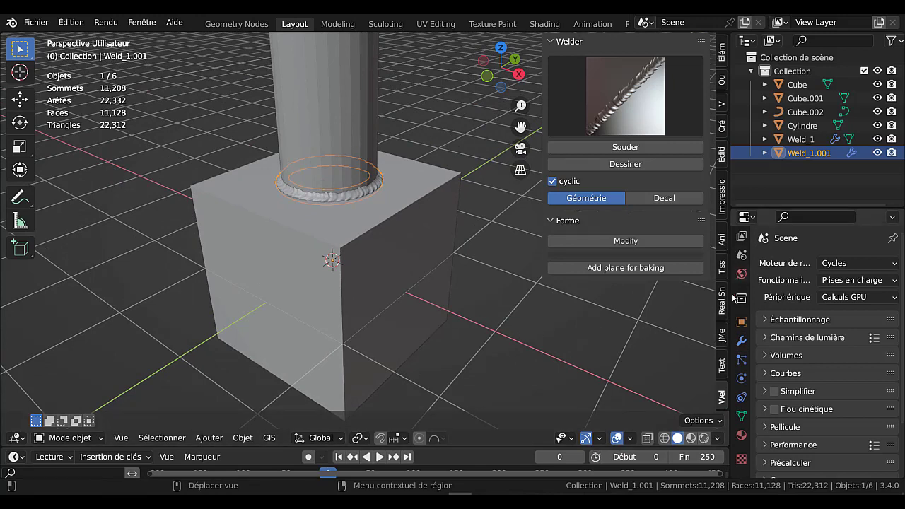
- Display the weld object's modifier stack and widen the properties editor so the modifier names are readable
left_click(742, 341)
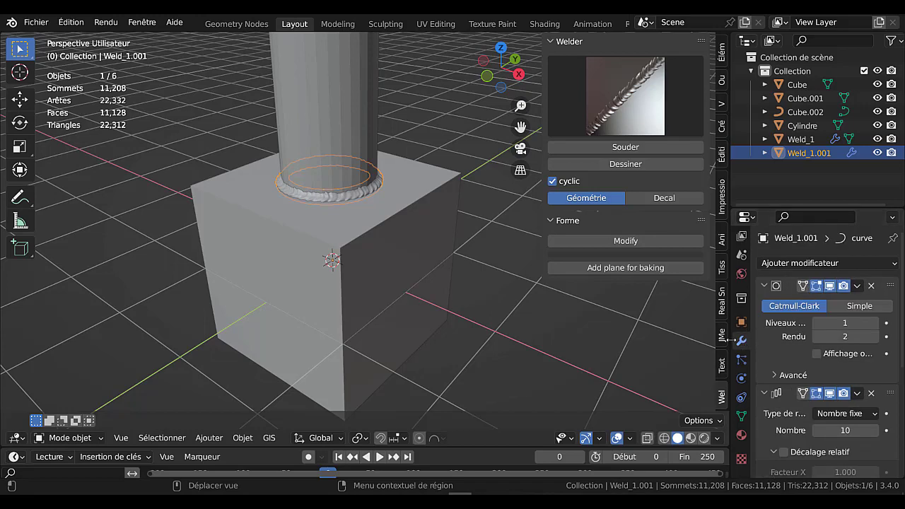
scroll(822, 308, "down", 5)
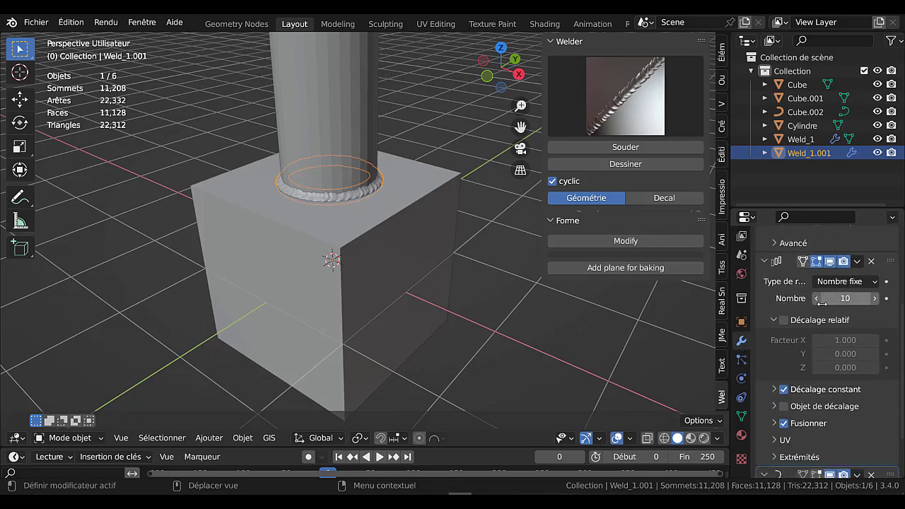
scroll(822, 308, "down", 1)
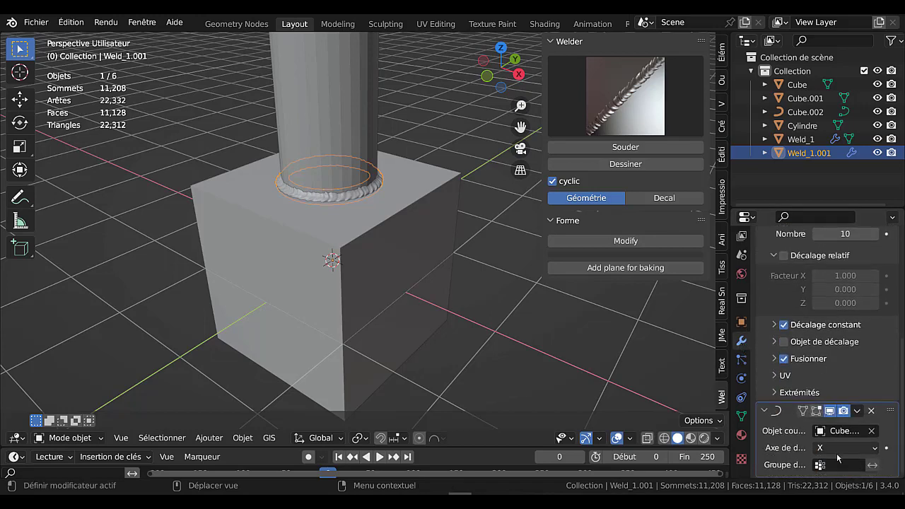
scroll(831, 448, "up", 8)
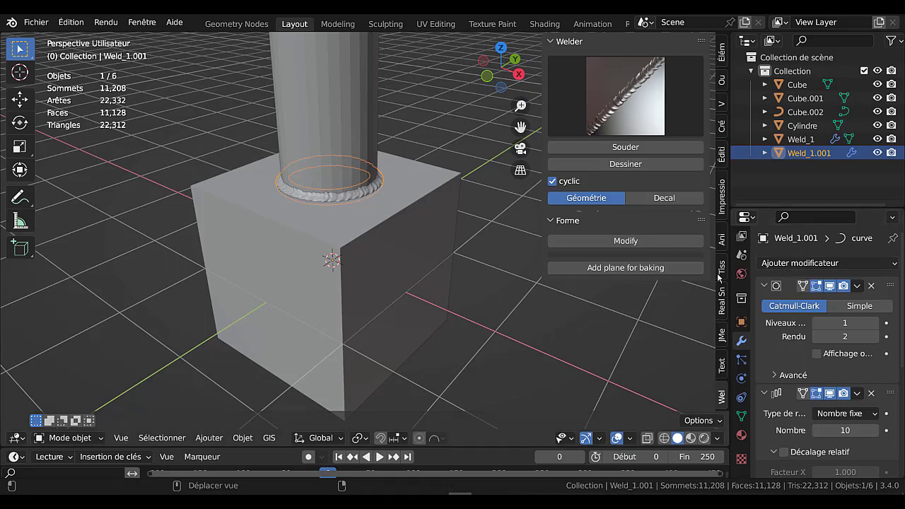
left_click_drag(730, 280, 649, 293)
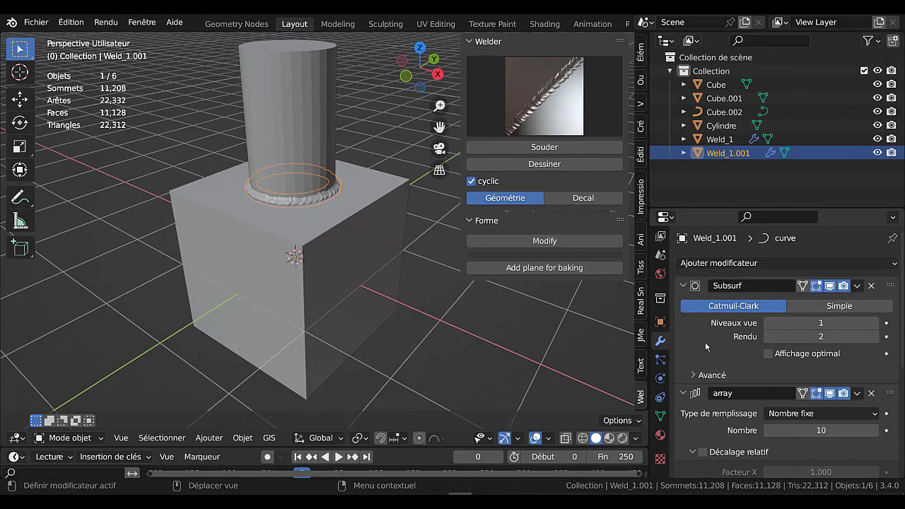
- Examine the settings of the weld's Subsurf, array and curve modifiers
scroll(706, 346, "down", 1)
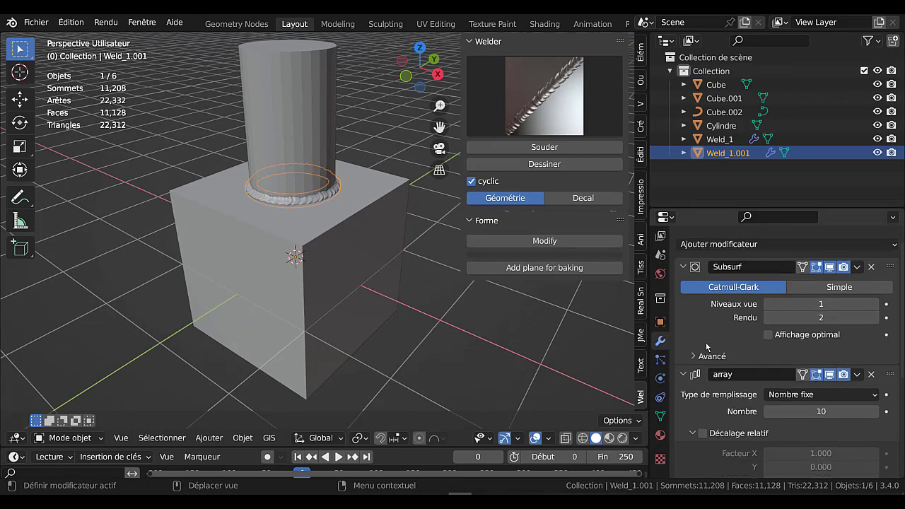
scroll(707, 346, "down", 10)
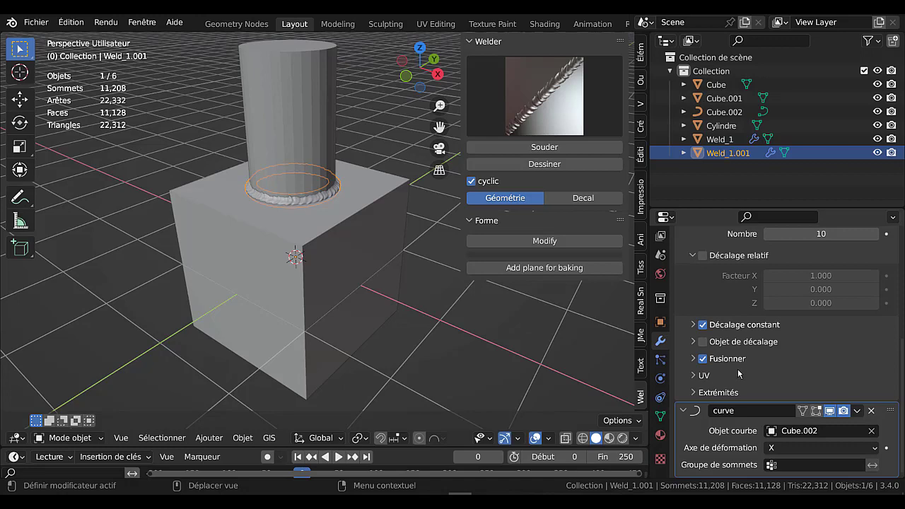
scroll(741, 363, "up", 3)
scroll(741, 363, "up", 7)
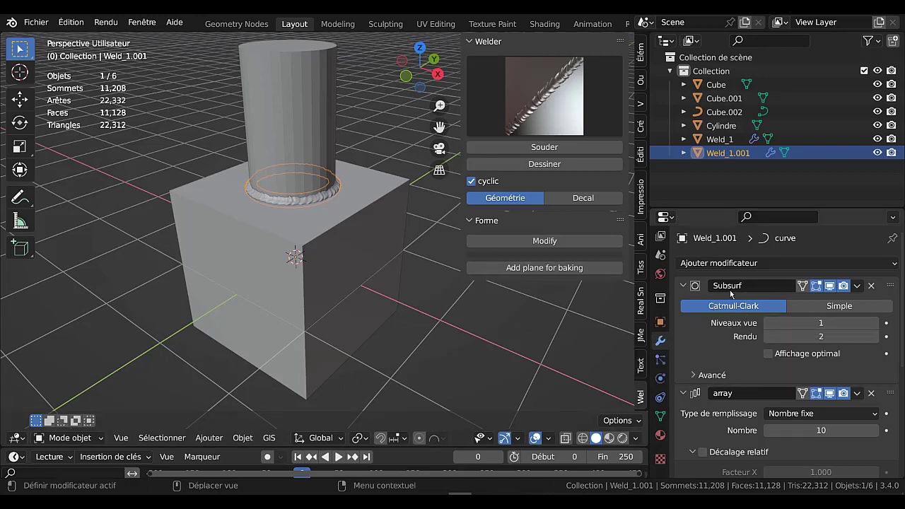
scroll(753, 295, "down", 2)
scroll(753, 295, "down", 3)
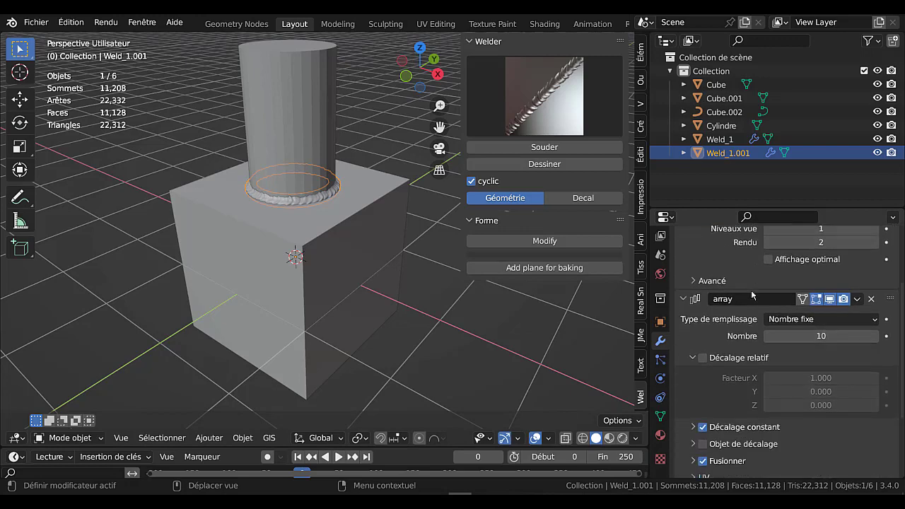
- Start modifying the weld's shape and reposition both end points of the profile curve, placing the start point at 0.0000, 0.5732
scroll(753, 295, "down", 5)
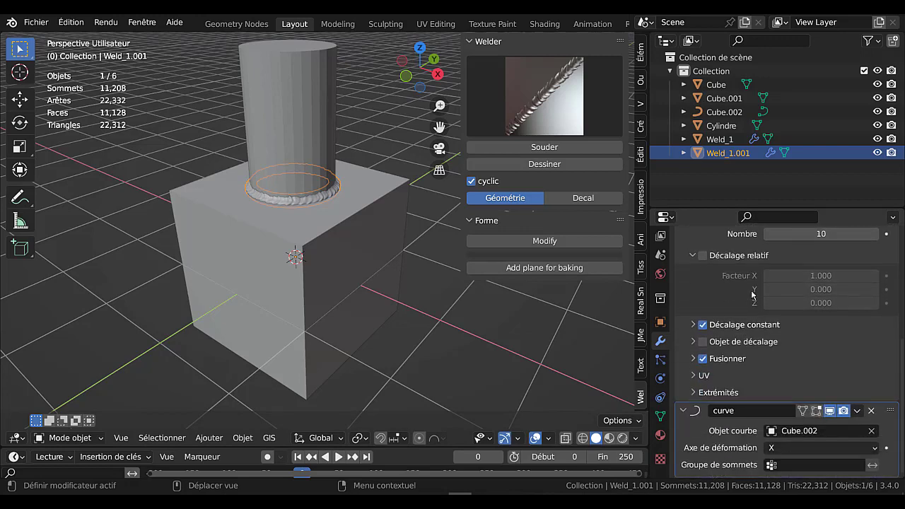
scroll(753, 295, "up", 10)
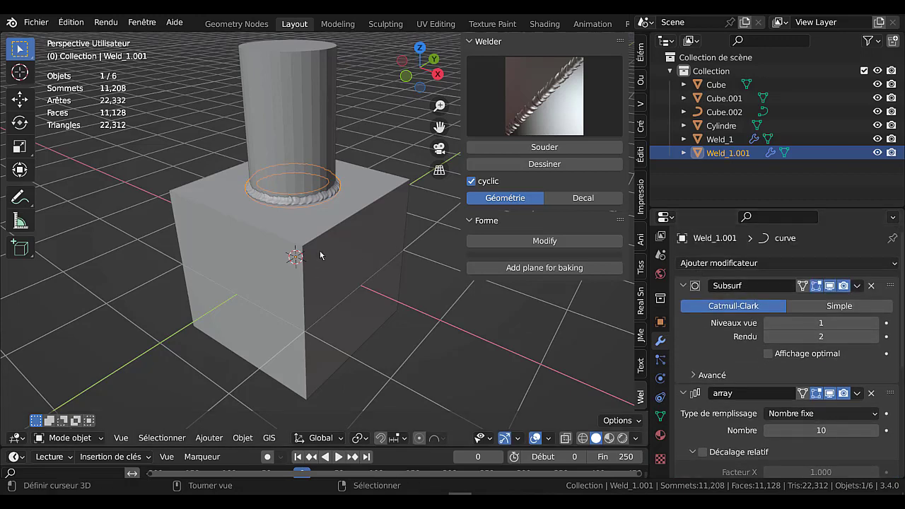
left_click(546, 241)
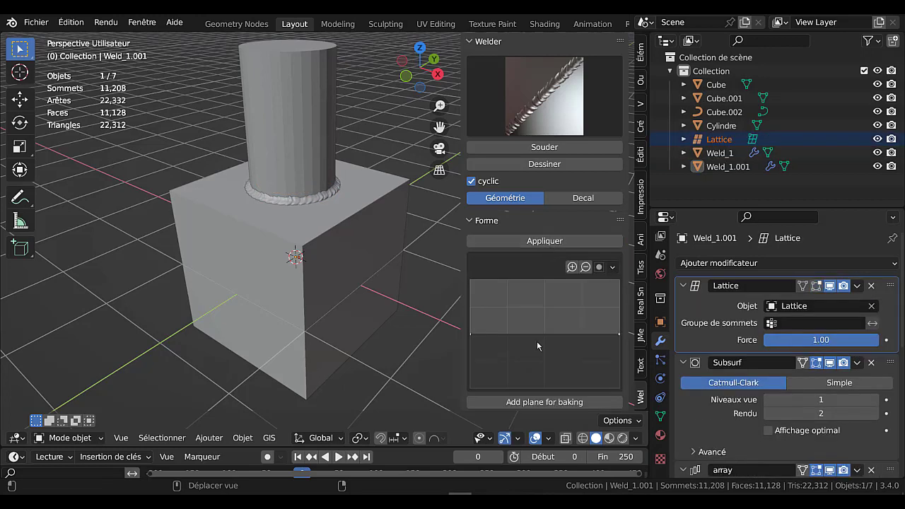
mouse_move(620, 334)
left_mouse_down()
mouse_move(619, 285)
mouse_move(614, 388)
mouse_move(619, 296)
mouse_move(619, 320)
left_mouse_up()
left_click_drag(471, 334, 485, 388)
scroll(341, 227, "up", 4)
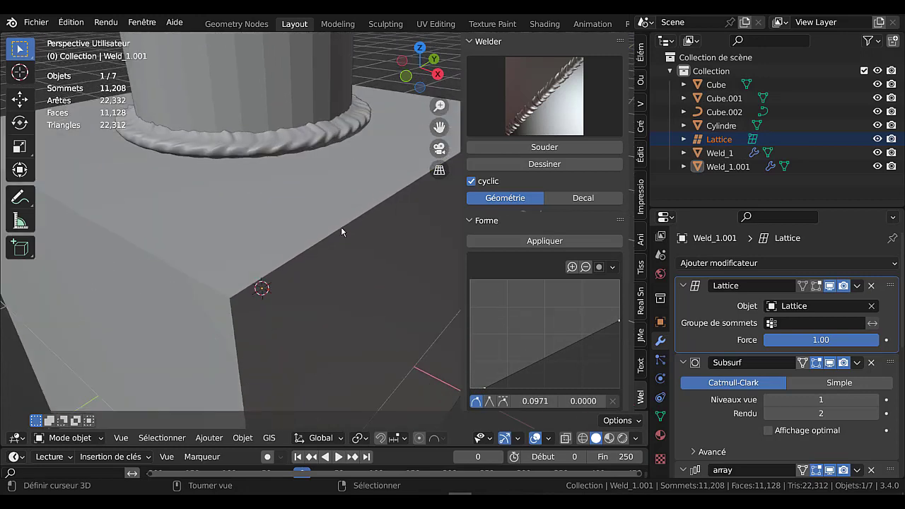
left_click_drag(484, 388, 470, 326)
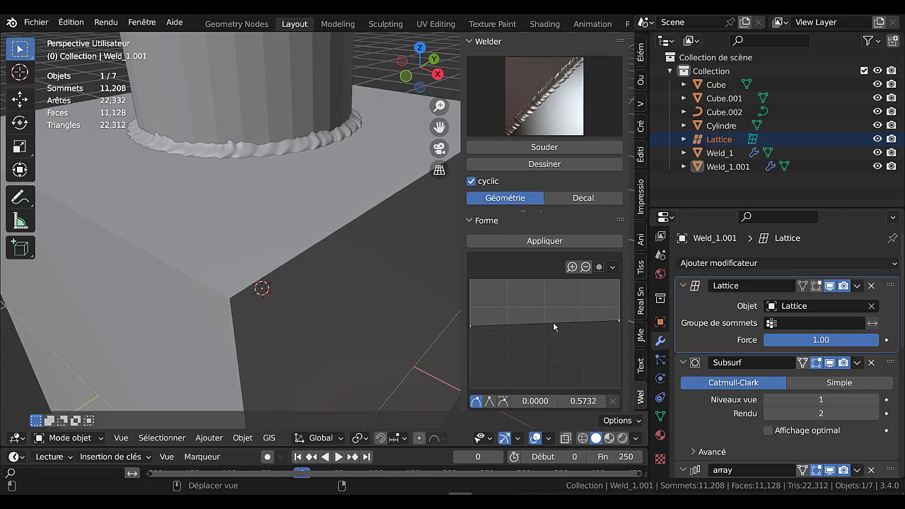
- Reshape the weld's profile curve with extra control points, including ones at 0.4984, 0.0387 and 0.2695, 0.0560, and inspect the bead
left_click(545, 324)
left_click_drag(545, 325, 544, 384)
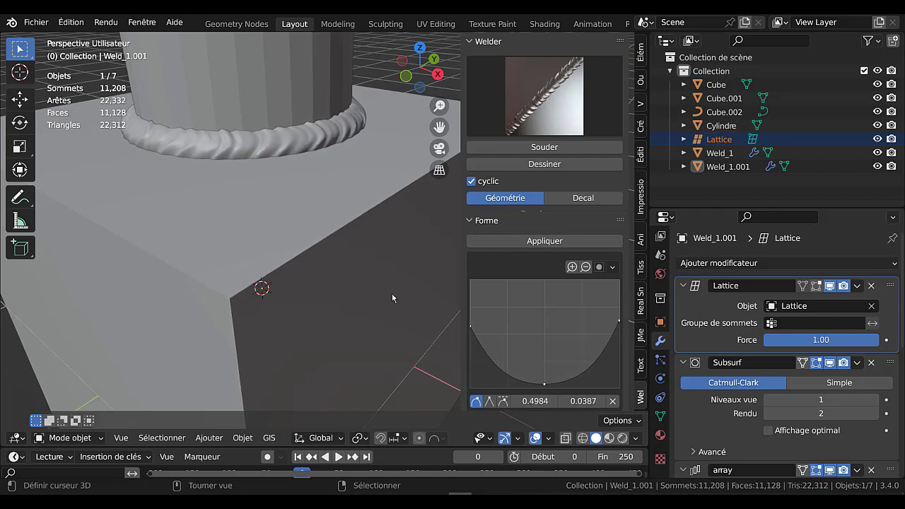
left_click(568, 103)
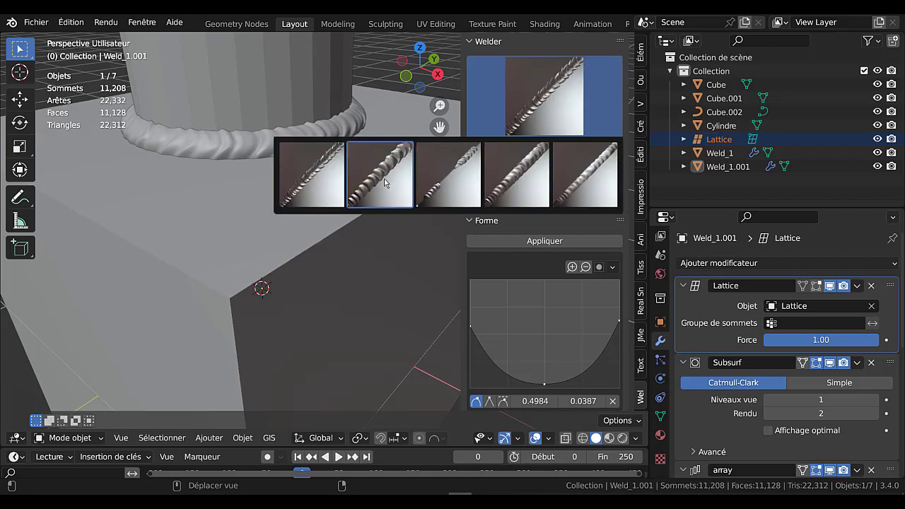
left_click_drag(602, 360, 541, 324)
left_click_drag(585, 372, 511, 382)
middle_click_drag(278, 171, 266, 200)
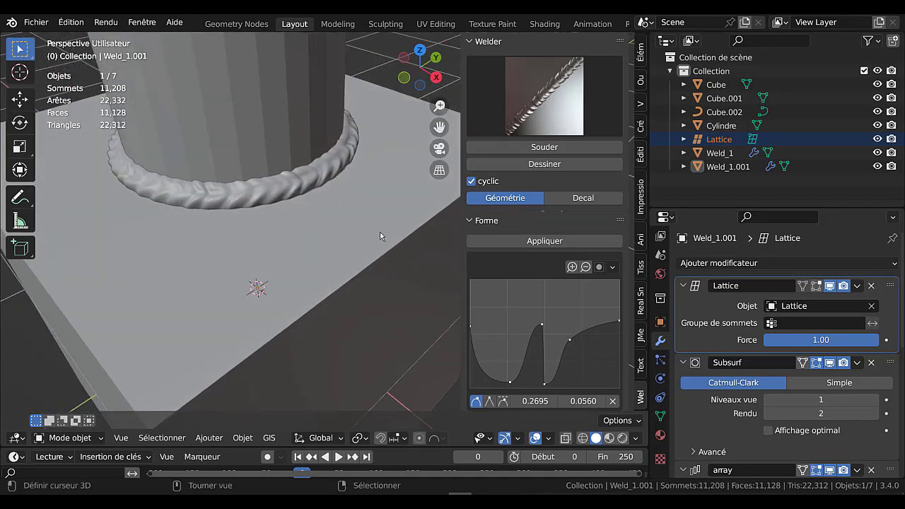
middle_click_drag(380, 230, 401, 223)
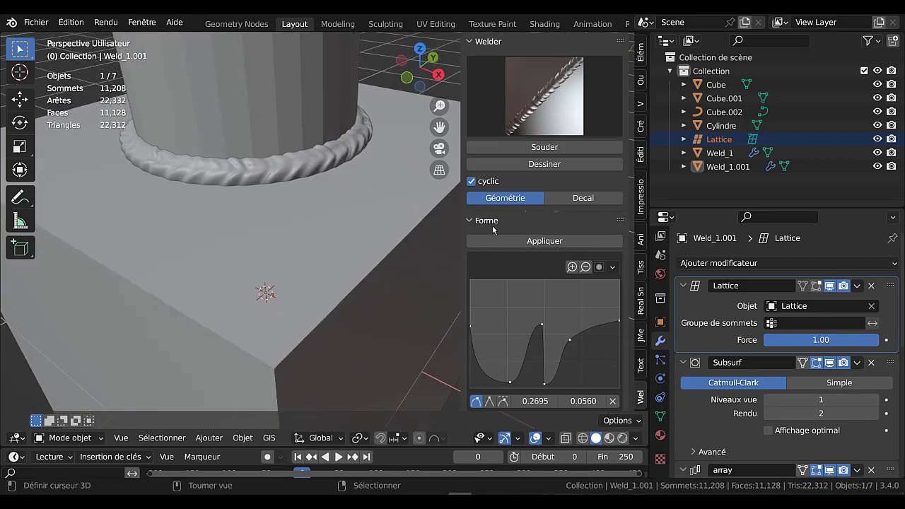
- In top view, place the 3D cursor on the empty floor beside the cube and add a Bézier curve there
left_click(551, 164)
scroll(337, 231, "down", 5)
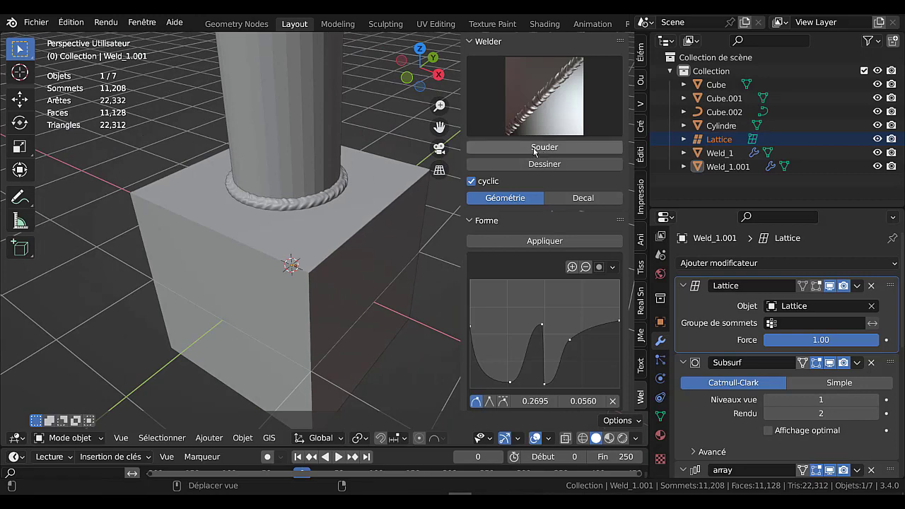
scroll(330, 232, "down", 3)
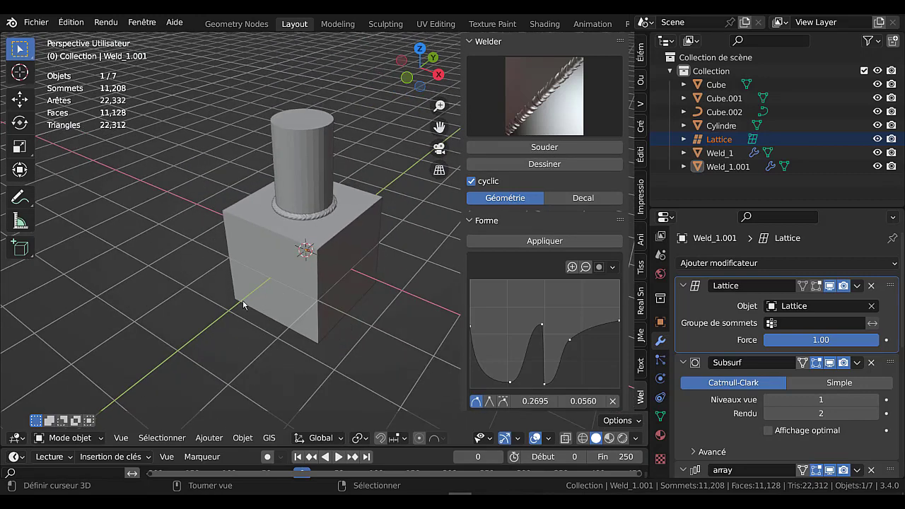
key("KP_7")
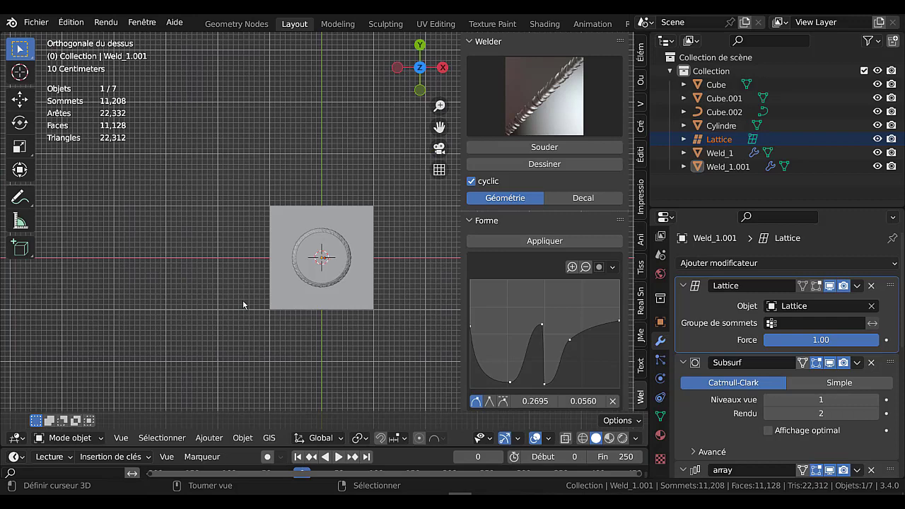
left_click(206, 439)
right_click(167, 254, "shift")
left_click(210, 439)
mouse_move(217, 411)
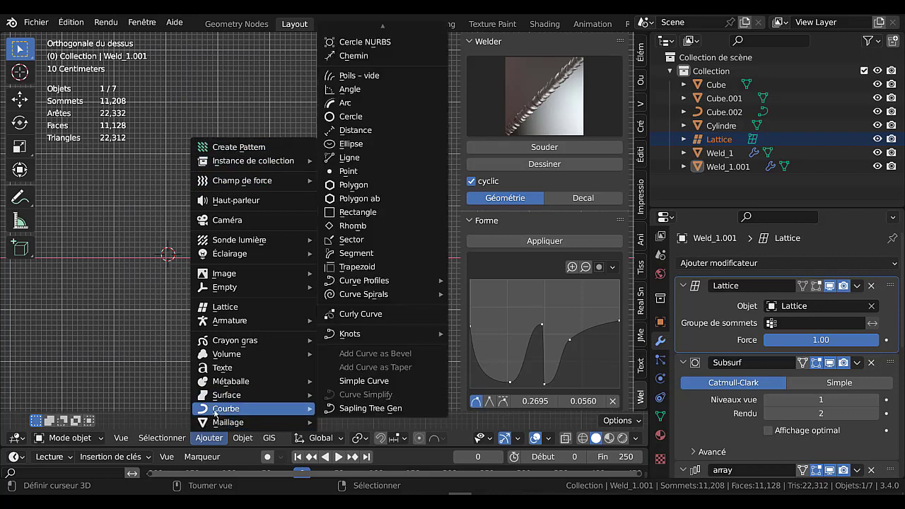
mouse_move(351, 22)
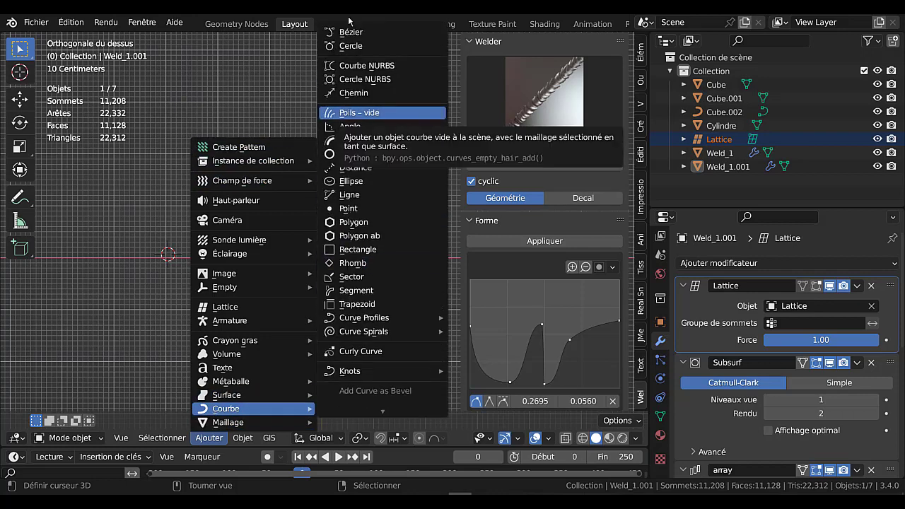
left_click(357, 32)
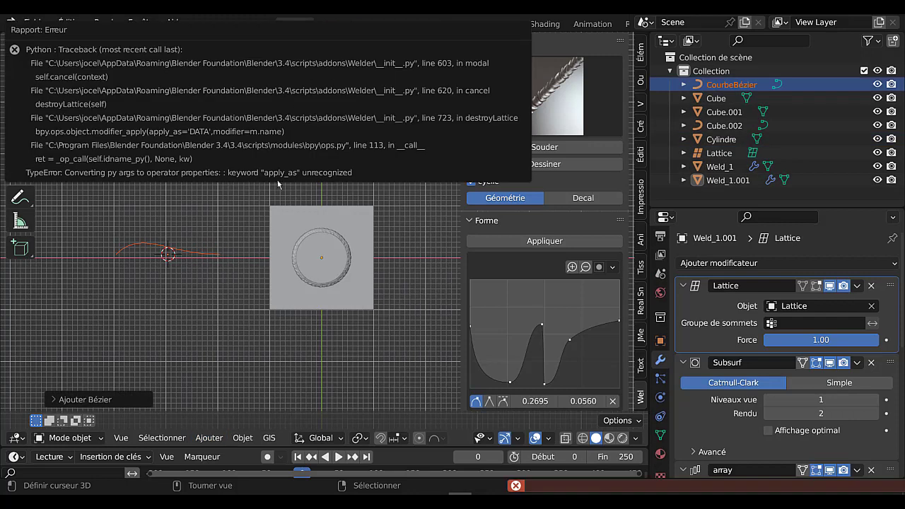
left_click(211, 257)
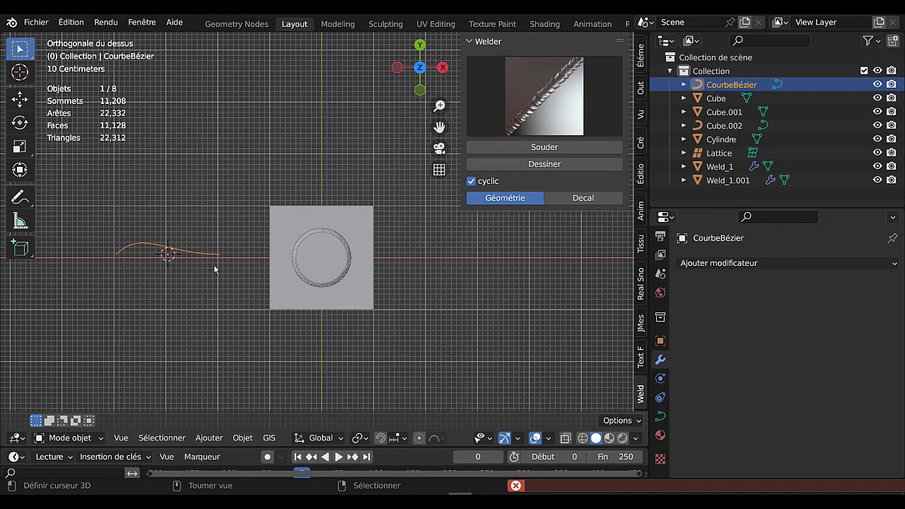
- In Edit Mode, move the Bézier curve's end point and extrude two more points into a wavy path behind the cube, returning to Object Mode
key("Tab")
left_click(223, 255)
key("g")
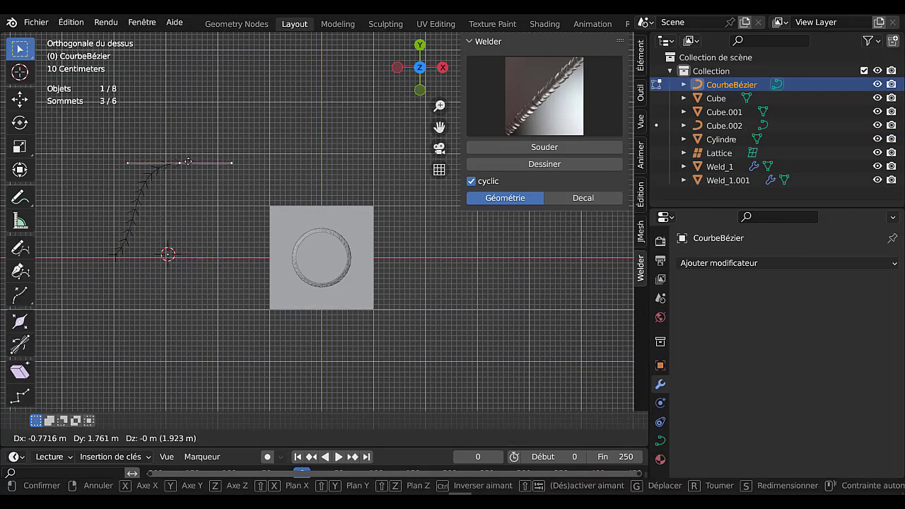
left_click(186, 167)
key("e")
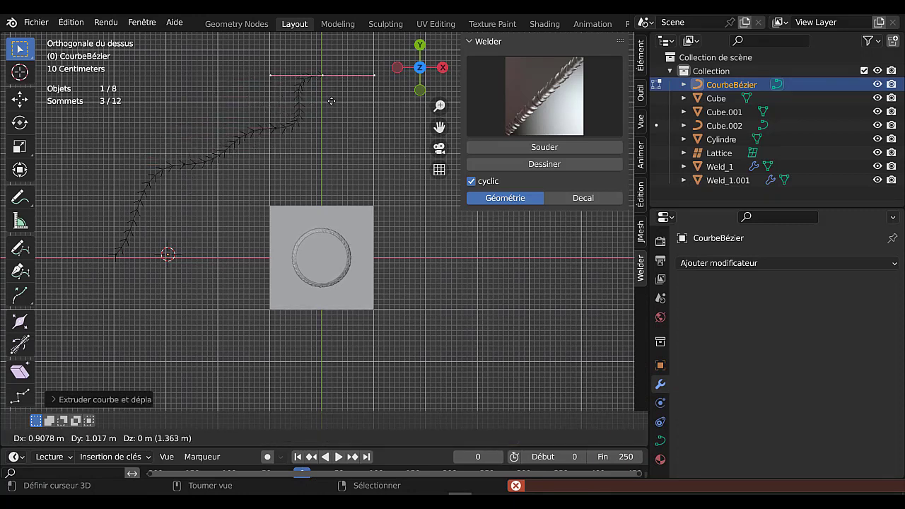
left_click(350, 117)
key("Tab")
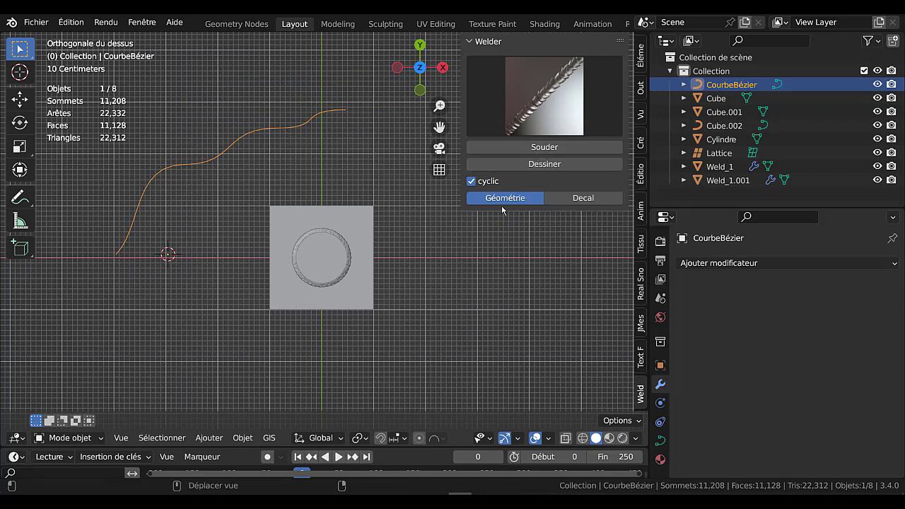
- Try the Welder's Dessiner tool with the Bézier curve and give the curve a round bevel with depth 0.14 m and resolution 3
left_click(540, 166)
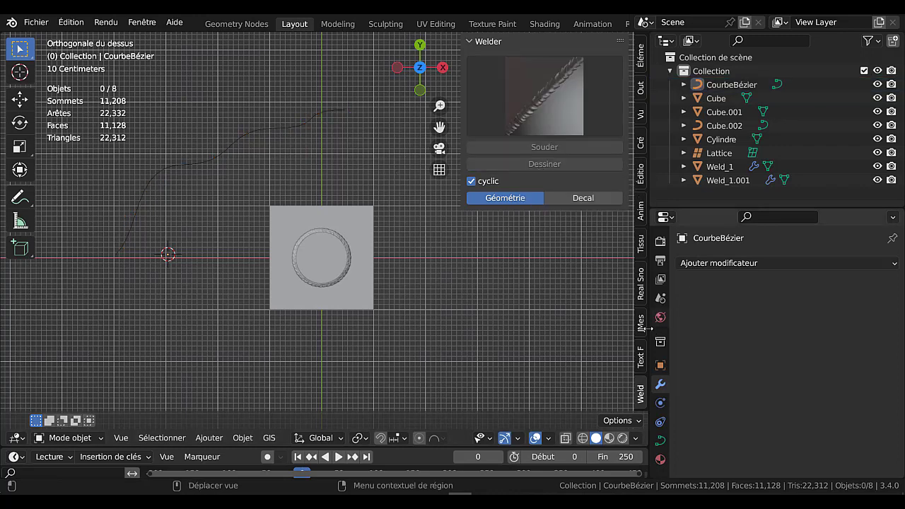
left_click(661, 441)
scroll(720, 386, "down", 3)
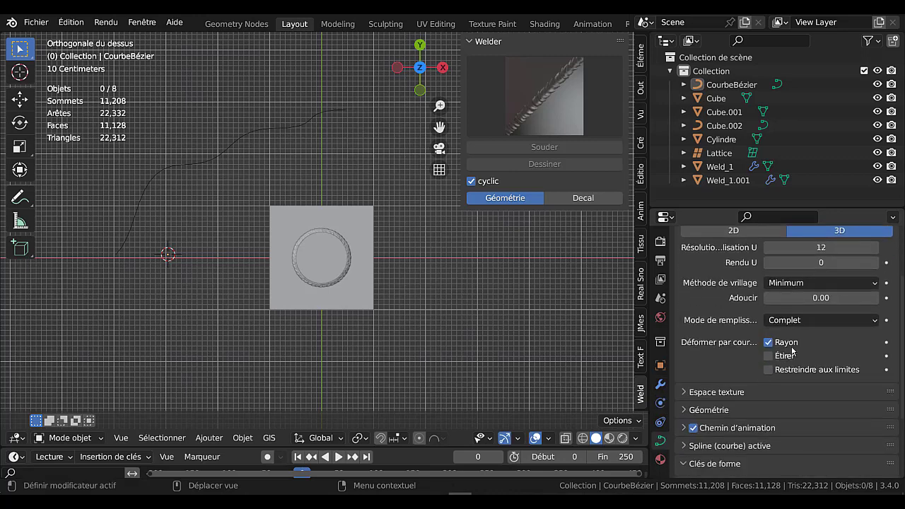
scroll(792, 348, "up", 1)
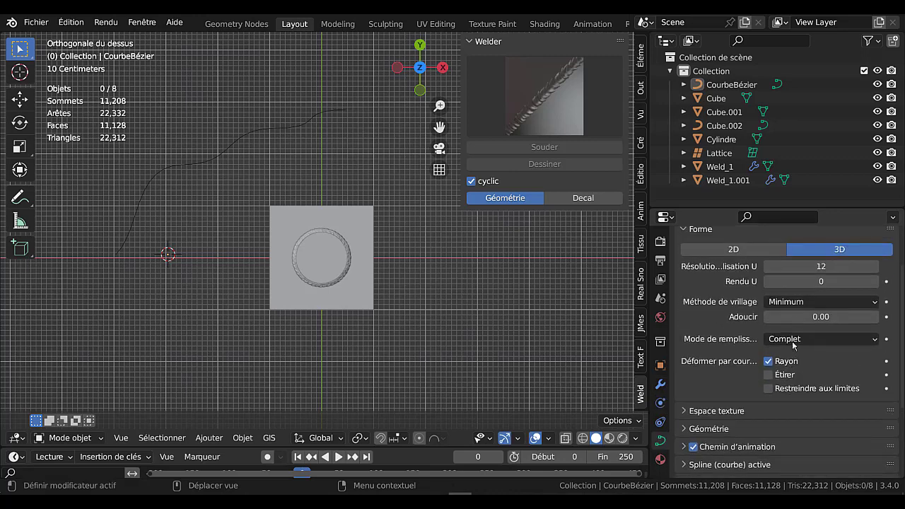
left_click(689, 429)
scroll(717, 418, "down", 3)
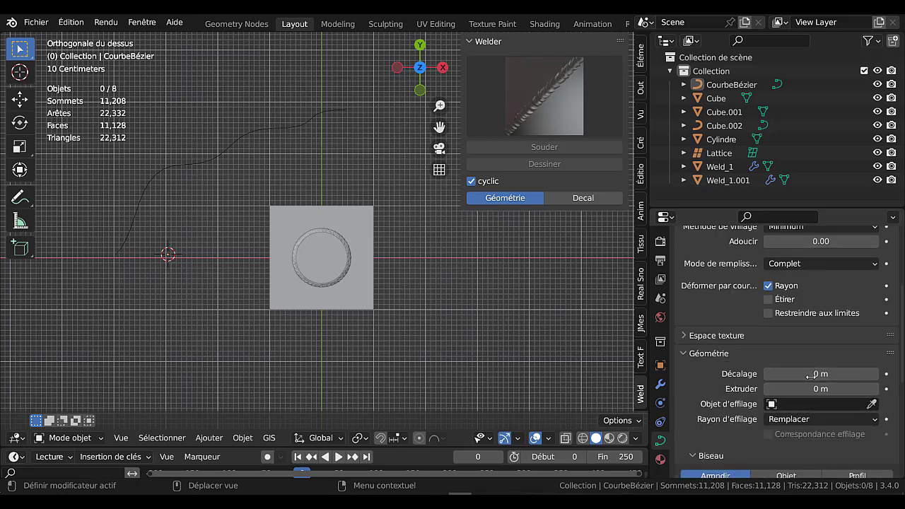
scroll(783, 429, "down", 2)
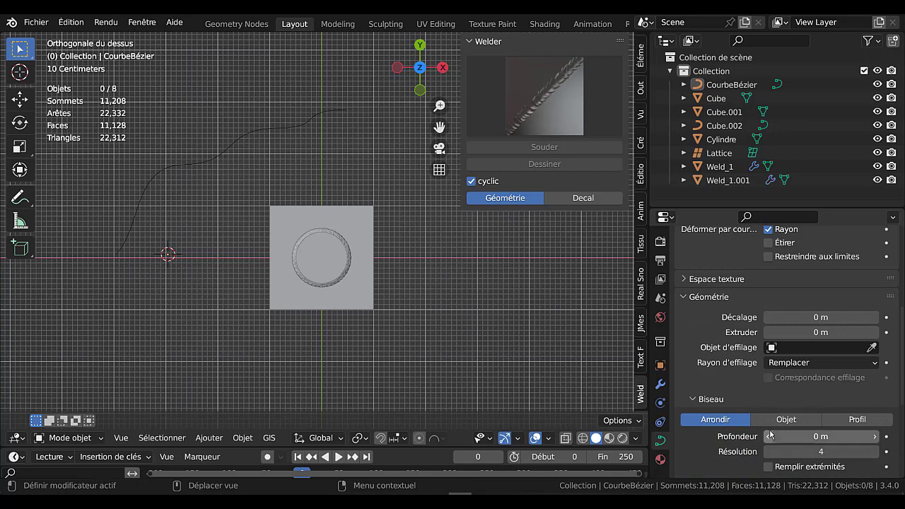
scroll(774, 436, "down", 2)
mouse_move(818, 399)
left_mouse_down()
mouse_move(865, 399)
mouse_move(814, 414)
left_mouse_up()
scroll(796, 378, "up", 8)
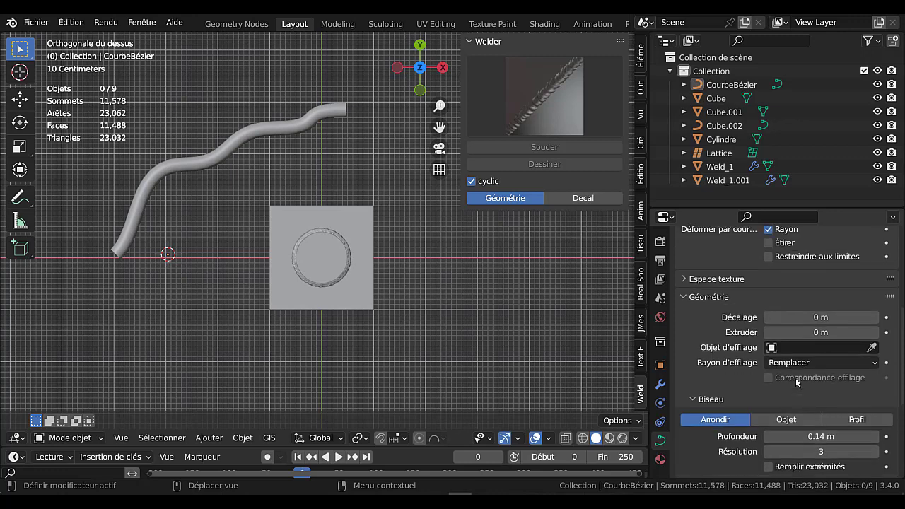
scroll(786, 364, "up", 3)
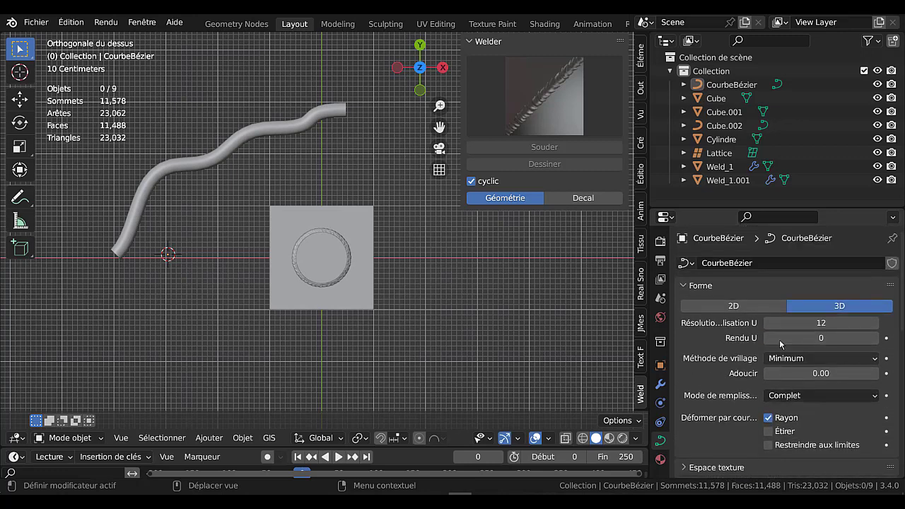
- Select the thickened Bézier curve and delete it
left_click(269, 141)
left_click(290, 130)
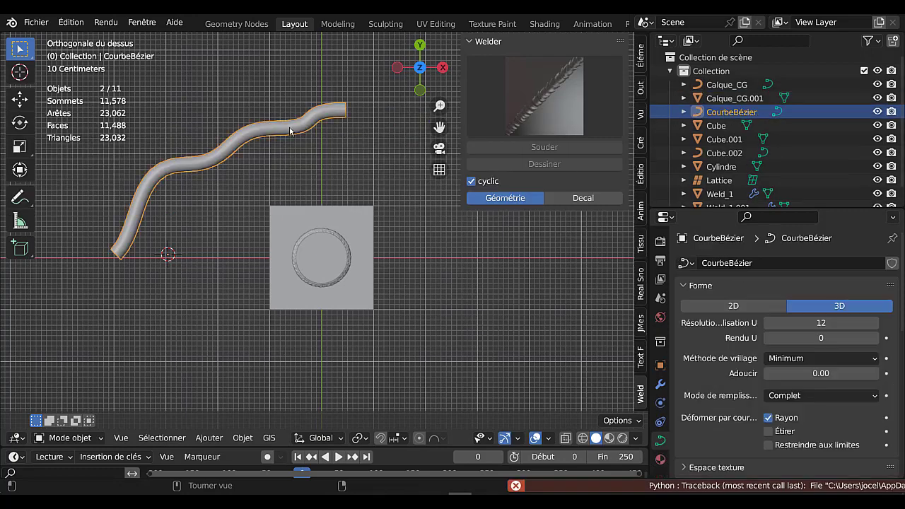
key("x")
left_click(291, 129)
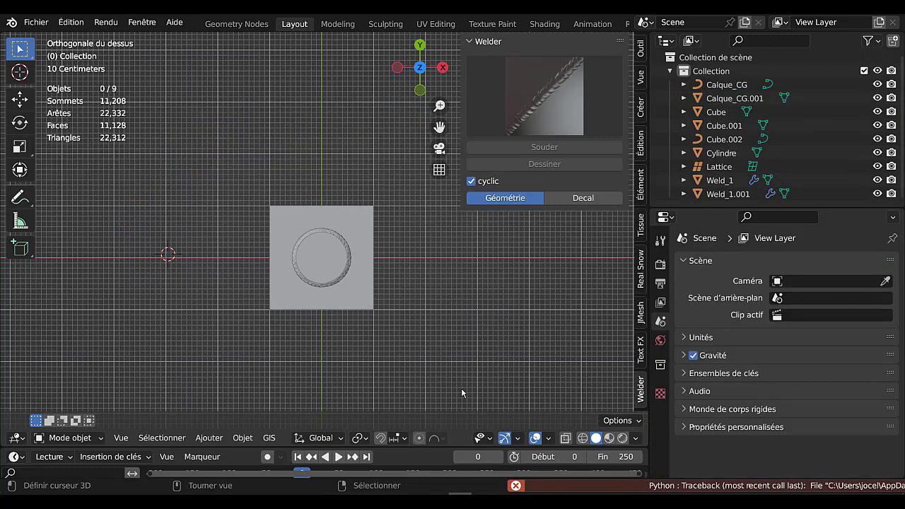
- Select the cylinder together with the cube in perspective view and try to open the Welder's weld style choices
middle_click_drag(291, 129, 401, 271)
scroll(402, 269, "up", 4)
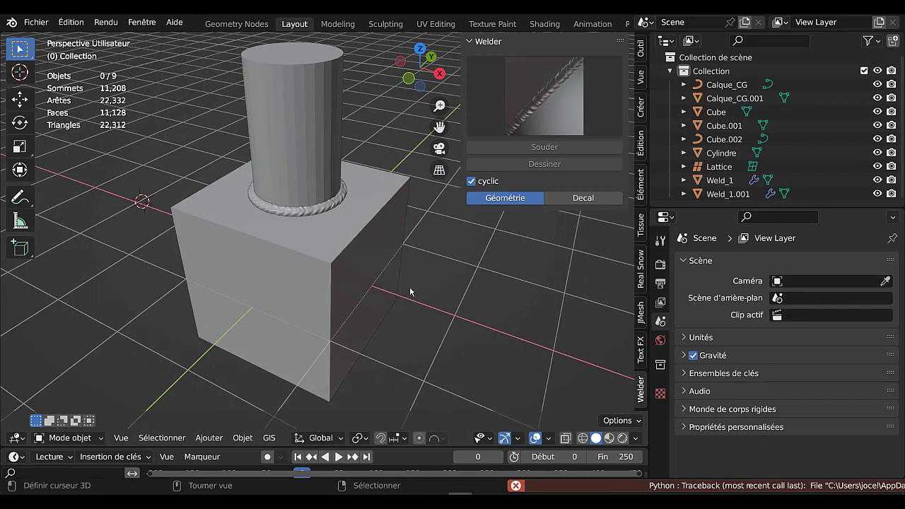
mouse_move(422, 357)
middle_mouse_down("shift")
mouse_move(423, 373)
mouse_move(426, 365)
middle_mouse_up("shift")
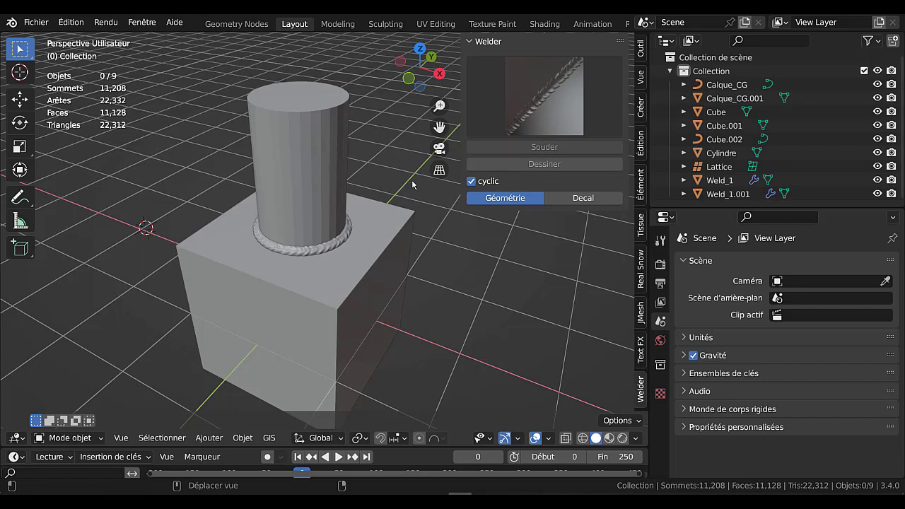
left_click(340, 178)
left_click(382, 276, "shift")
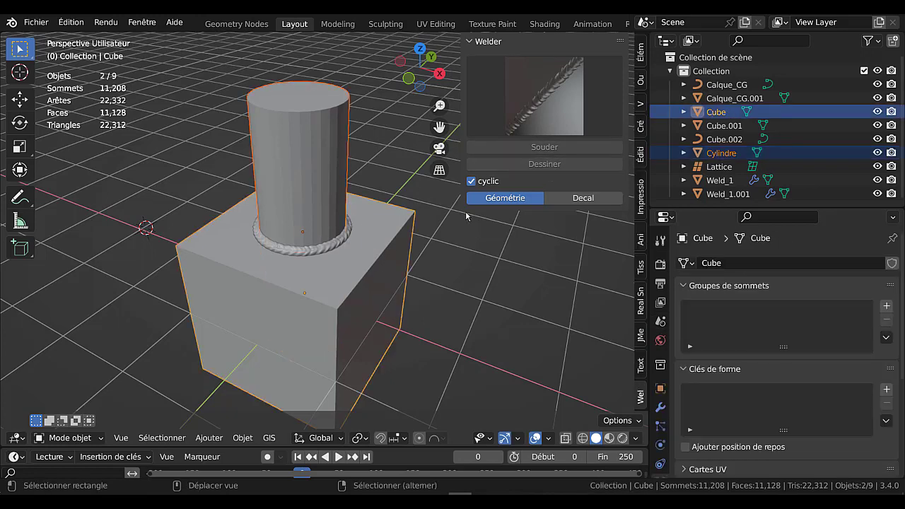
left_click(556, 118)
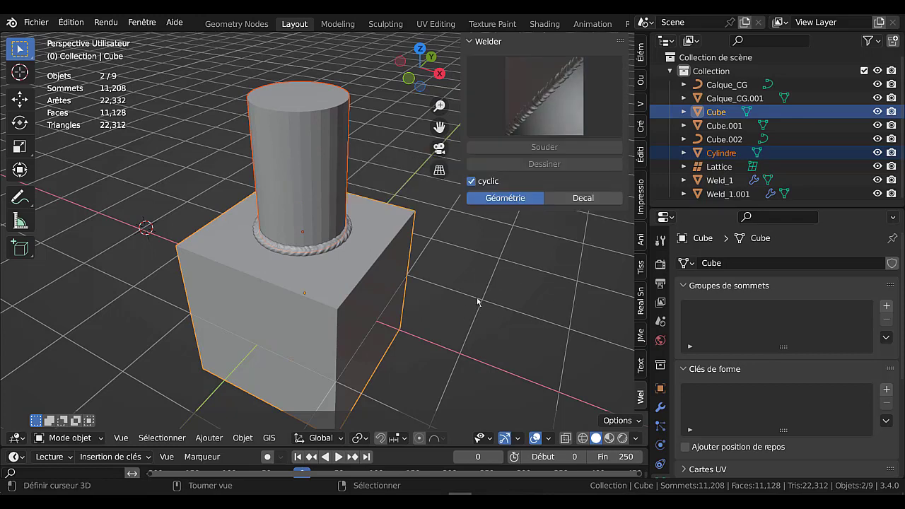
- Undo the object selection, the curve's deletion and its bevel, going back to editing the wavy Bézier curve's points
key("ctrl+z")
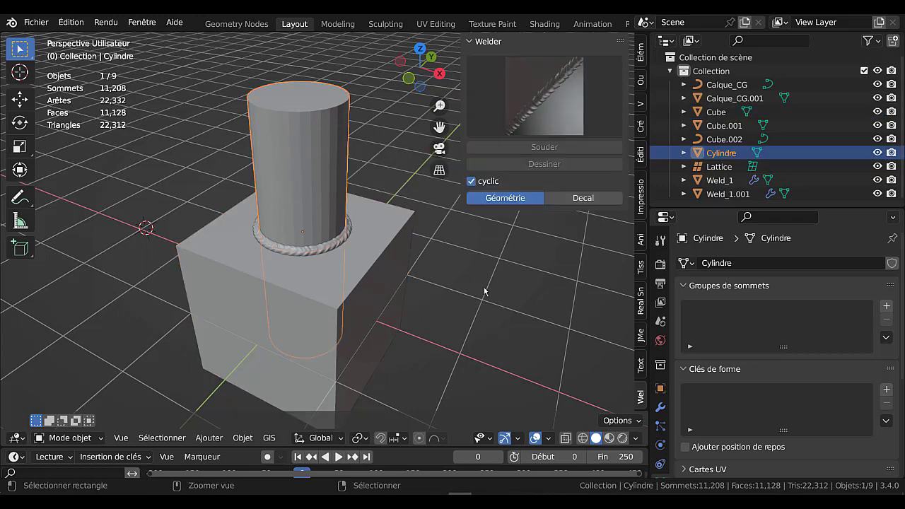
key("ctrl+z")
key("ctrl+z")
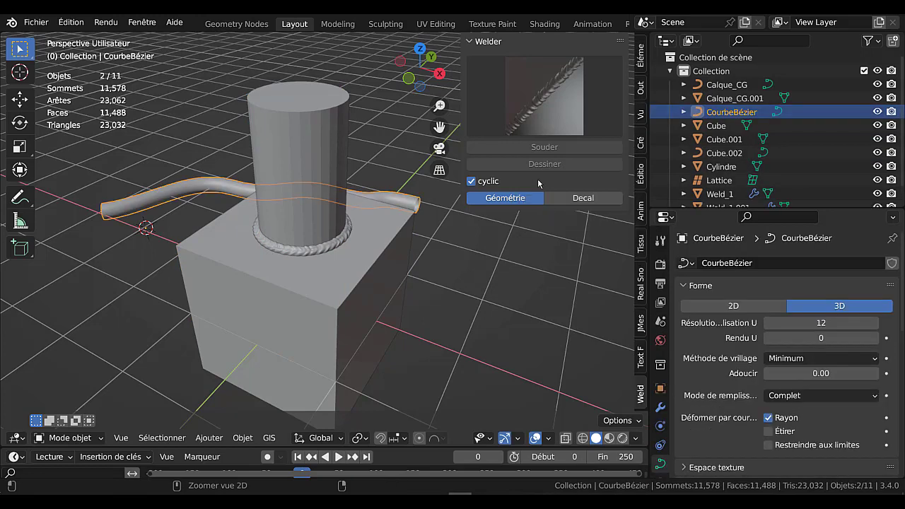
key("ctrl+z")
key("ctrl+z")
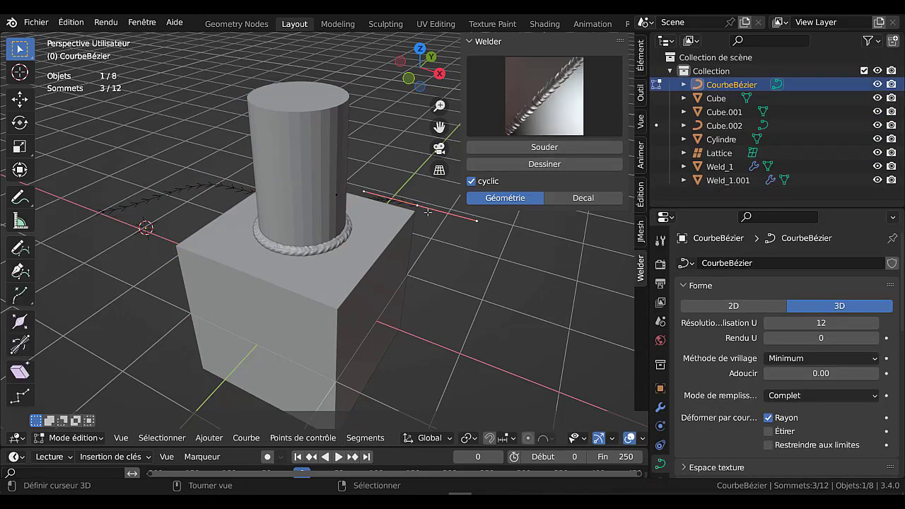
- Leave Edit mode and delete the wavy Bézier curve
key("Tab")
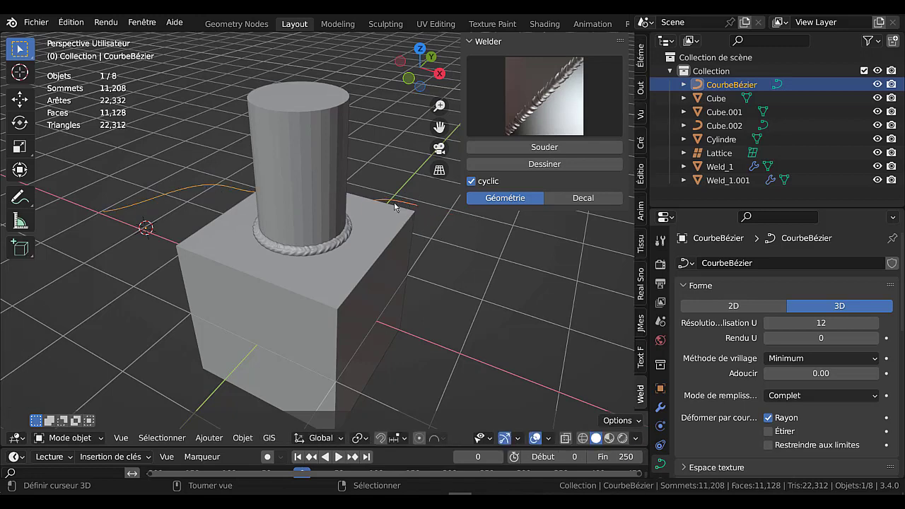
key("x")
left_click(197, 193)
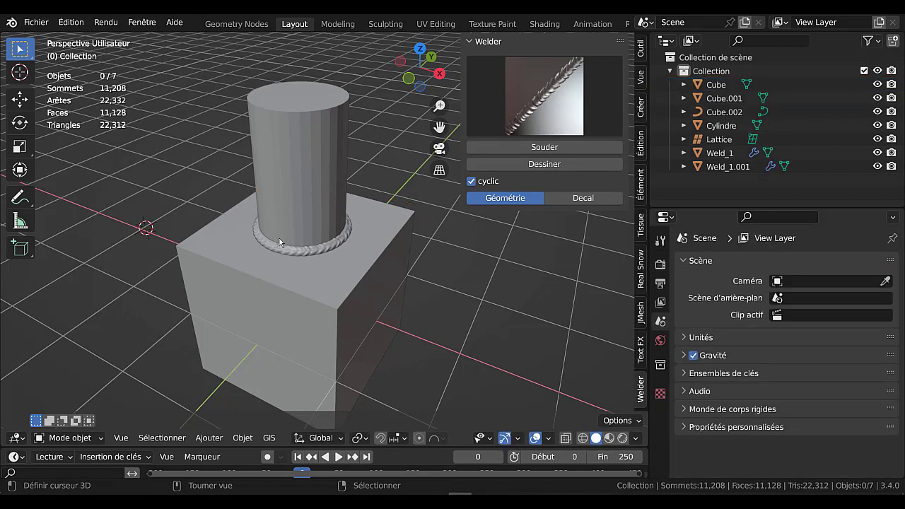
- Delete the continuous twisted weld around the base of the cylinder
left_click(315, 251)
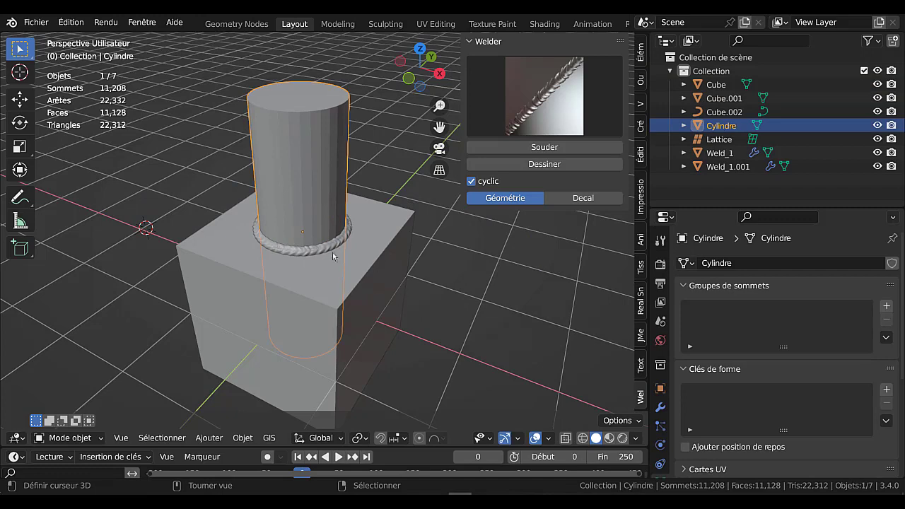
left_click(336, 245)
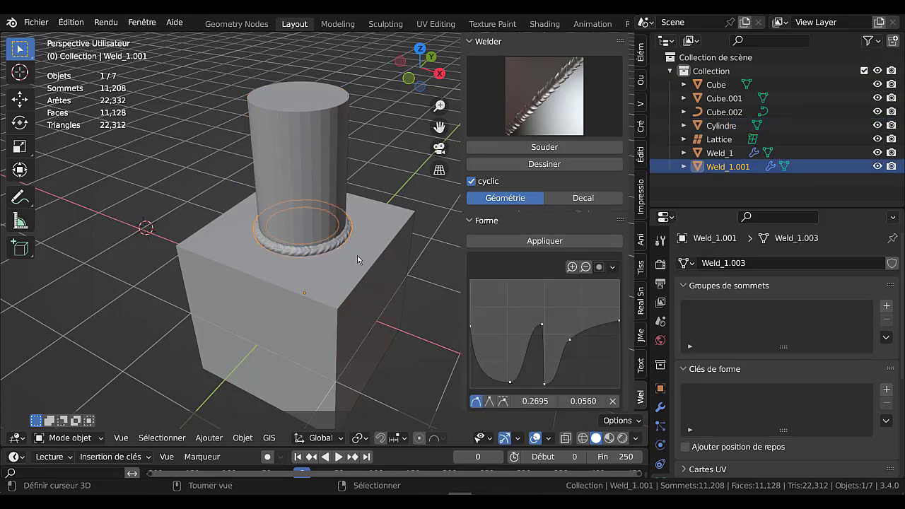
key("x")
left_click(357, 254)
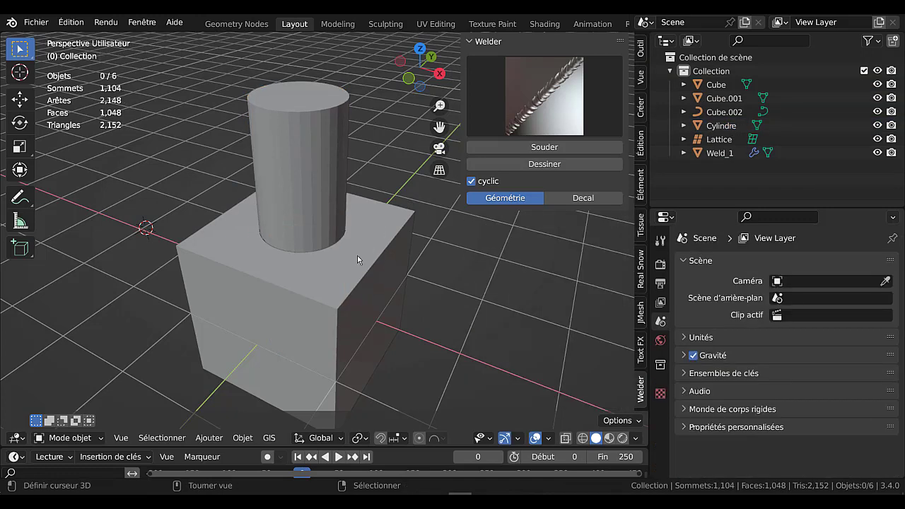
- Choose the third, intermittent weld style and generate it with Souder between the cube and the cylinder
left_click(566, 133)
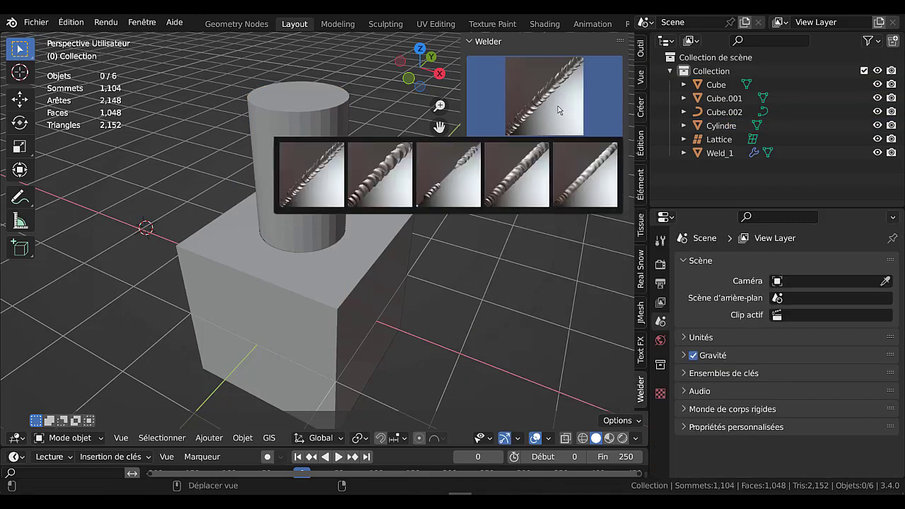
left_click(455, 176)
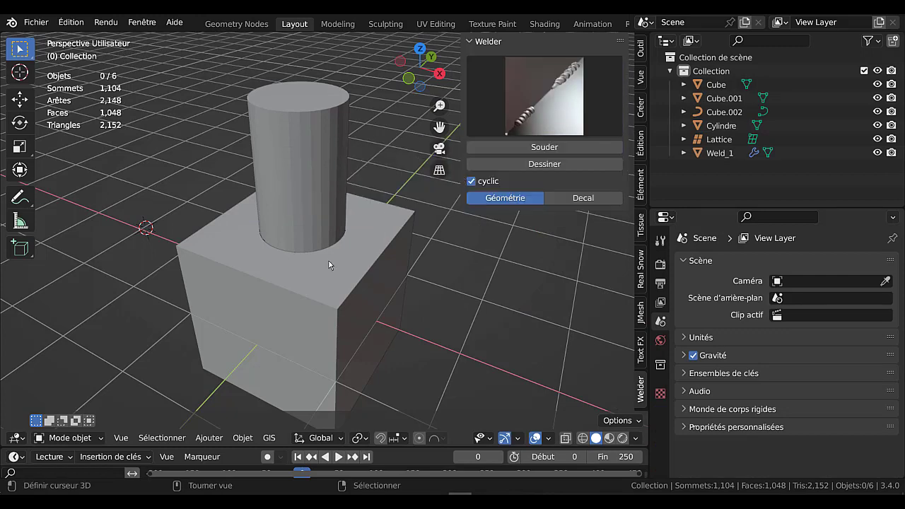
scroll(294, 256, "up", 3)
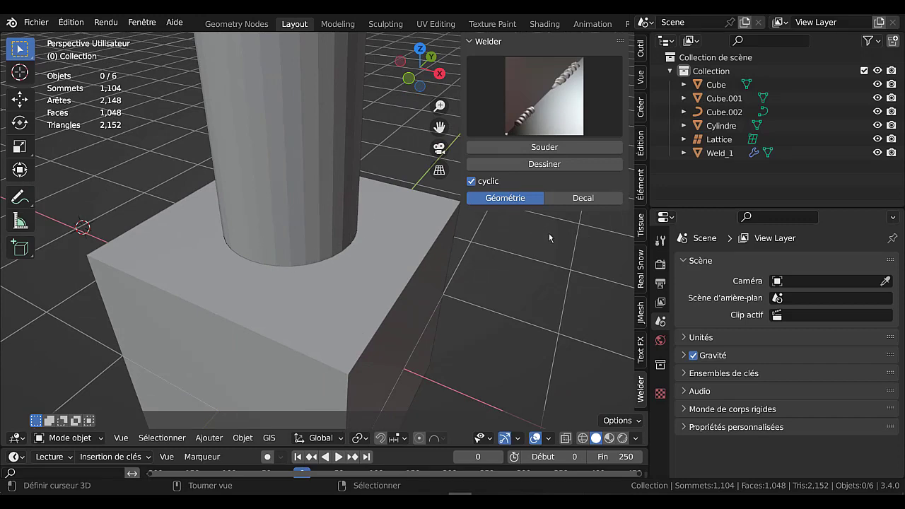
left_click(376, 261)
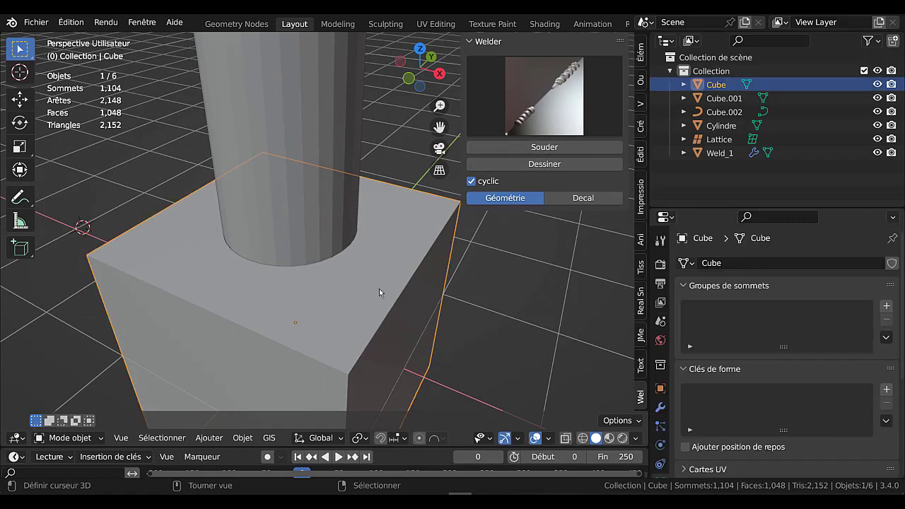
left_click(311, 196, "shift")
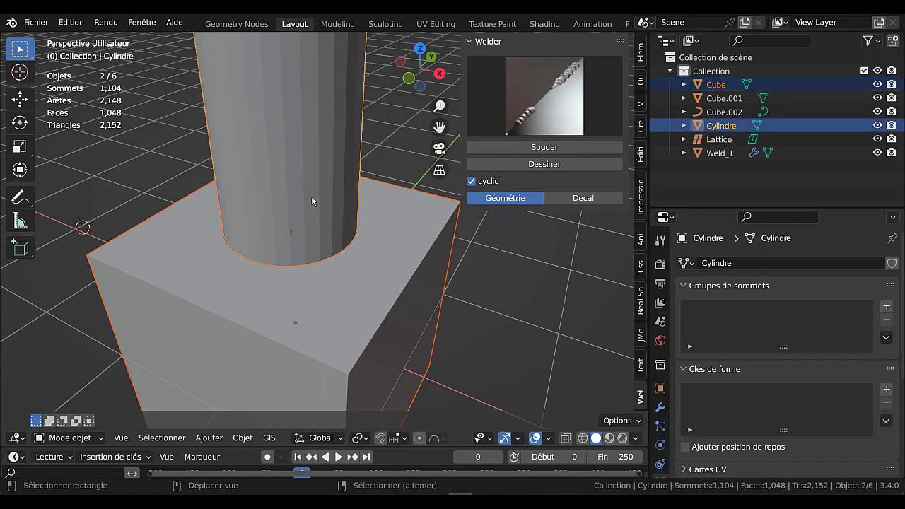
left_click(541, 148)
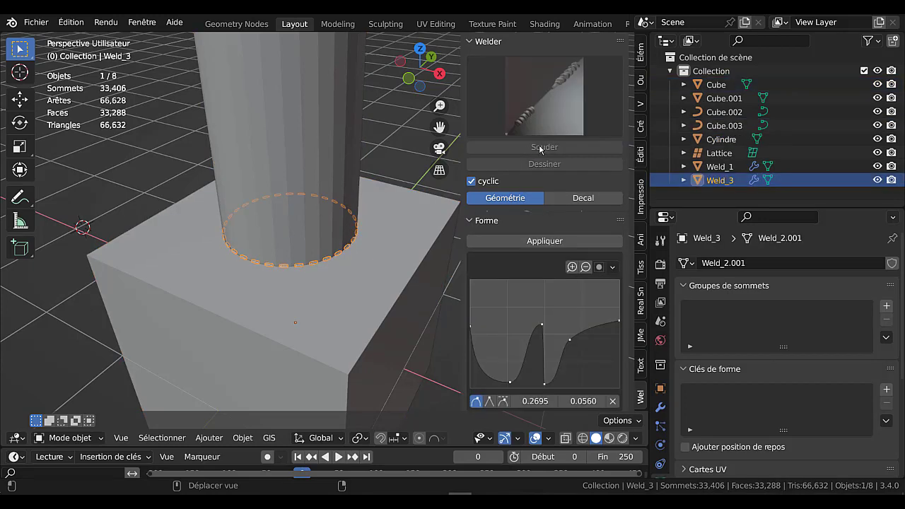
left_click(424, 225)
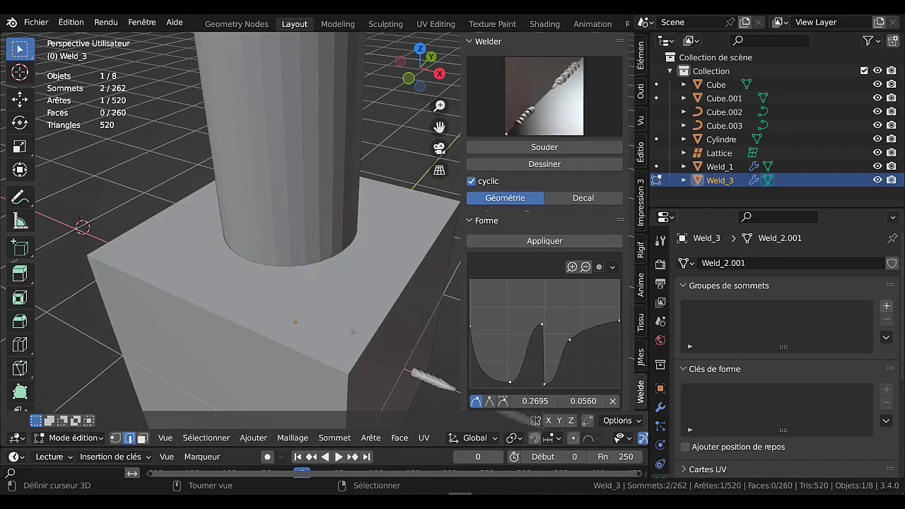
- Inspect the intermittent weld's straight source mesh in Edit mode, and examine its bead segments in Object mode
middle_click_drag(362, 345, 358, 319)
scroll(337, 267, "down", 6)
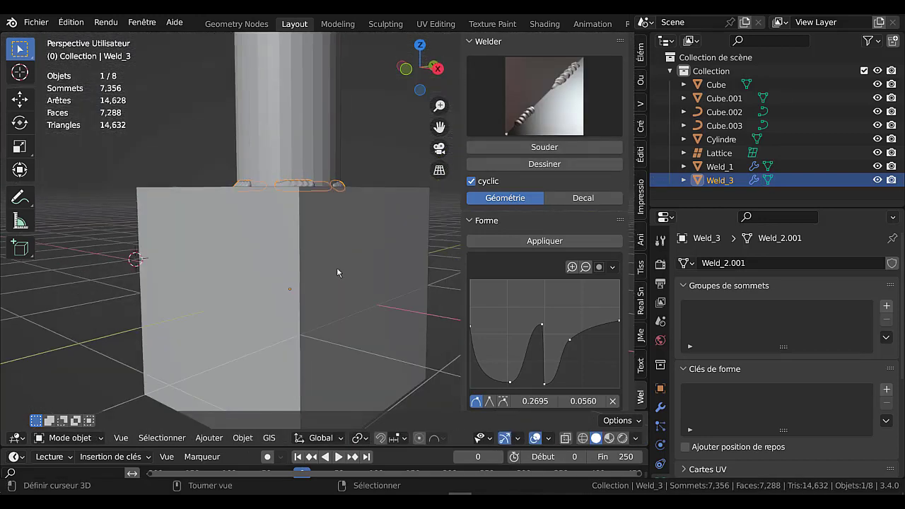
key("Tab")
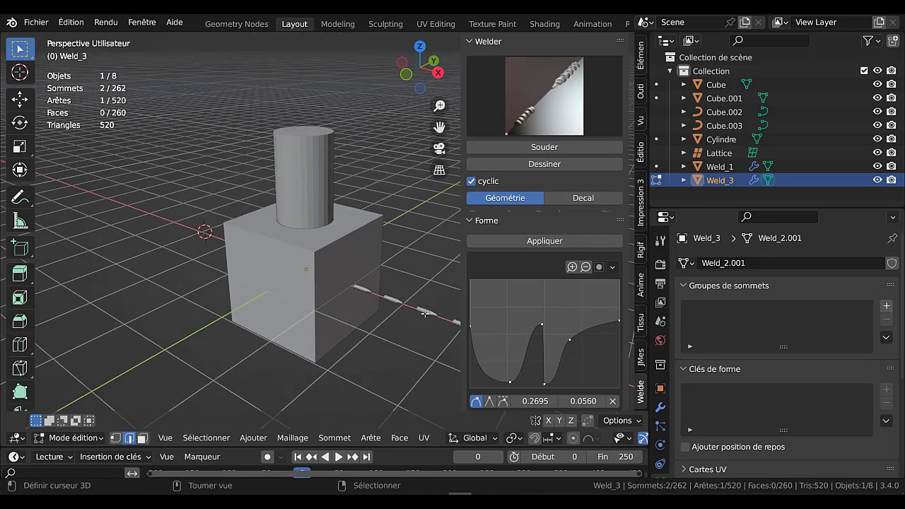
scroll(406, 360, "up", 2)
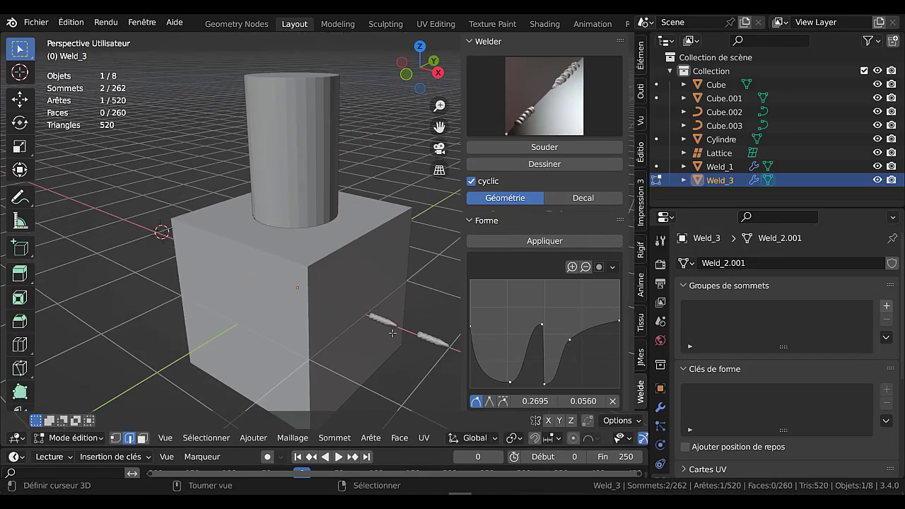
key("Tab")
scroll(339, 268, "up", 3)
middle_click_drag(340, 268, 424, 289)
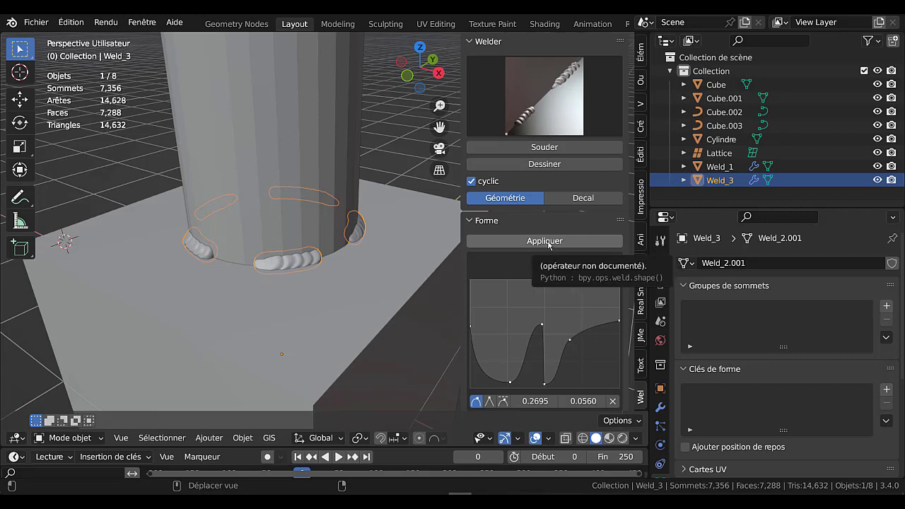
scroll(290, 264, "up", 3)
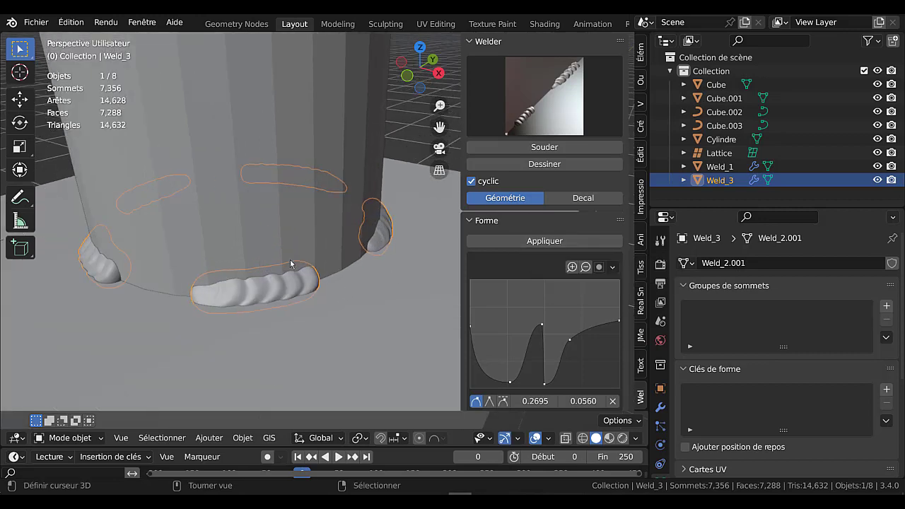
- Apply the weld's shape, reopen it with Modify, and reshape the Forme curve with a deep central dip and a point at 0.1912, 0.4870
left_click(531, 241)
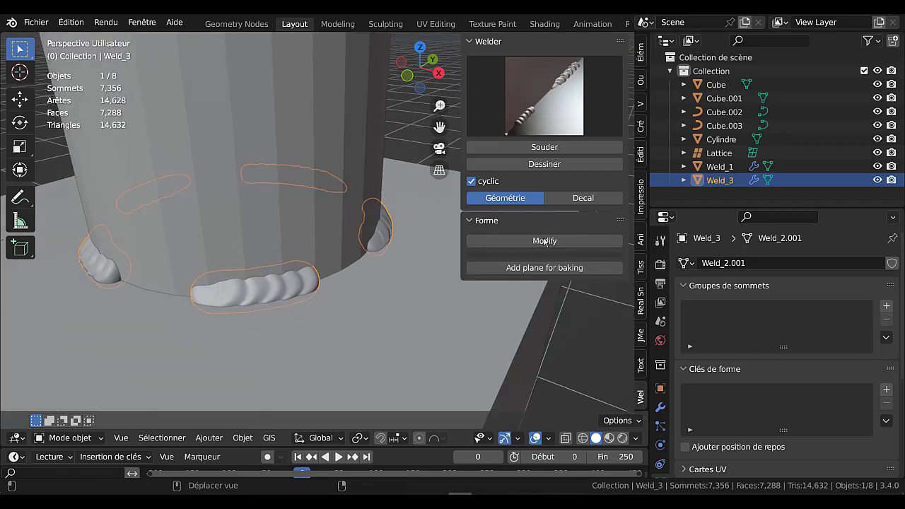
left_click(541, 242)
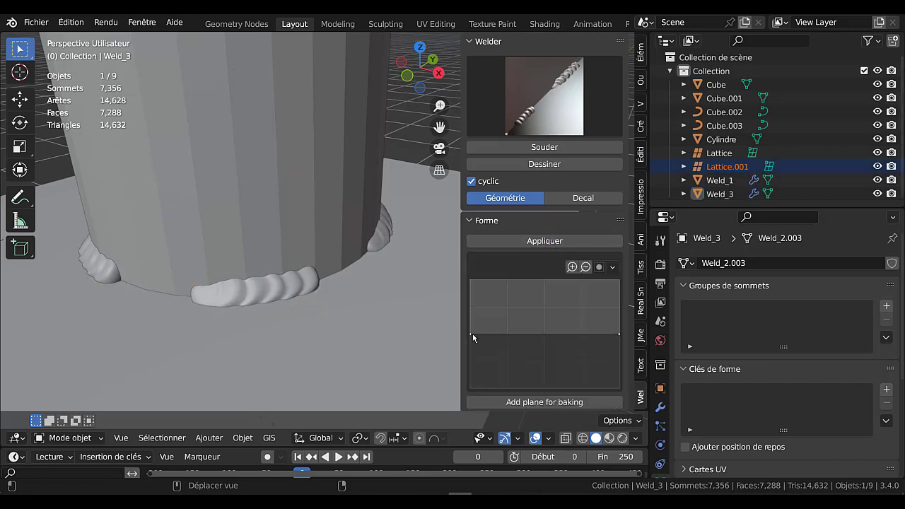
mouse_move(474, 339)
left_mouse_down()
mouse_move(471, 282)
mouse_move(476, 322)
left_mouse_up()
mouse_move(621, 334)
left_mouse_down()
mouse_move(608, 322)
mouse_move(617, 340)
mouse_move(616, 329)
left_mouse_up()
left_click_drag(551, 327, 531, 376)
left_click_drag(594, 359, 533, 314)
mouse_move(489, 348)
left_mouse_down()
mouse_move(519, 309)
mouse_move(499, 335)
left_mouse_up()
scroll(259, 301, "down", 4)
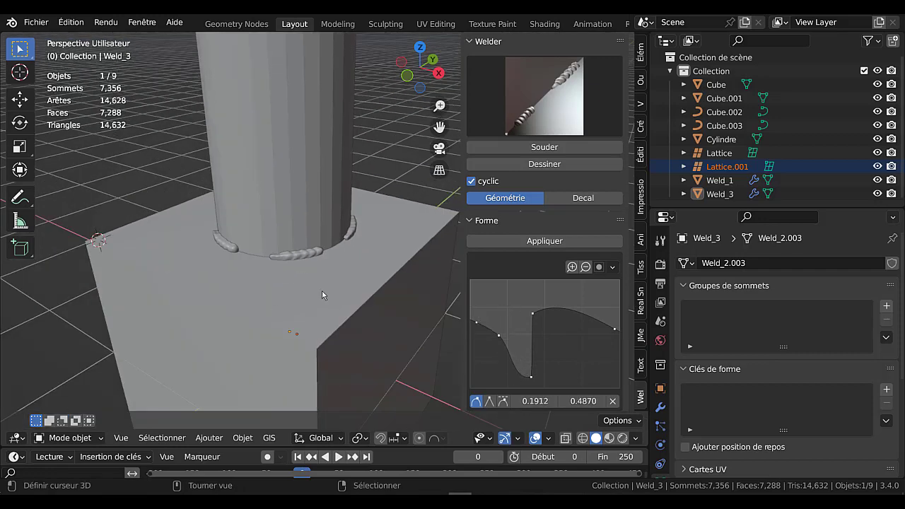
scroll(334, 293, "down", 2)
middle_click_drag(377, 288, 302, 315)
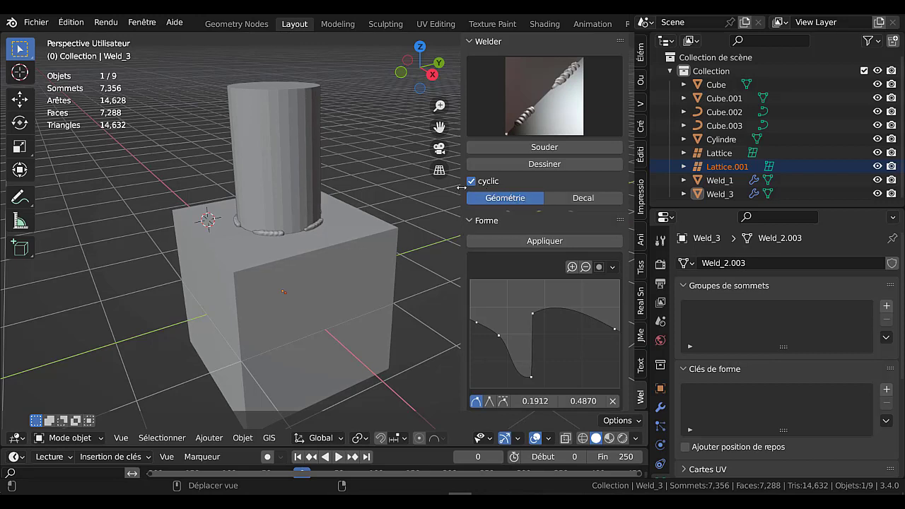
- Hide the sidebar, widen the 3D viewport, and examine the separate weld beads around the cylinder's base
left_click_drag(462, 187, 620, 202)
middle_click_drag(497, 285, 537, 274, "shift")
scroll(396, 241, "up", 2)
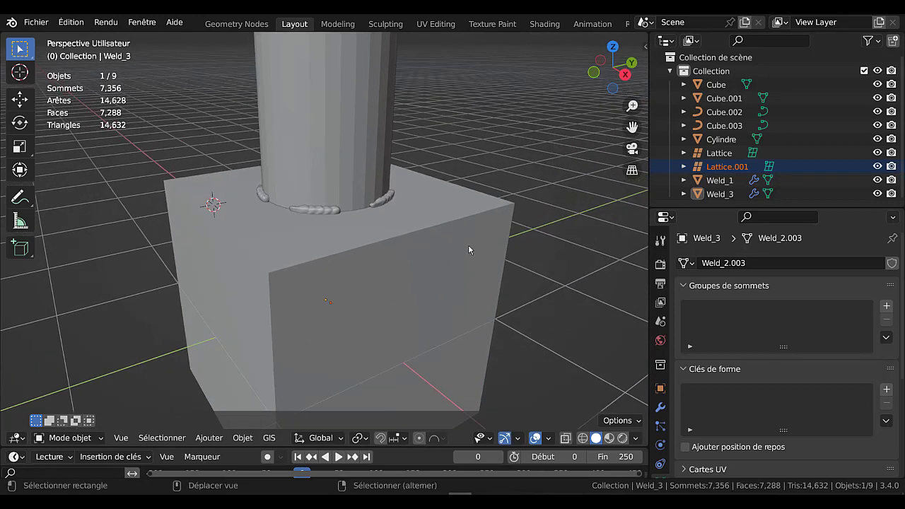
middle_click_drag(530, 291, 563, 293)
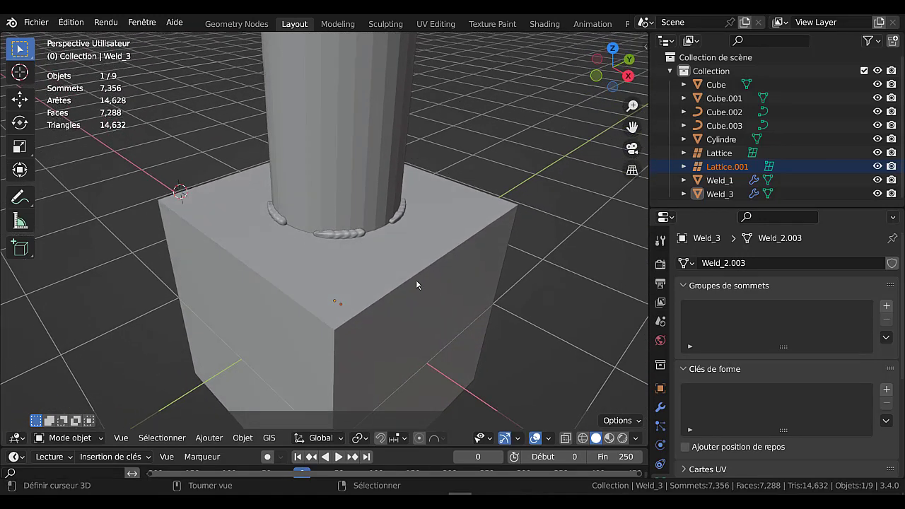
scroll(369, 244, "up", 4)
left_click(372, 240)
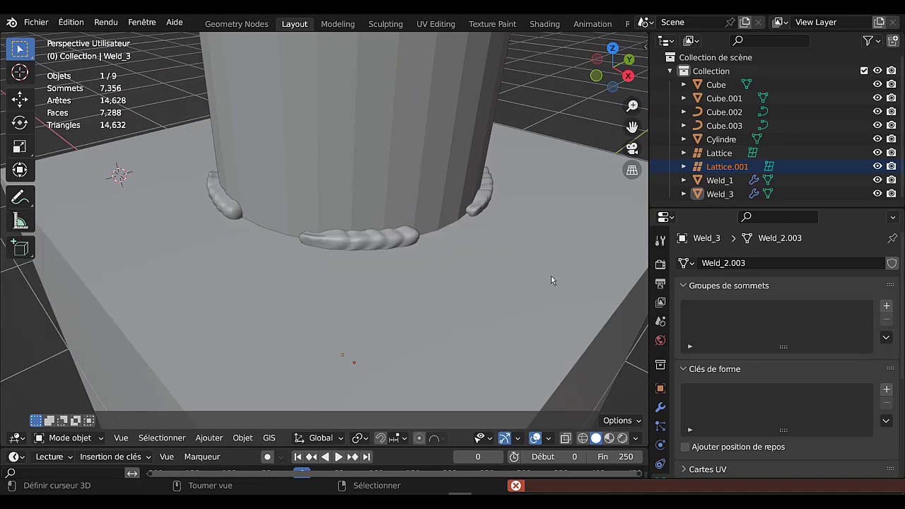
scroll(404, 243, "down", 4)
middle_click_drag(454, 301, 473, 286)
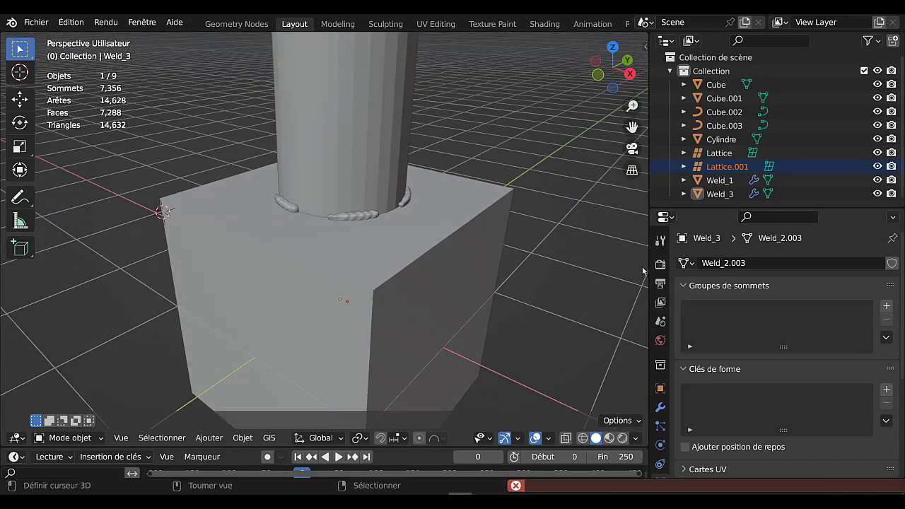
left_click_drag(647, 271, 731, 273)
scroll(622, 307, "down", 2)
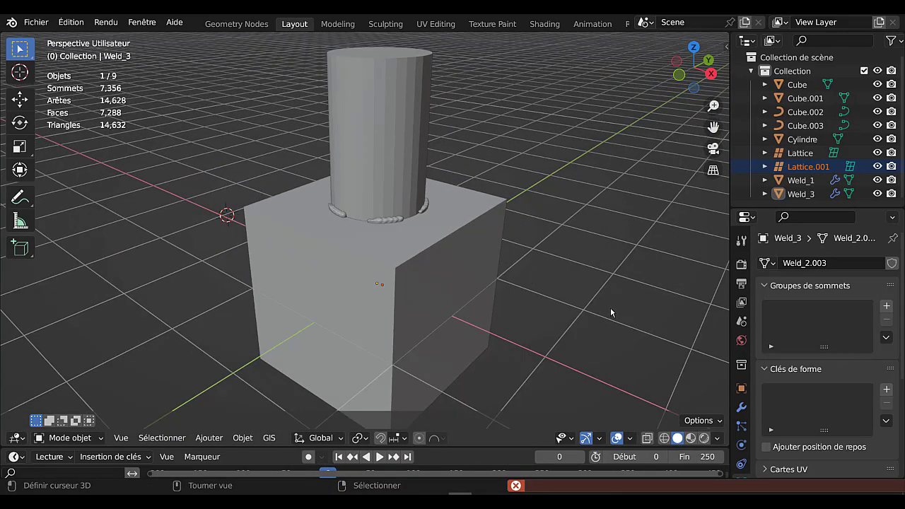
middle_click_drag(592, 302, 518, 300)
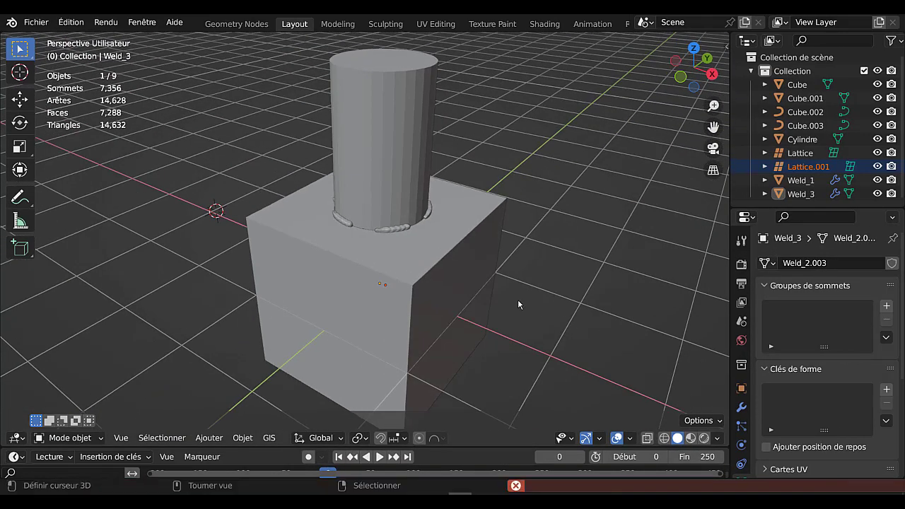
- Apply smooth shading (Ombrage lissé) to the cylinder
left_click(418, 170)
left_click(407, 162)
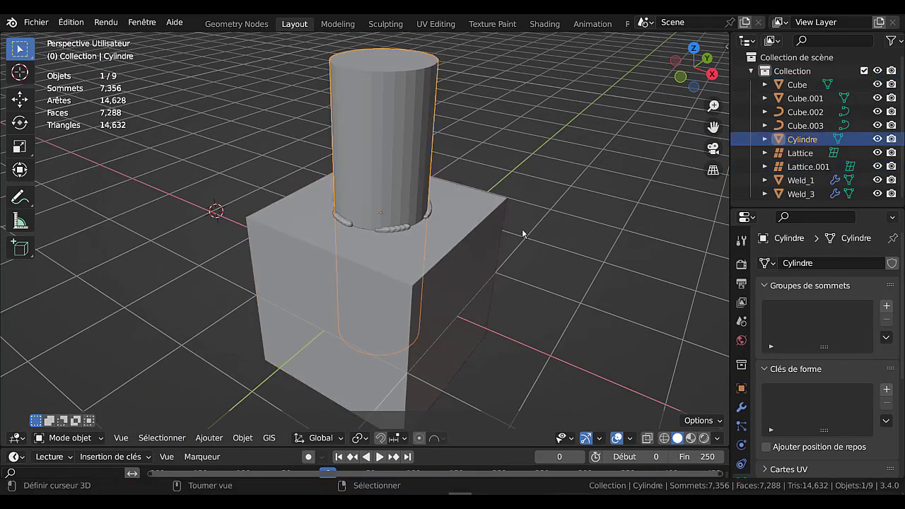
key("q")
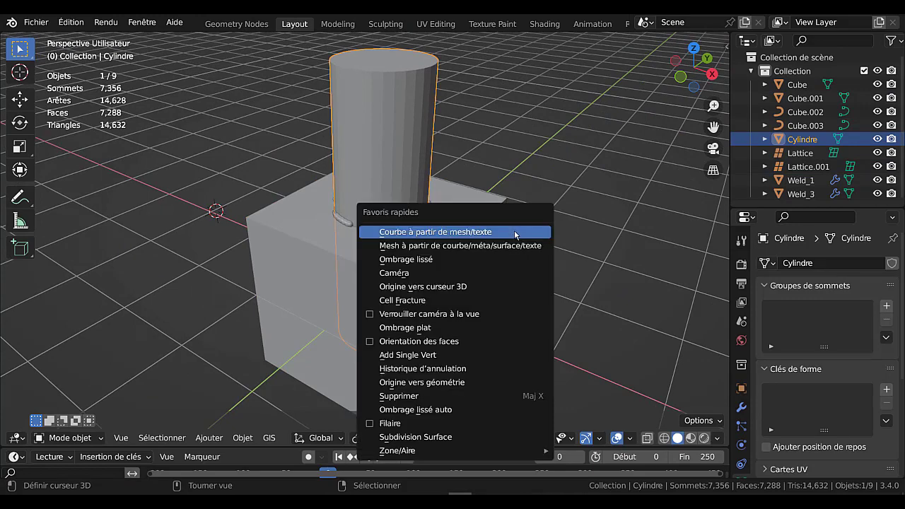
left_click(443, 260)
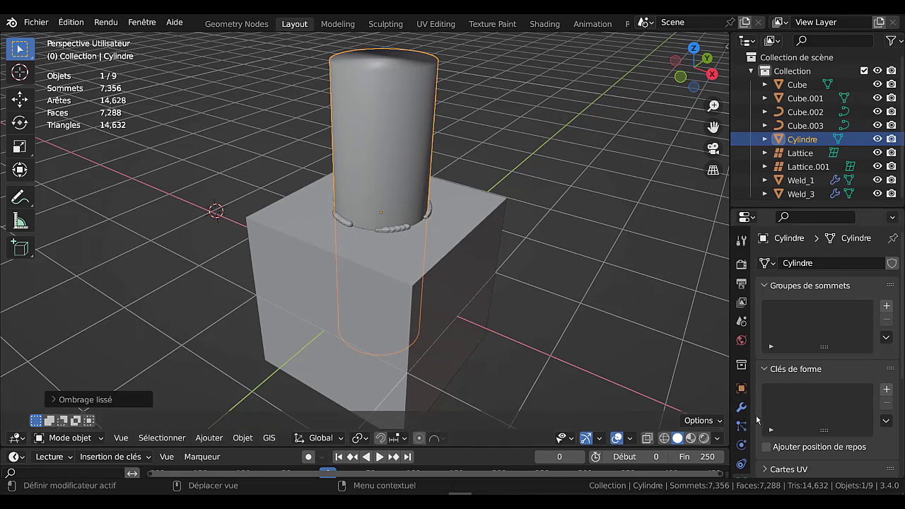
- Enable auto smooth at 30° in the cylinder's Normales settings and check its shading
scroll(740, 432, "down", 3)
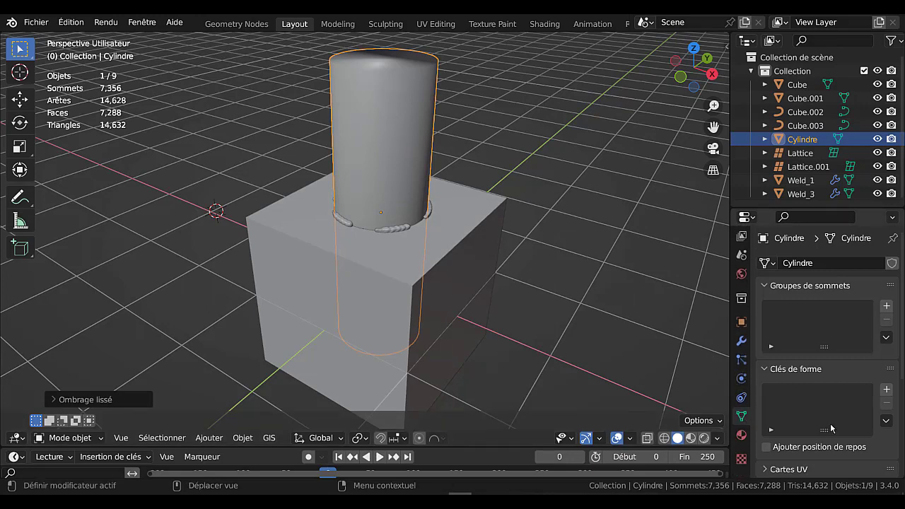
scroll(828, 423, "down", 3)
scroll(830, 426, "up", 1)
scroll(829, 427, "down", 5)
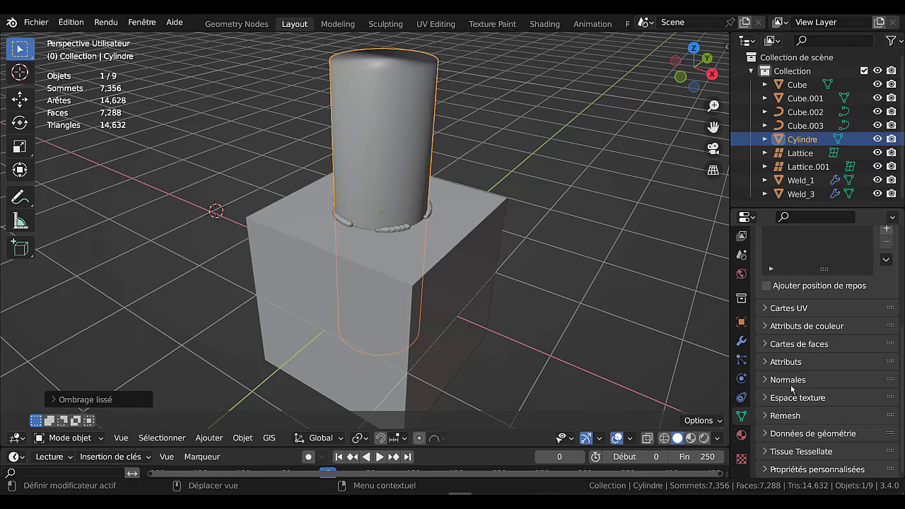
left_click(771, 380)
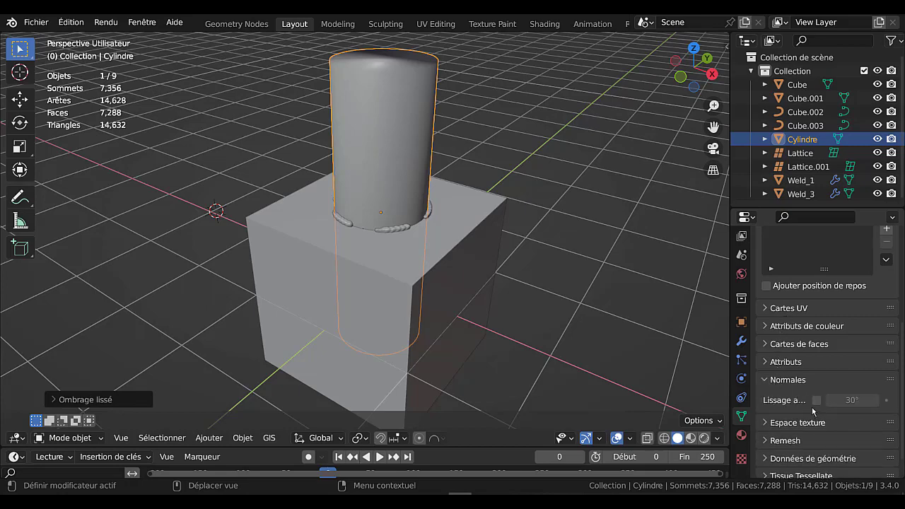
left_click(817, 400)
middle_click_drag(500, 327, 441, 310)
scroll(439, 301, "up", 3)
scroll(437, 296, "up", 1)
scroll(436, 296, "down", 2)
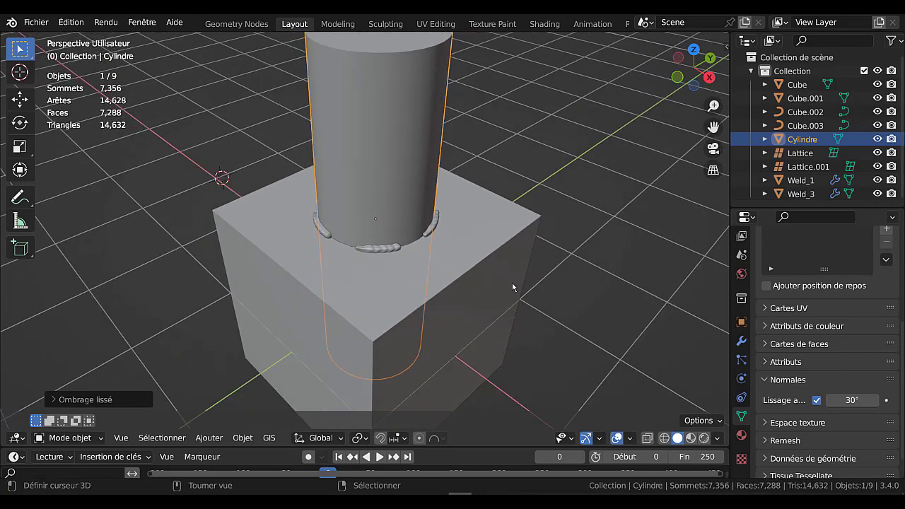
- Delete all objects in the scene, including the cube, cylinder, lattices and welds
left_click(475, 284)
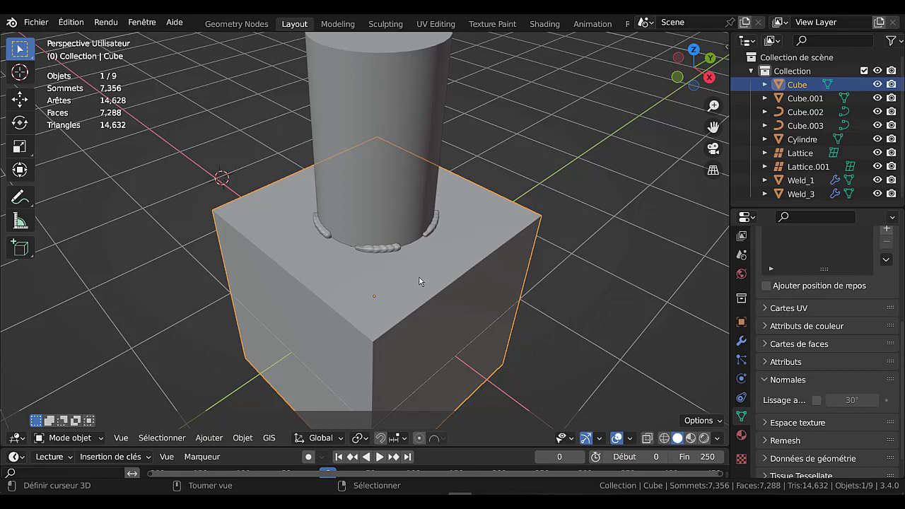
scroll(424, 280, "down", 3)
key("a")
key("x")
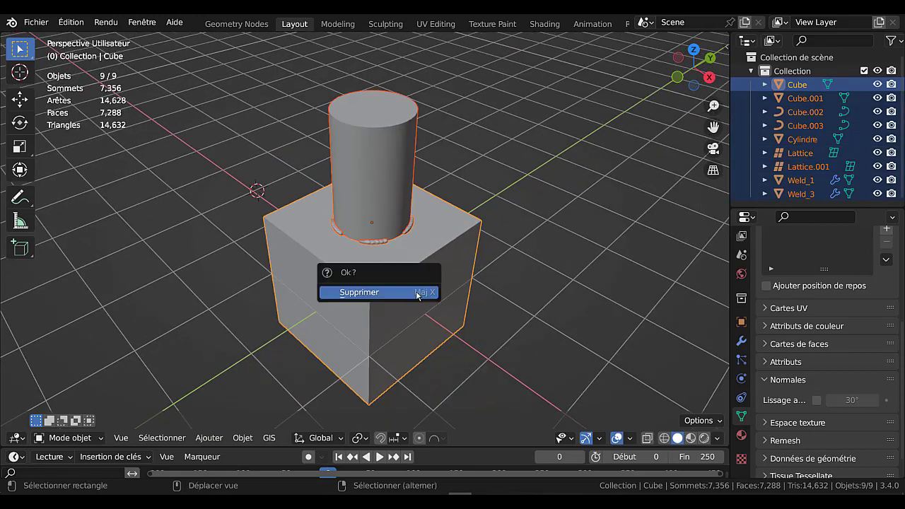
left_click(399, 292)
middle_click_drag(368, 310, 388, 306)
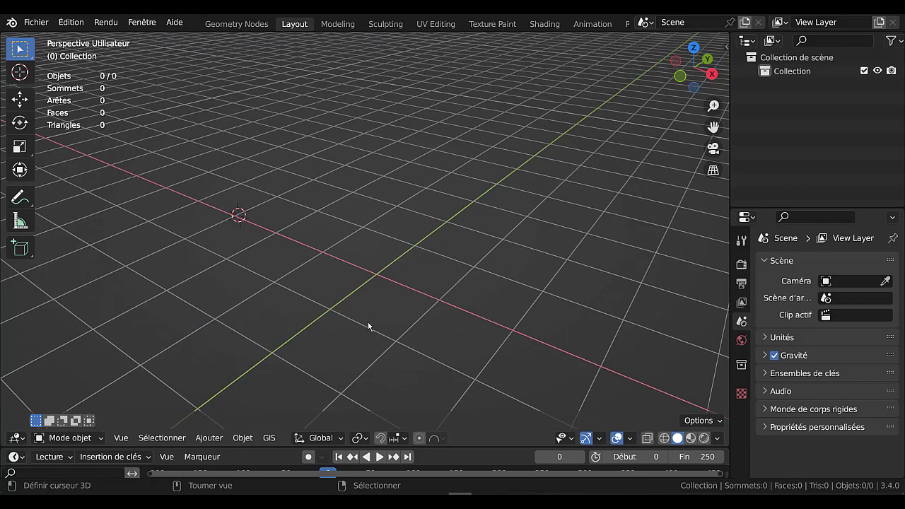
- Return the 3D cursor to the world origin and add a cylinder mesh (Cylindre) there
key("shift+s")
left_click(261, 371)
left_click(210, 438)
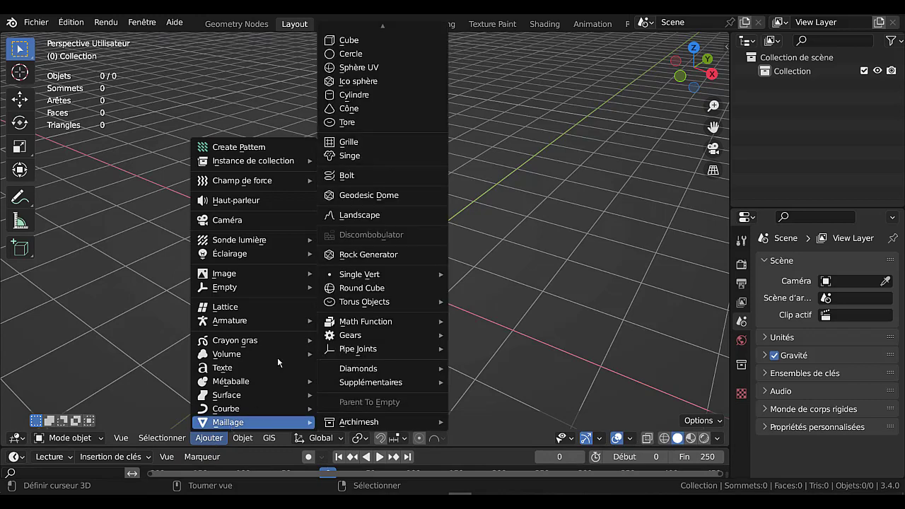
left_click(356, 95)
scroll(398, 249, "down", 3)
middle_click_drag(496, 310, 525, 299)
- Scale the cylinder's mesh down in edit mode and stretch it along Z into a long thin tube
key("Tab")
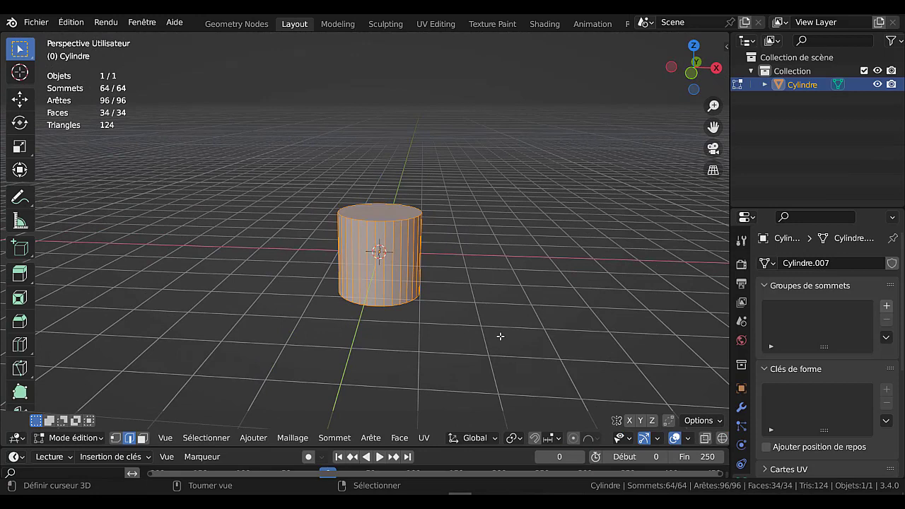
key("s")
left_click(421, 257)
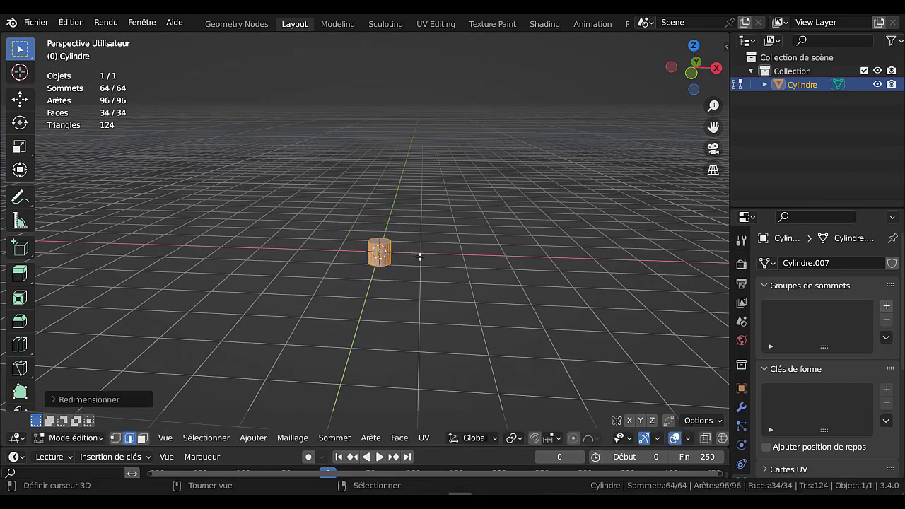
key("s")
key("z")
left_click(617, 257)
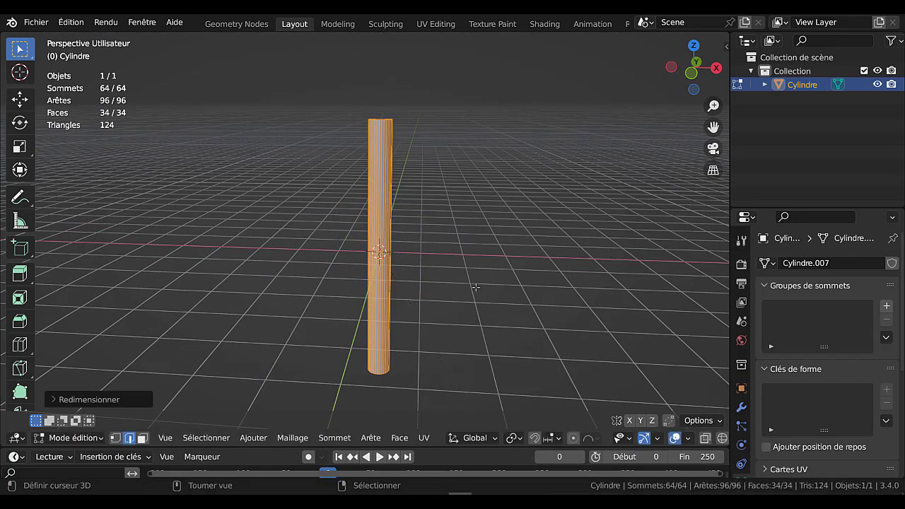
key("Tab")
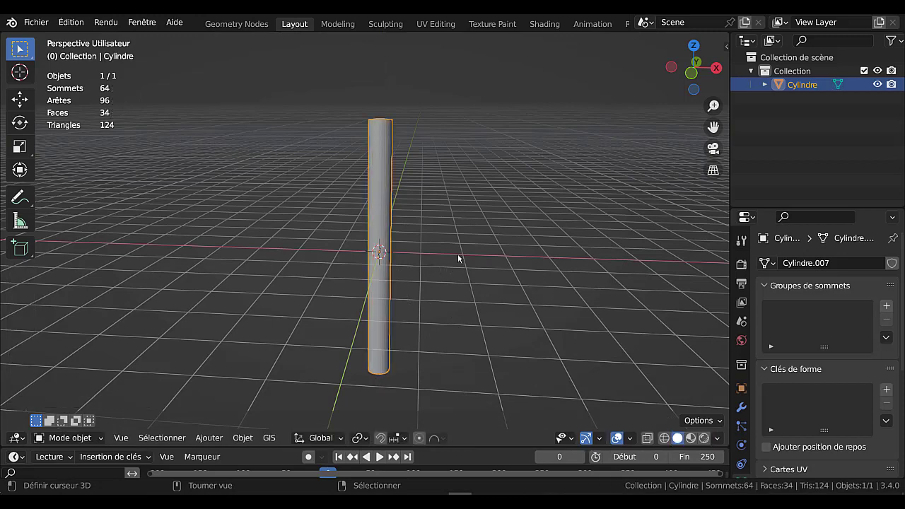
- Apply smooth shading (Ombrage lissé) to the thin cylinder and enable auto smooth at 30° in its Normales settings
scroll(462, 252, "up", 4)
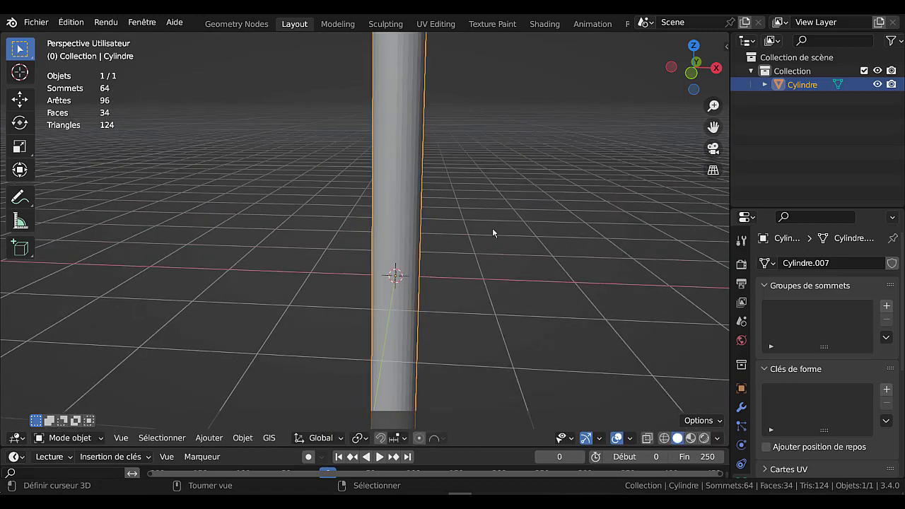
key("q")
left_click(456, 230)
scroll(388, 227, "down", 3)
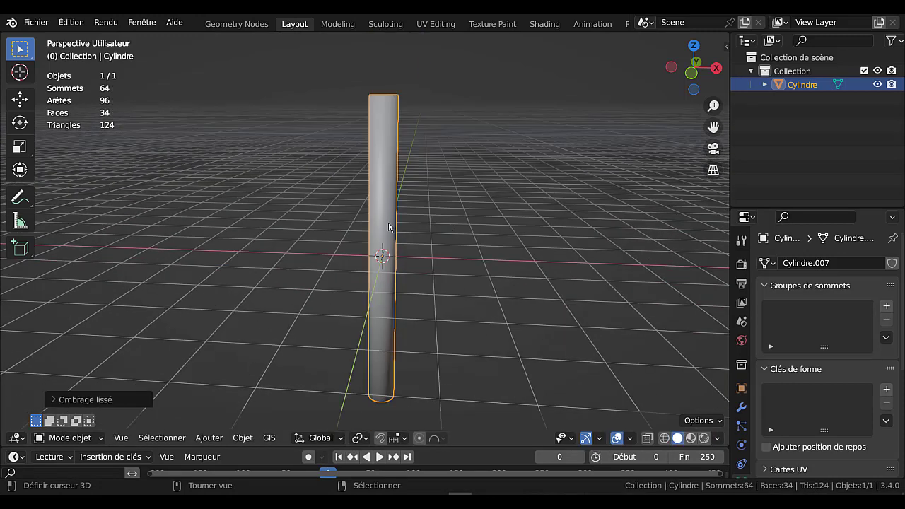
scroll(759, 432, "down", 3)
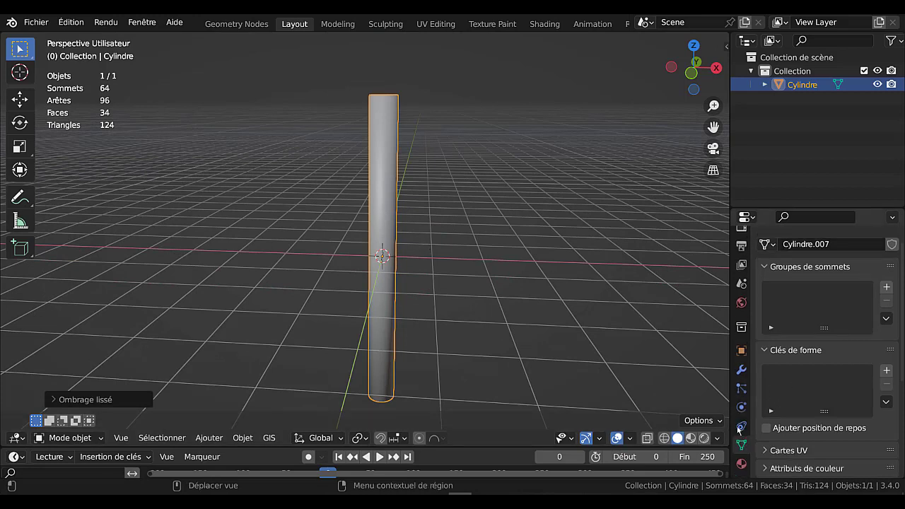
scroll(778, 432, "down", 4)
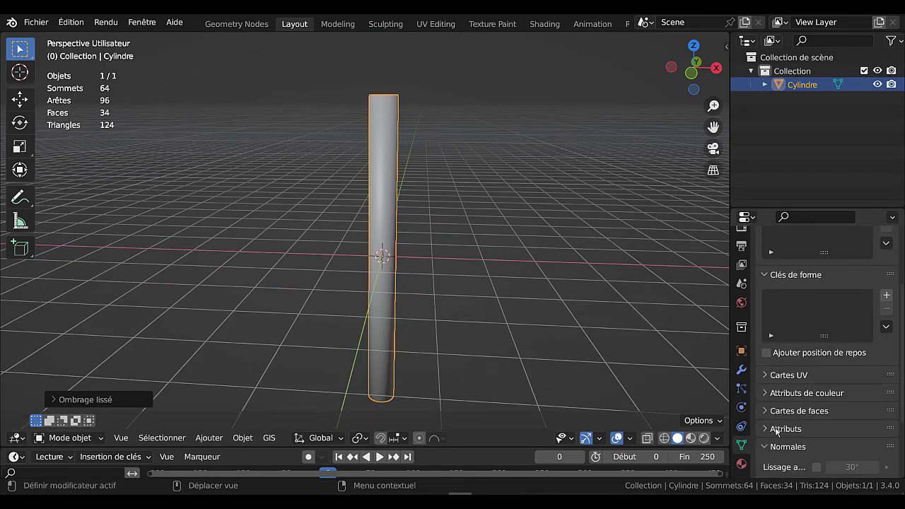
scroll(783, 427, "down", 5)
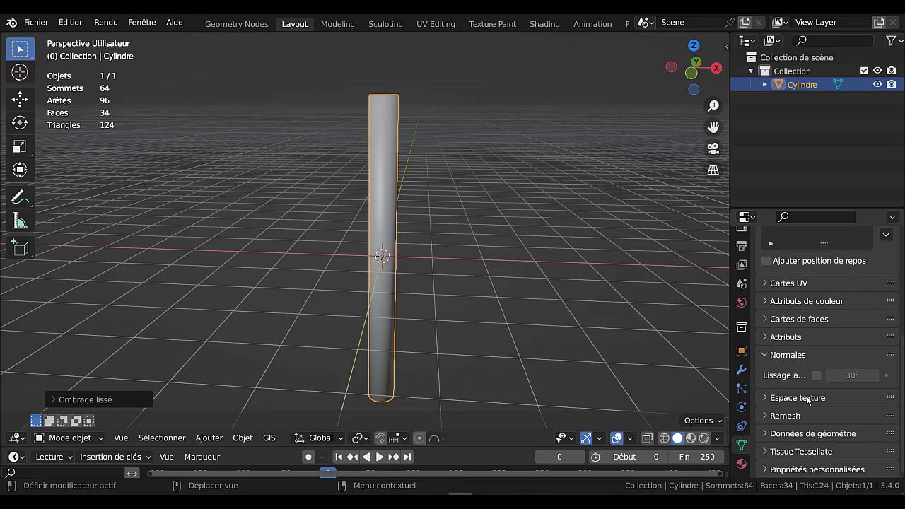
left_click(817, 375)
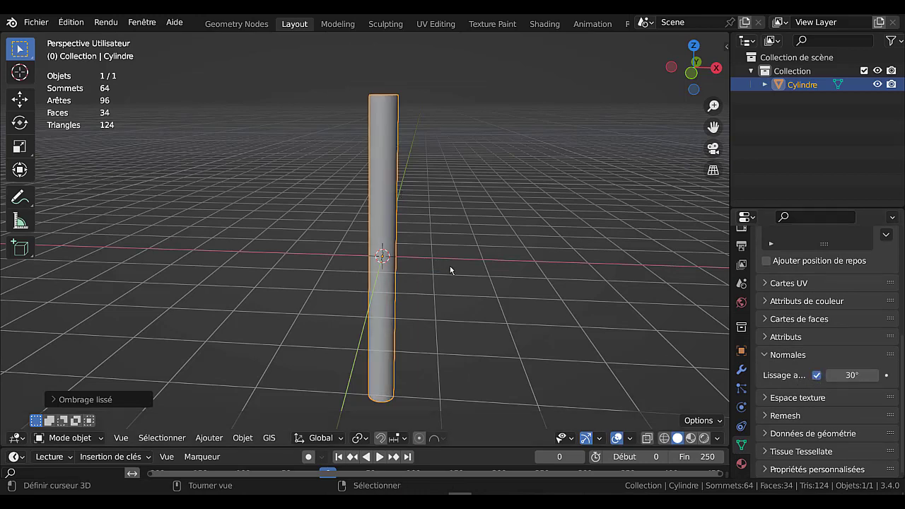
- Duplicate the vertical cylinder in place and rotate the copy 90° around the global Y axis
key("shift+d")
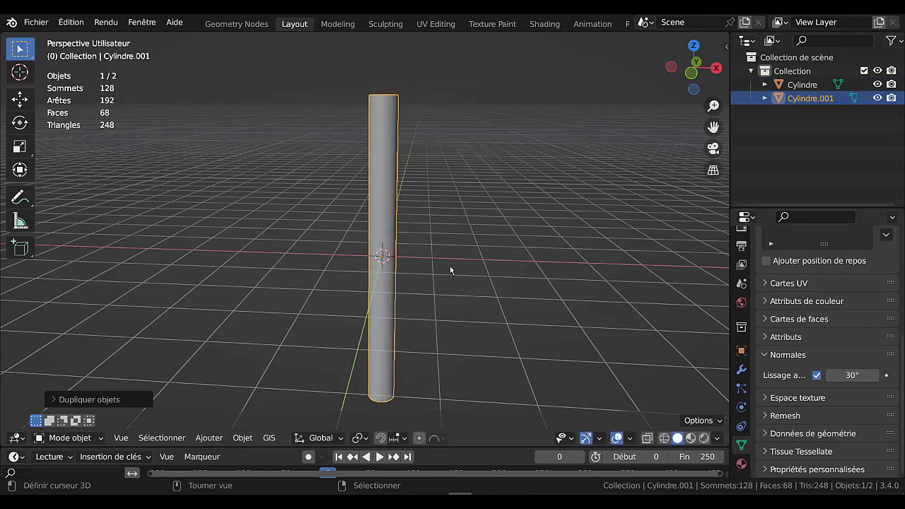
key("r")
type("y")
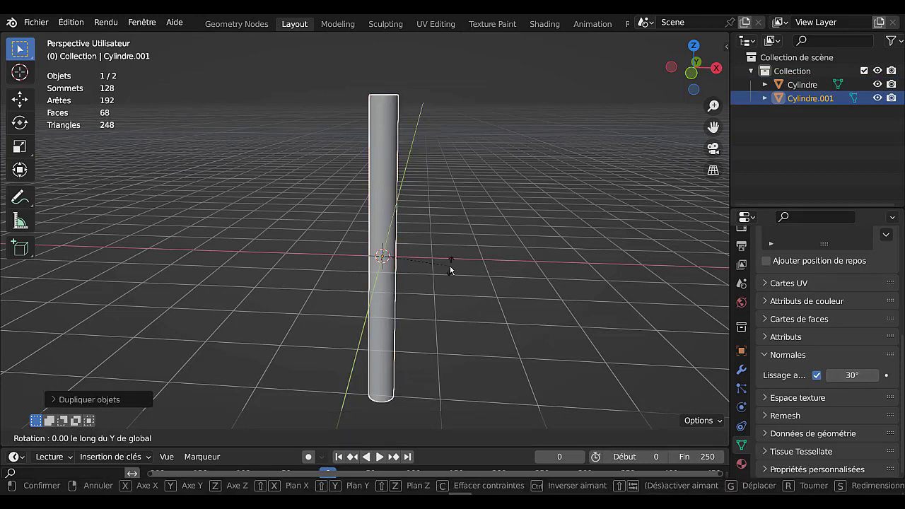
type("90")
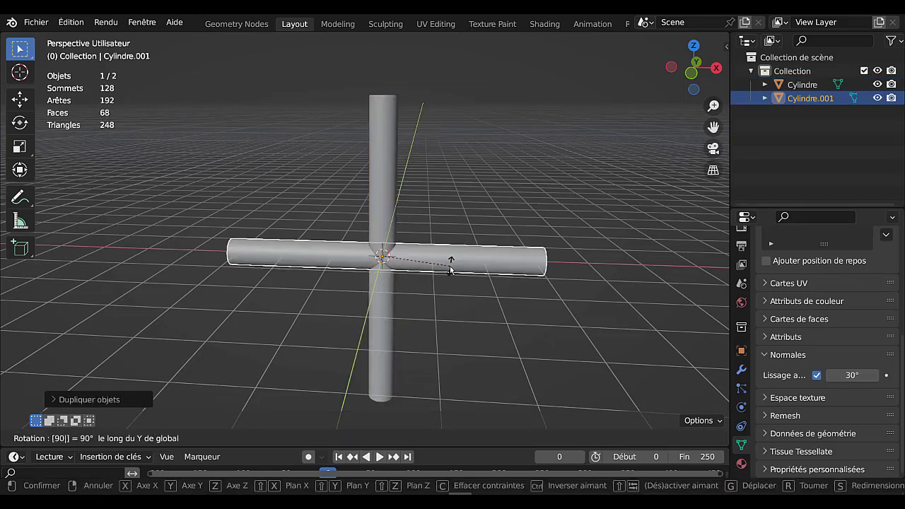
key("Return")
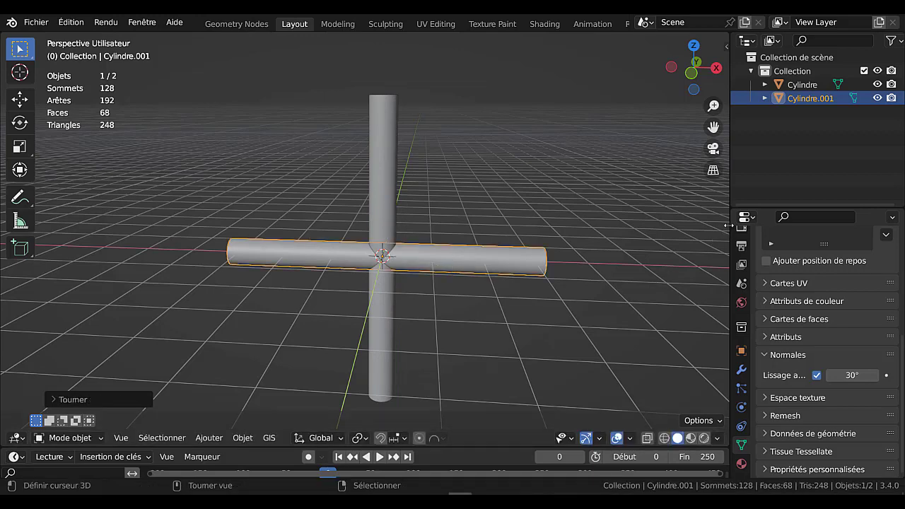
- In see-through front view, move the horizontal cylinder along X until its end sits near the vertical cylinder's centre
left_click_drag(731, 228, 760, 221)
scroll(431, 266, "up", 5)
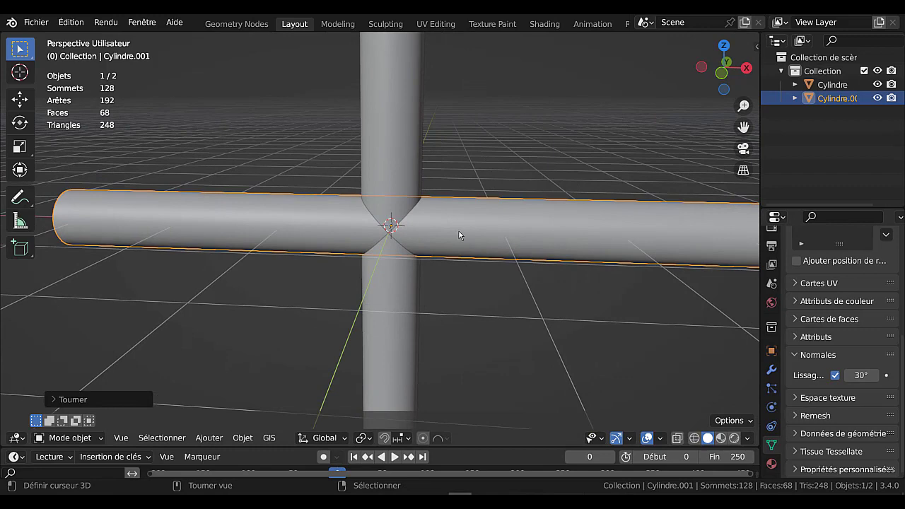
key("KP_7")
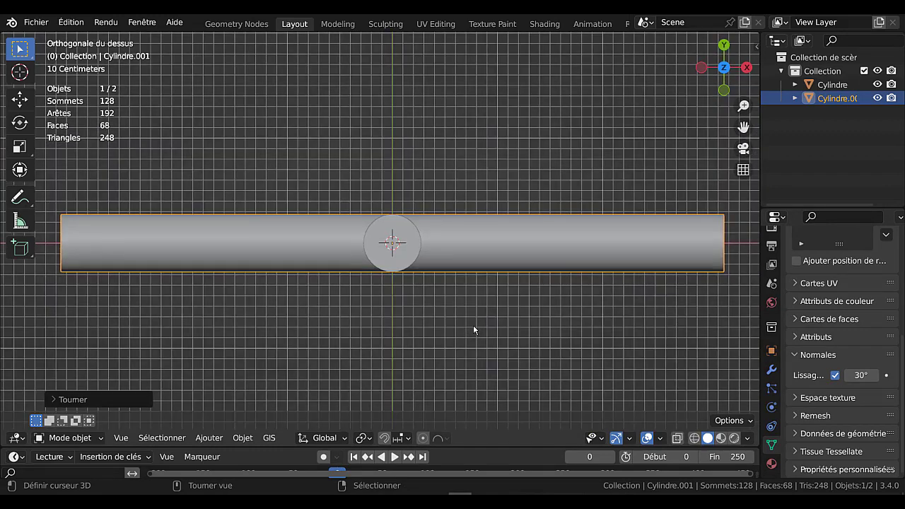
key("KP_1")
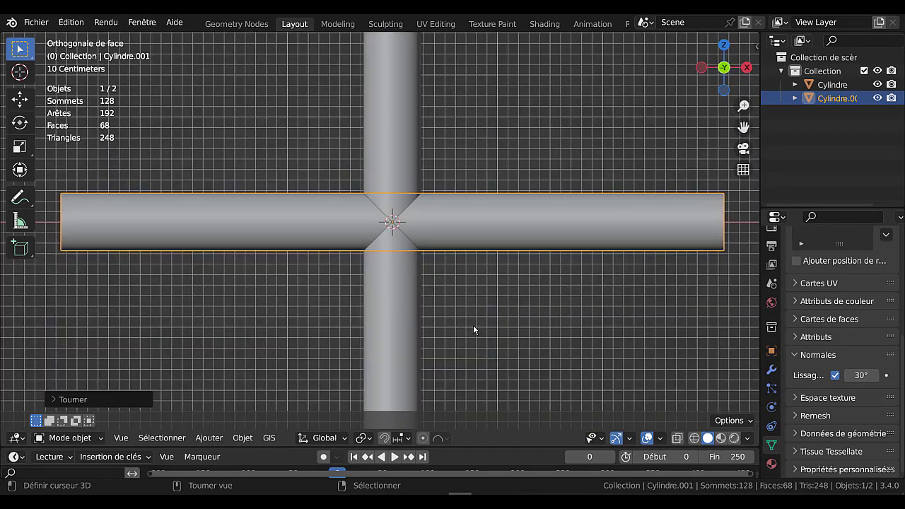
key("alt+z")
scroll(468, 218, "up", 1)
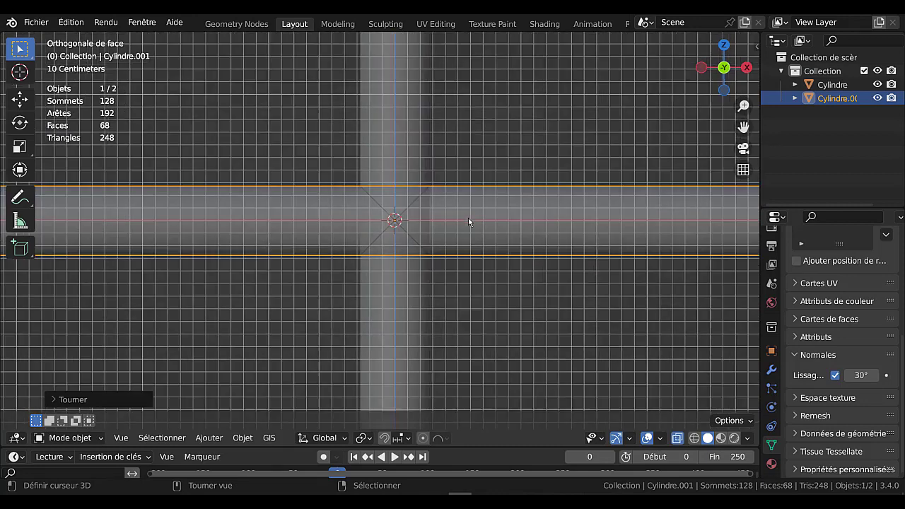
scroll(469, 218, "up", 1)
scroll(470, 218, "down", 3)
key("g")
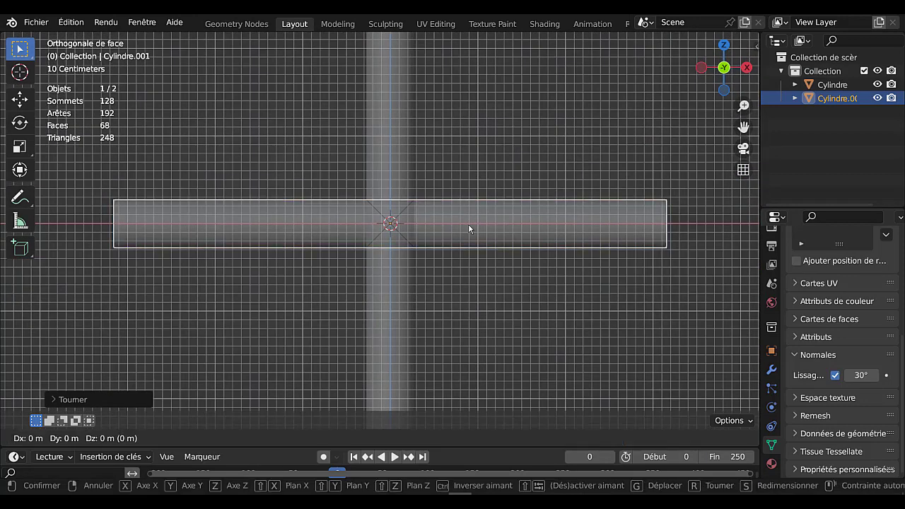
key("x")
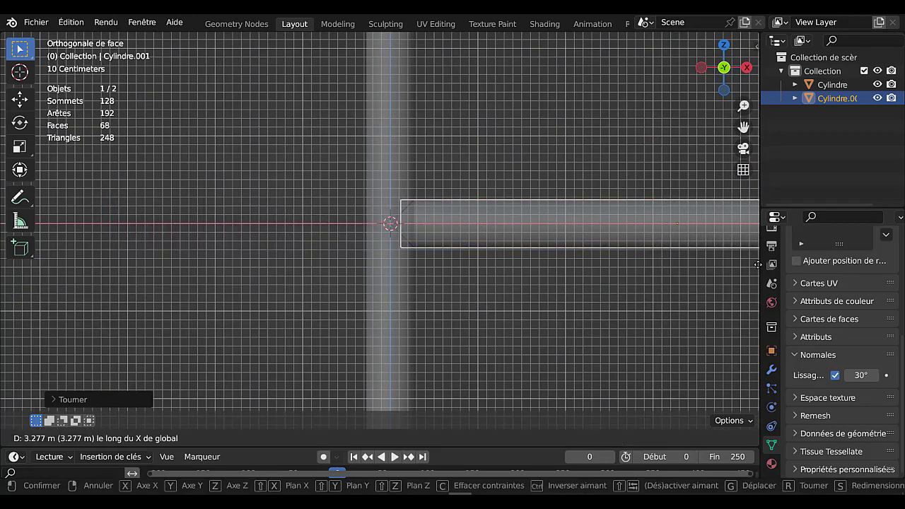
left_click(740, 277)
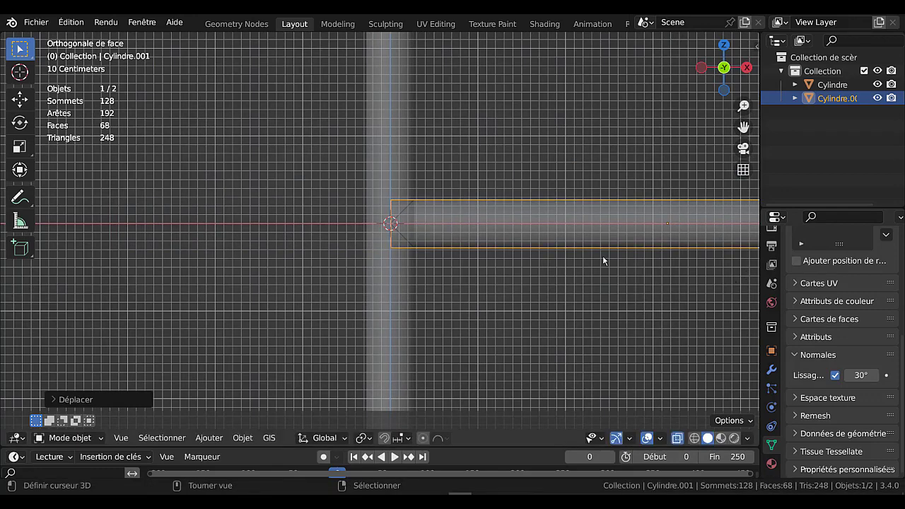
- Enable the wireframe overlay (Filaire) and nudge the horizontal cylinder along X so its end aligns with the vertical cylinder's centreline
scroll(566, 252, "up", 3)
scroll(564, 251, "up", 5)
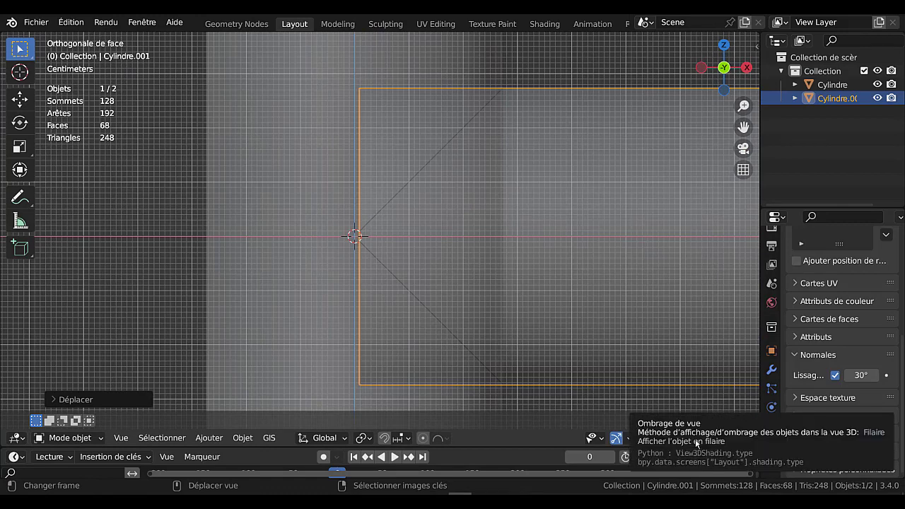
left_click(662, 439)
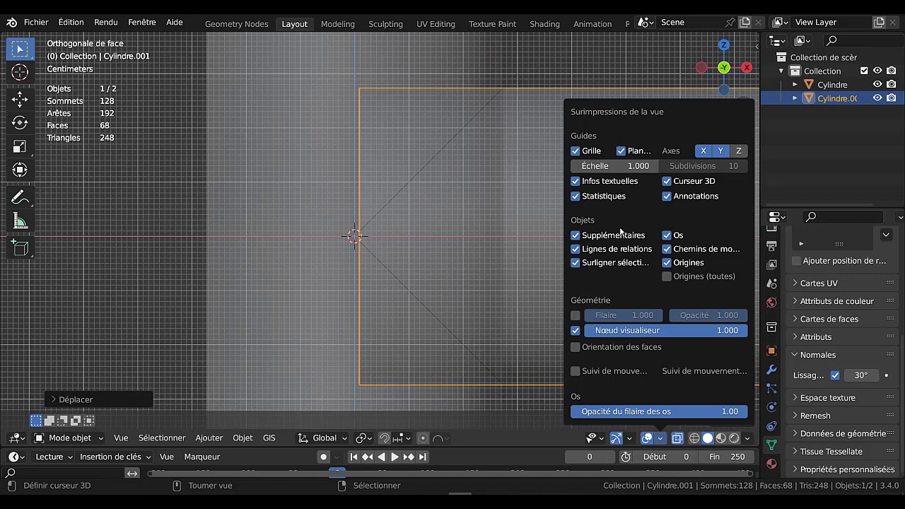
left_click(575, 315)
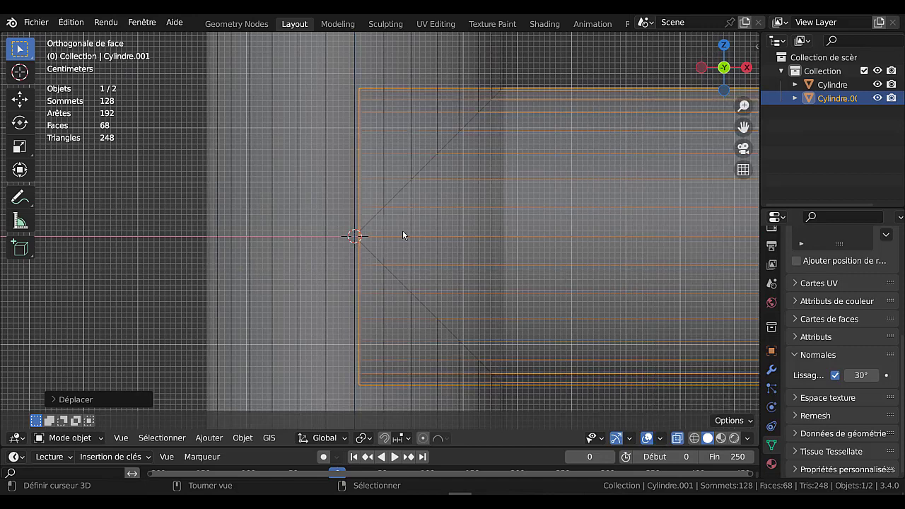
scroll(401, 231, "up", 4)
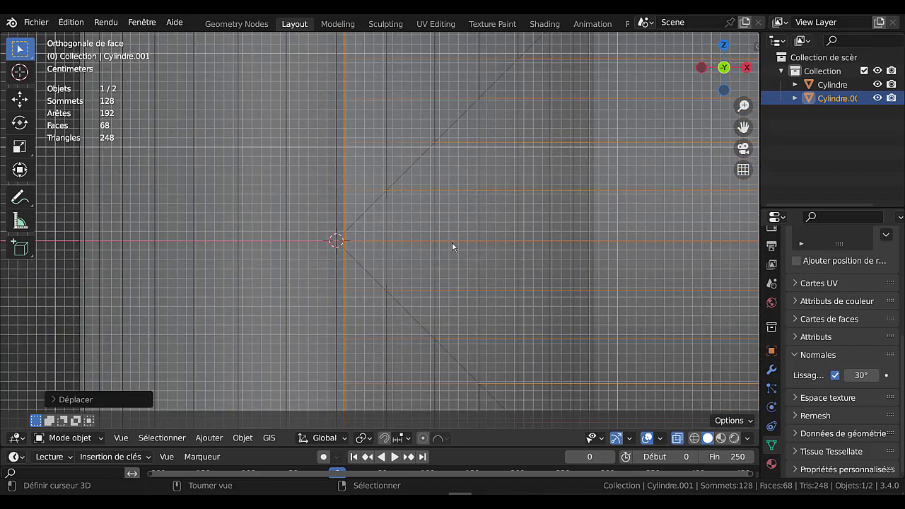
key("g")
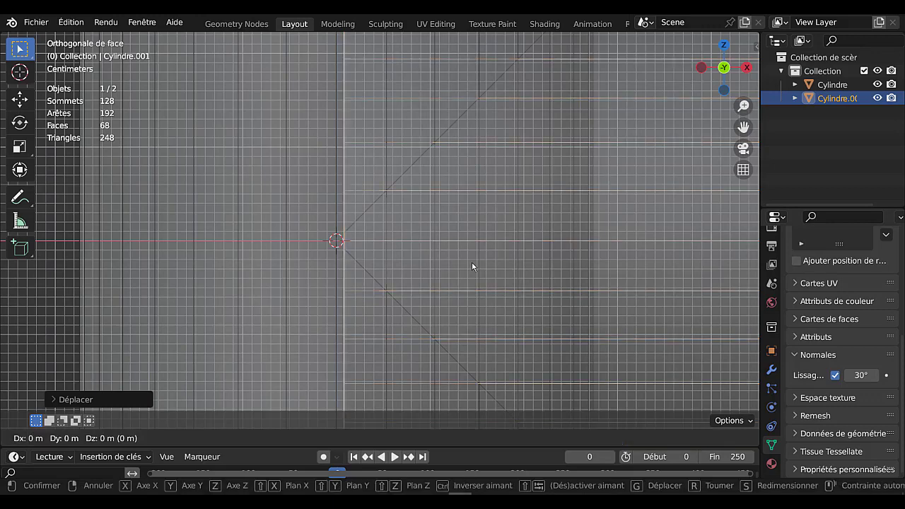
key("x")
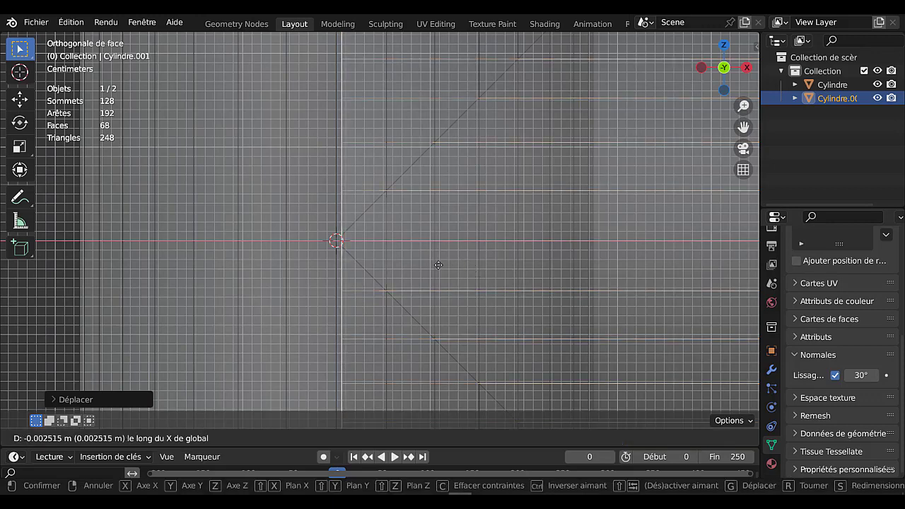
left_click(400, 277)
scroll(333, 276, "down", 4)
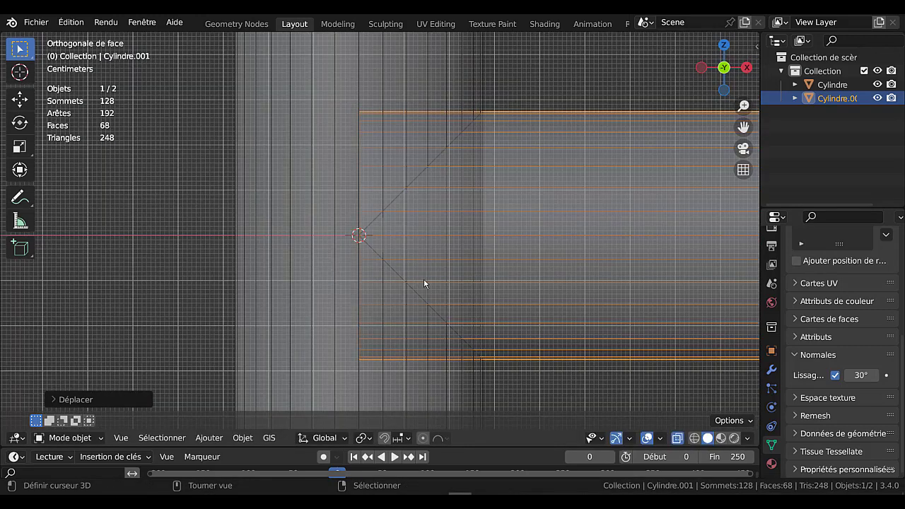
- Select both cylinders, turn off the see-through display, and show the Welder add-on's options
left_click(318, 210, "shift")
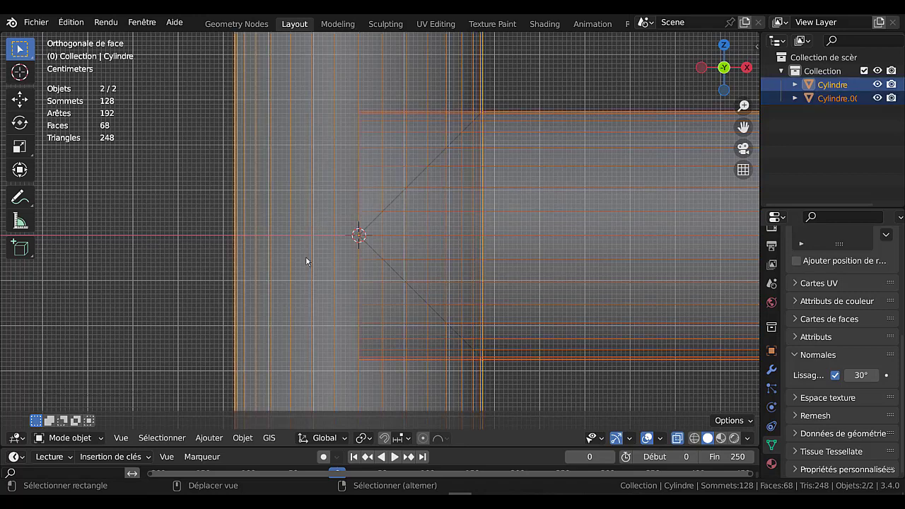
scroll(616, 340, "down", 3)
scroll(606, 350, "down", 3)
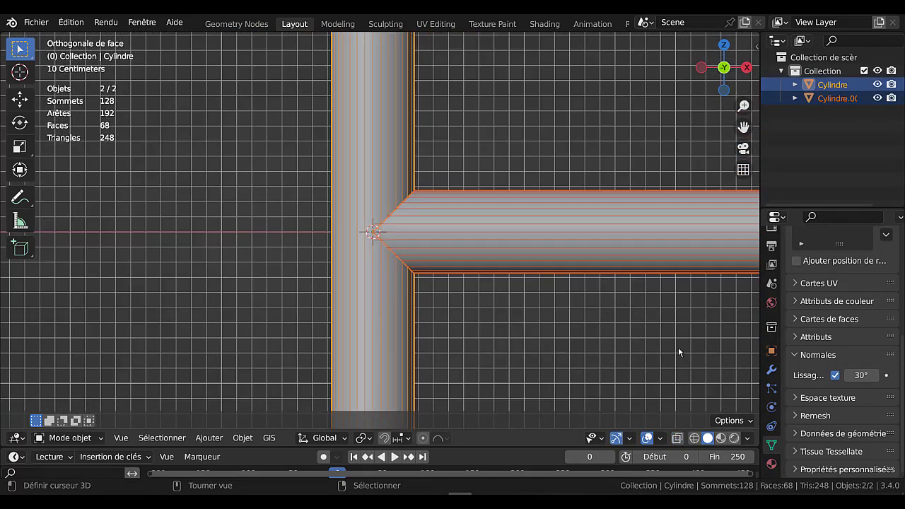
key("n")
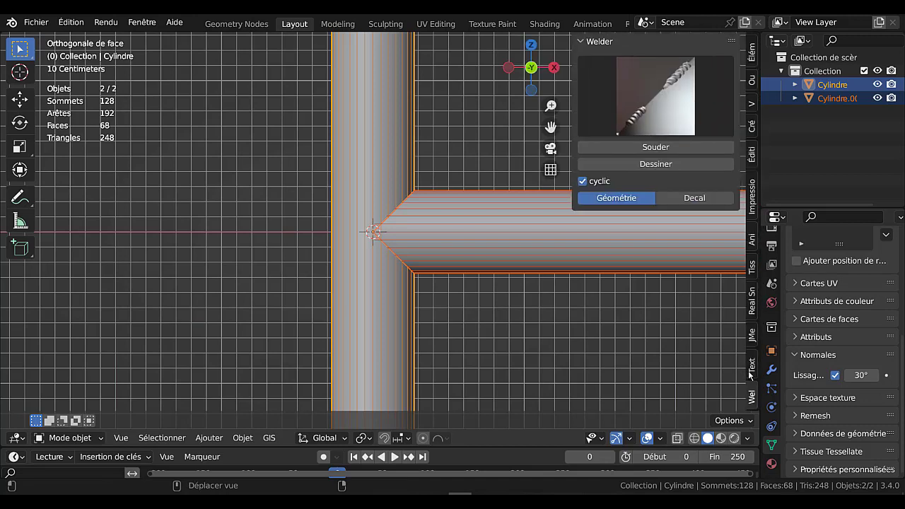
- Choose the first bead style in the Welder gallery and weld the joint between the two selected cylinders in Géométrie mode
left_click(652, 106)
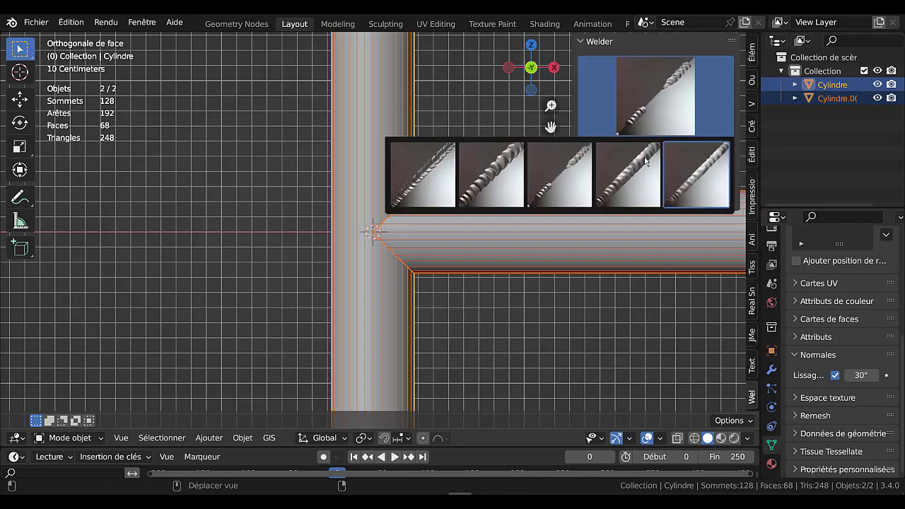
left_click(427, 178)
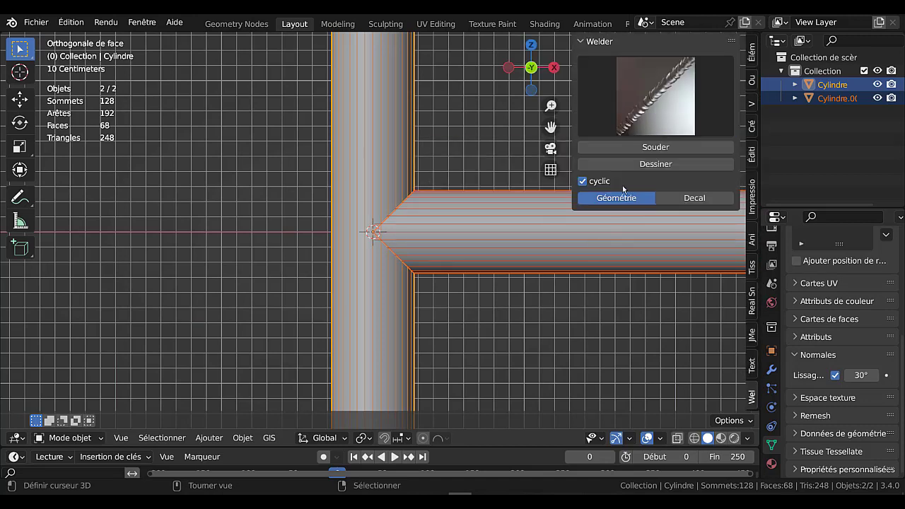
left_click(656, 148)
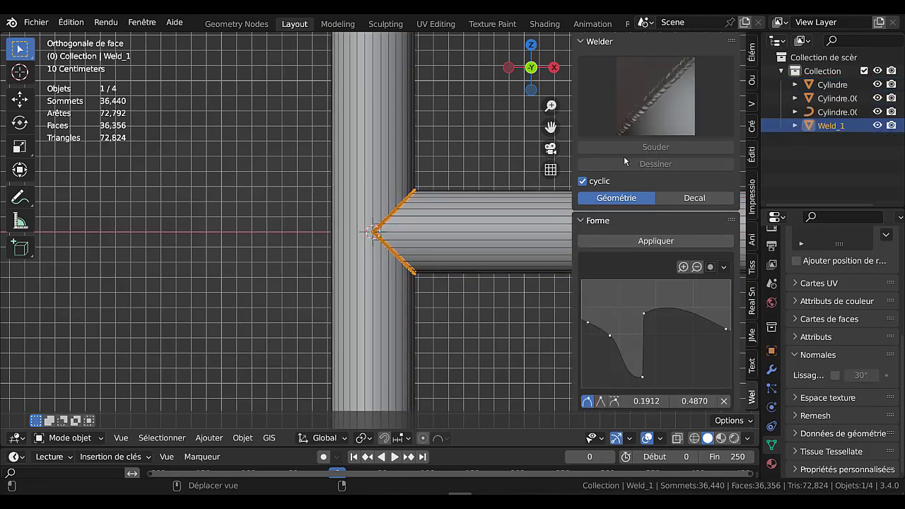
left_click(602, 159)
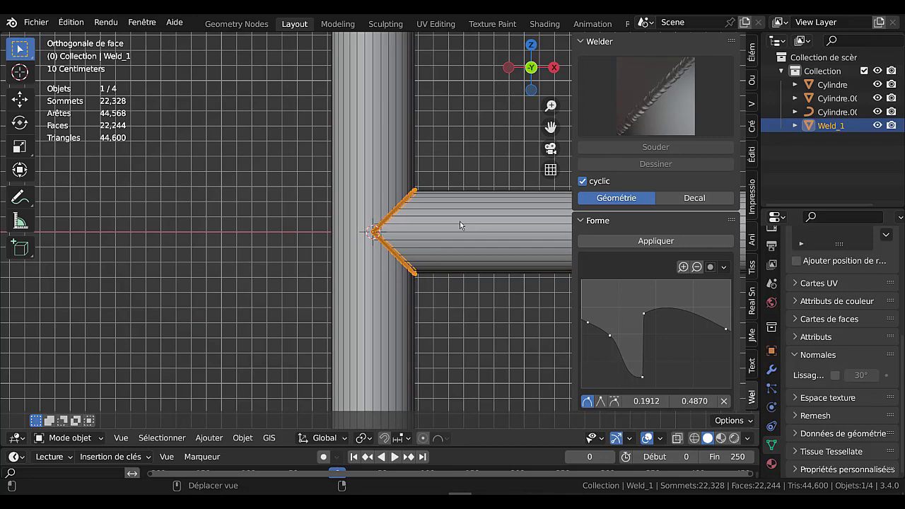
scroll(395, 289, "up", 10)
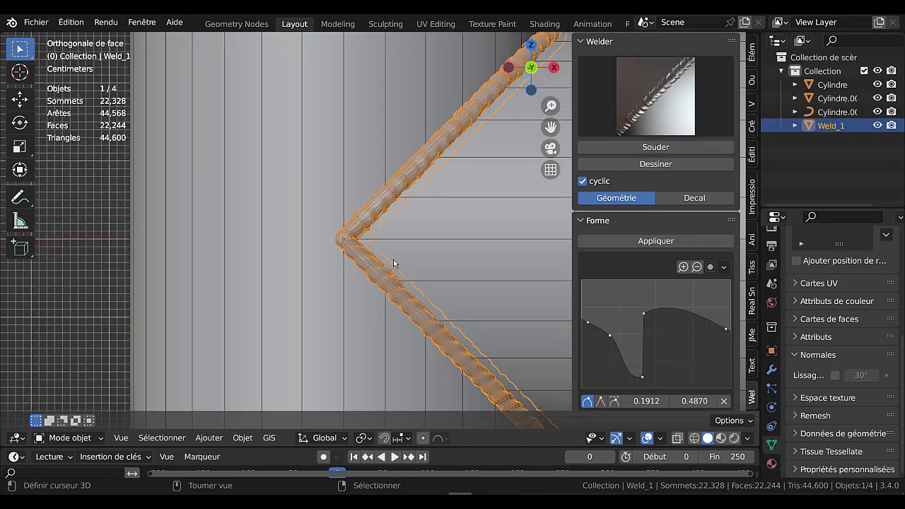
key("Tab")
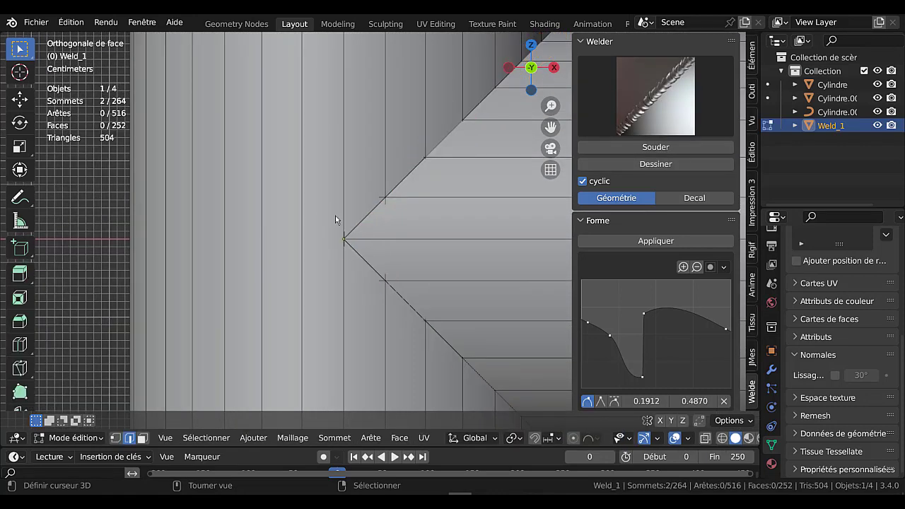
key("Tab")
scroll(253, 236, "down", 4)
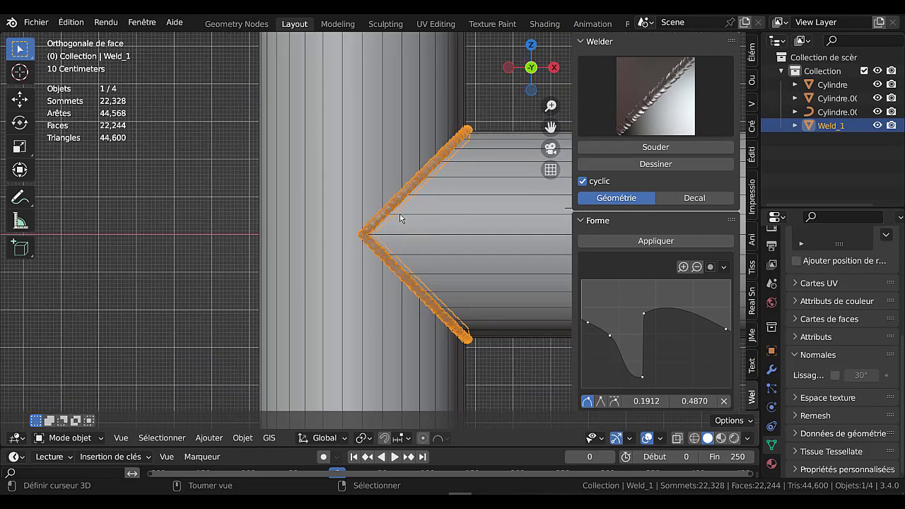
scroll(290, 221, "down", 3)
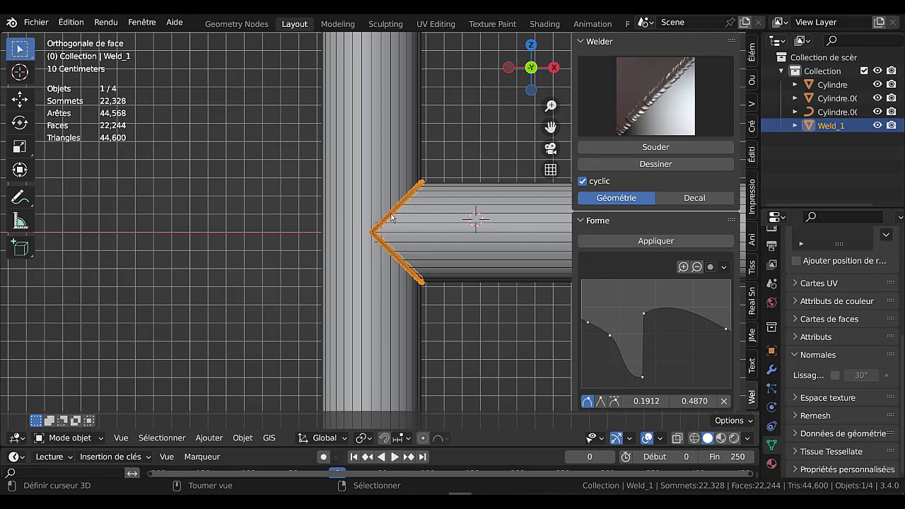
- Delete the weld bead and move the horizontal cylinder along negative X so its end passes the vertical cylinder's centreline
key("x")
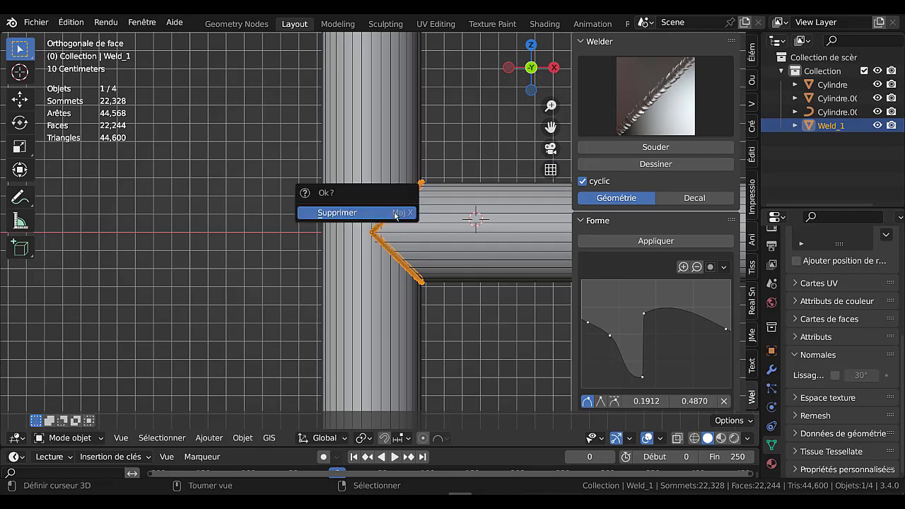
left_click(394, 216)
left_click(440, 225)
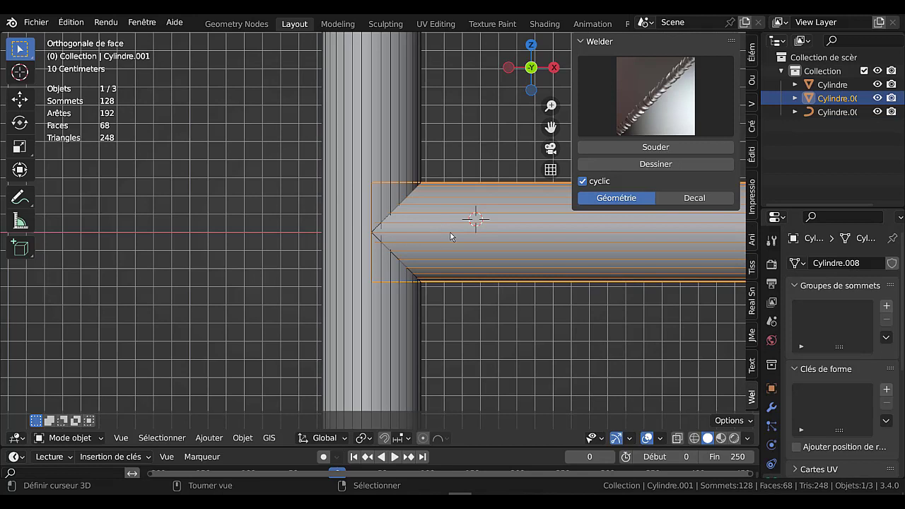
key("g")
key("x")
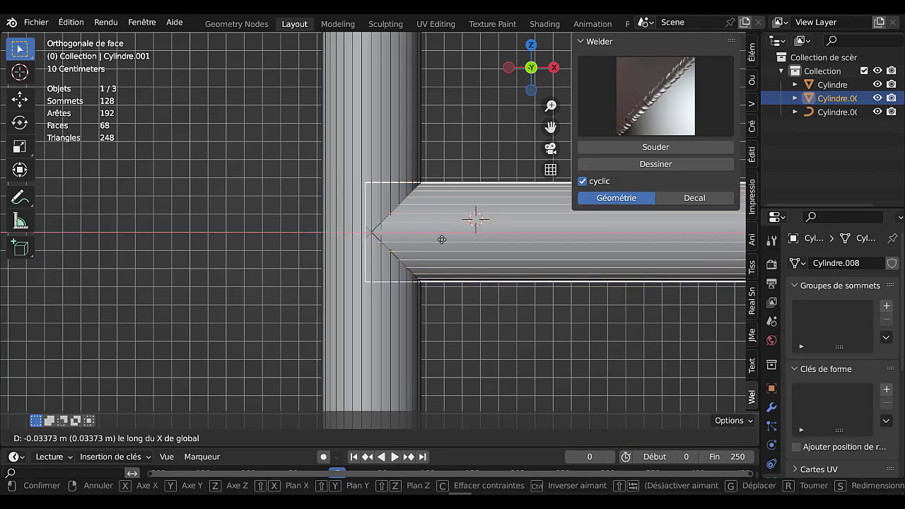
left_click(435, 241)
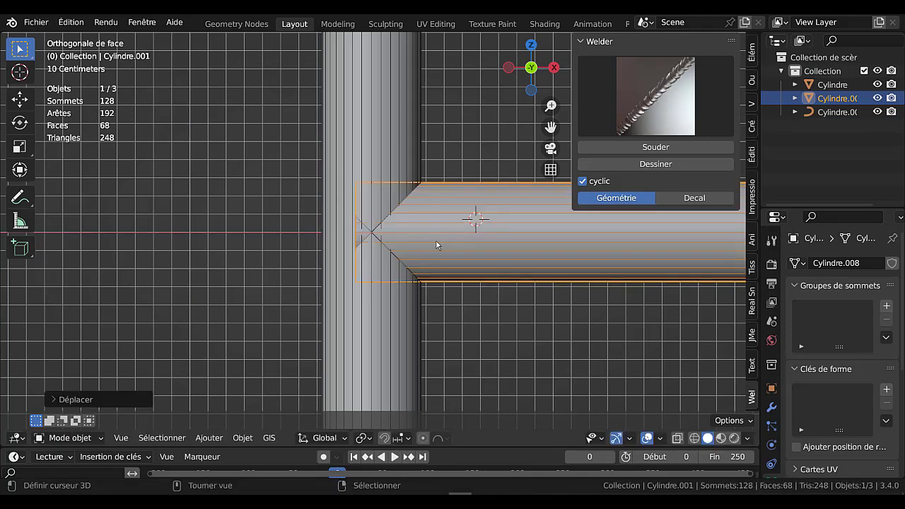
- Add the vertical cylinder to the selection, weld the two cylinders again with the same bead style, and apply the weld's shape
left_click(389, 162, "shift")
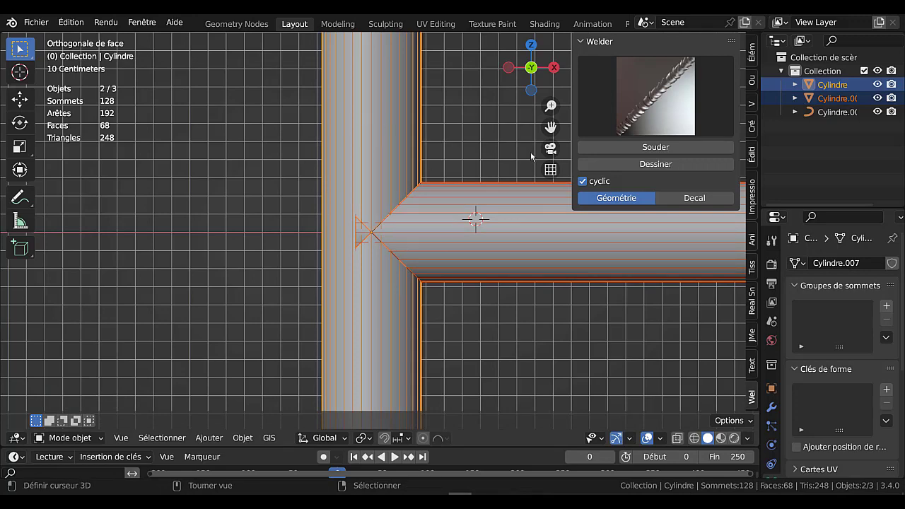
left_click(657, 147)
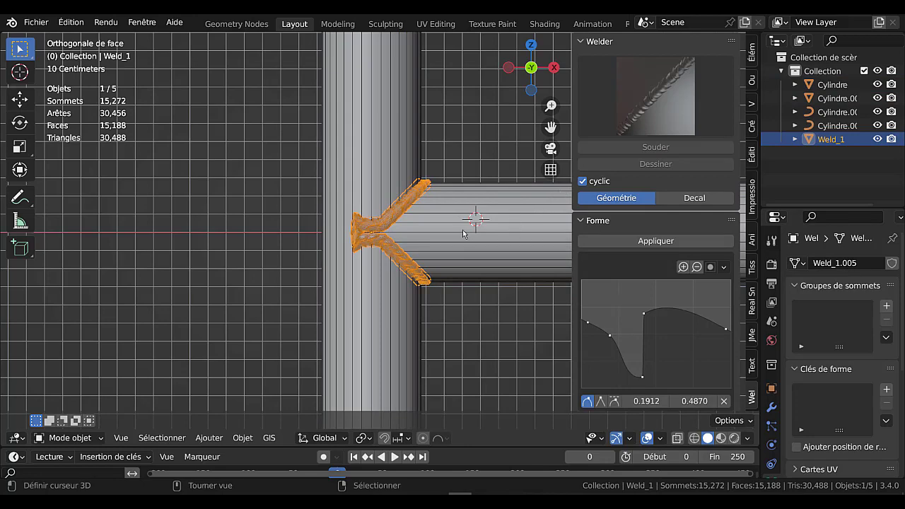
scroll(465, 234, "up", 3)
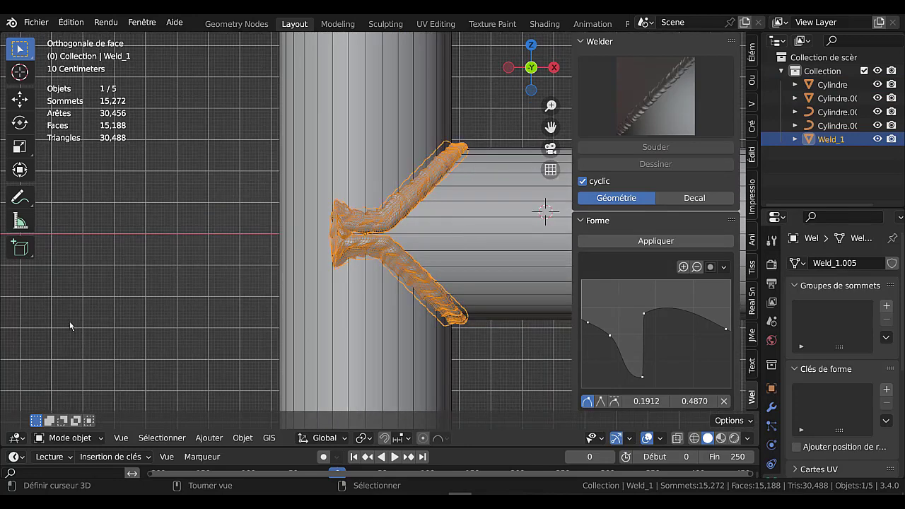
scroll(117, 309, "down", 5)
middle_click_drag(192, 298, 309, 287)
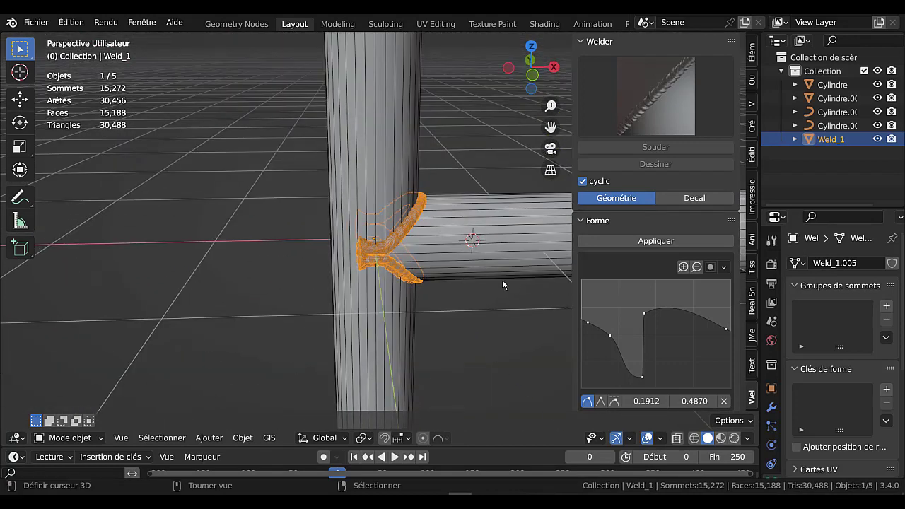
left_click(656, 241)
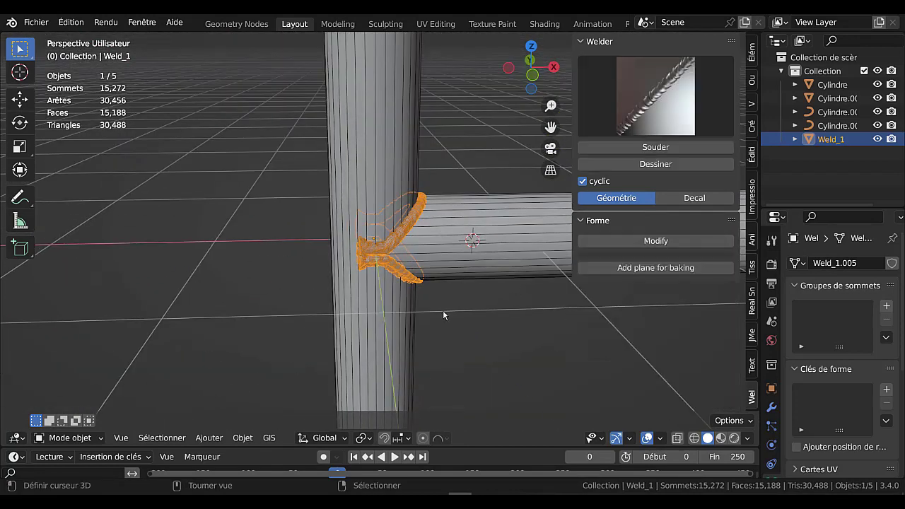
- Hide the Welder sidebar, then select both cylinders together with the weld bead and delete them
scroll(446, 322, "down", 3)
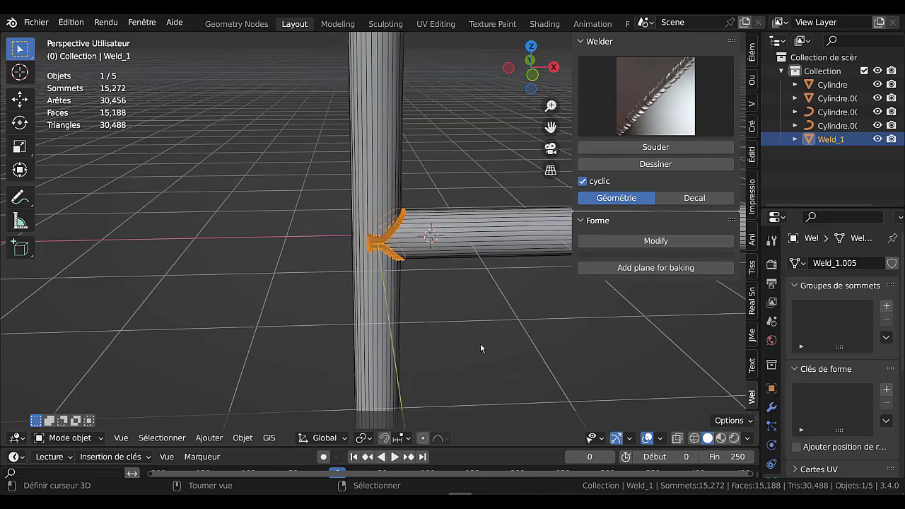
middle_click_drag(481, 344, 385, 367, "shift")
scroll(385, 367, "down", 3)
middle_click_drag(465, 255, 489, 251)
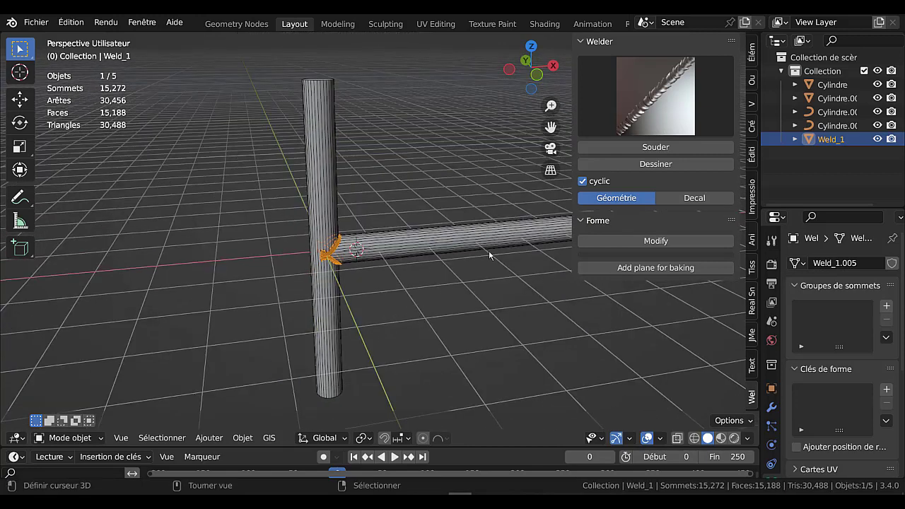
left_click_drag(570, 176, 637, 181)
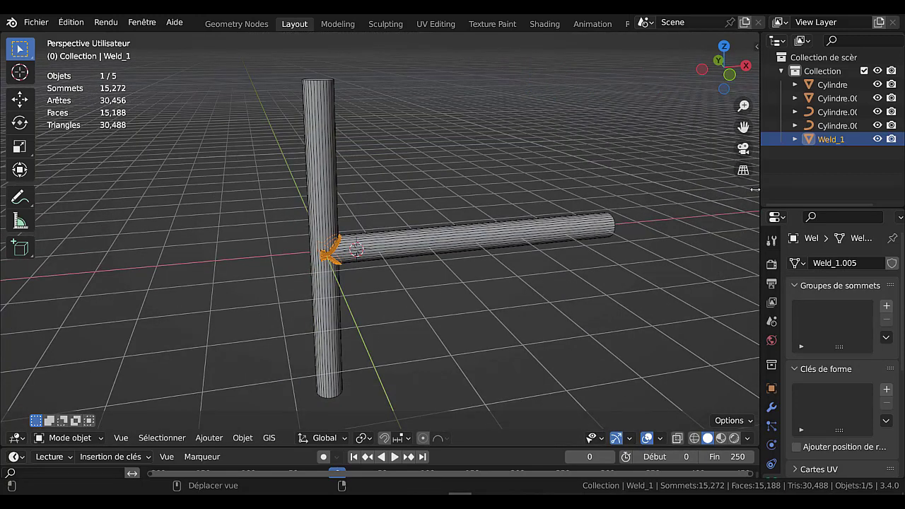
left_click(521, 235)
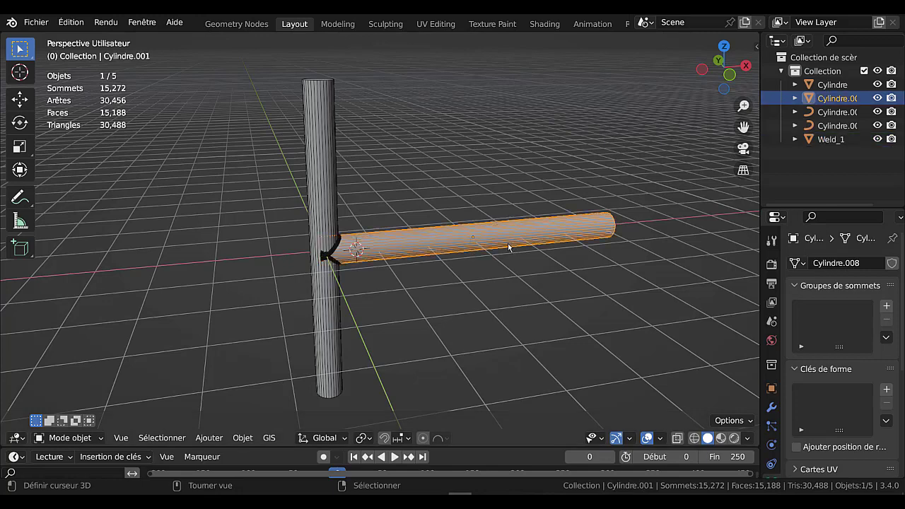
left_click(332, 202, "shift")
left_click(337, 253, "shift")
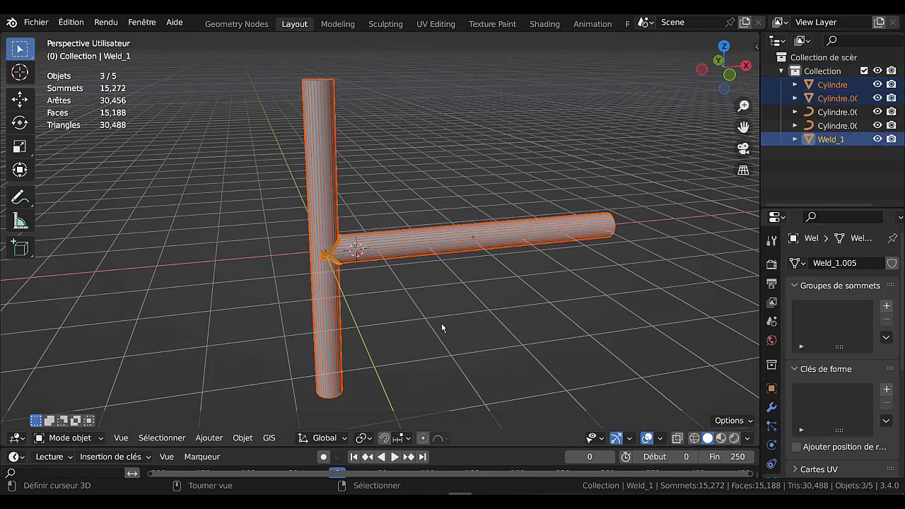
scroll(442, 327, "up", 2)
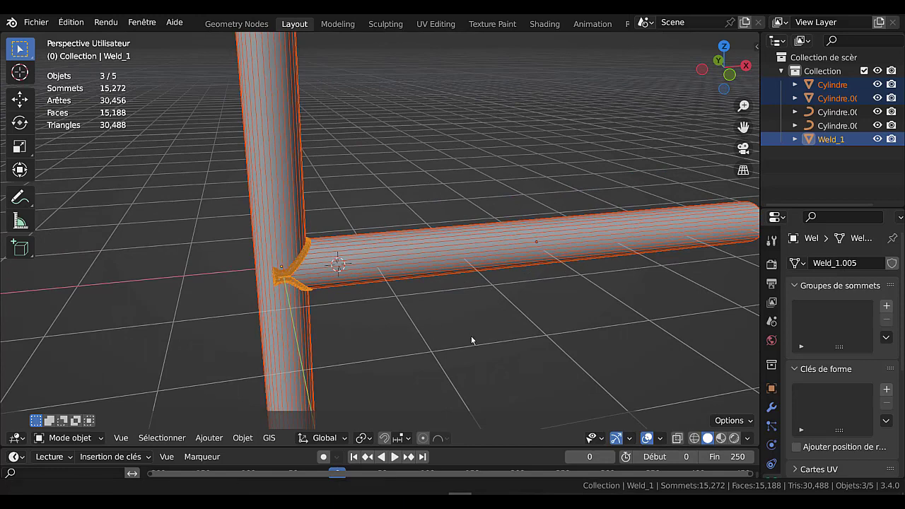
middle_click_drag(471, 338, 499, 344, "shift")
key("x")
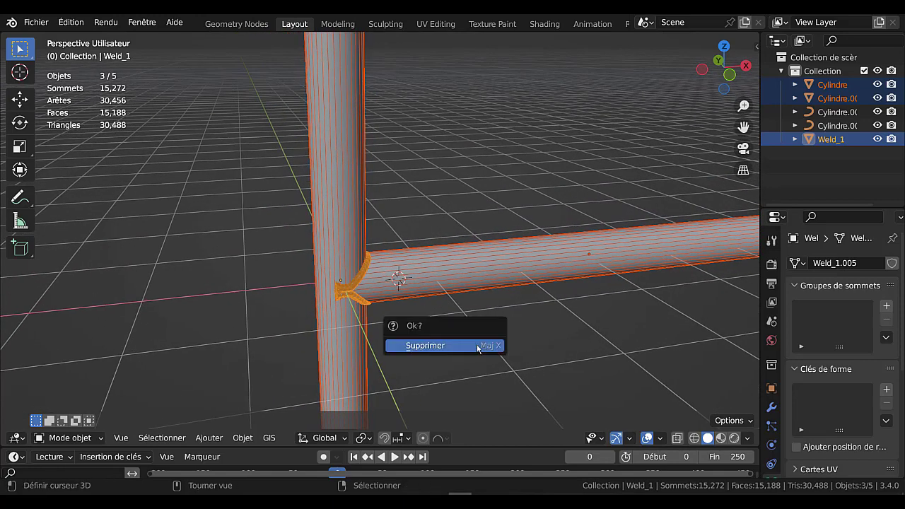
left_click(446, 347)
- Delete the two leftover weld path curves to empty the scene
left_click(365, 299)
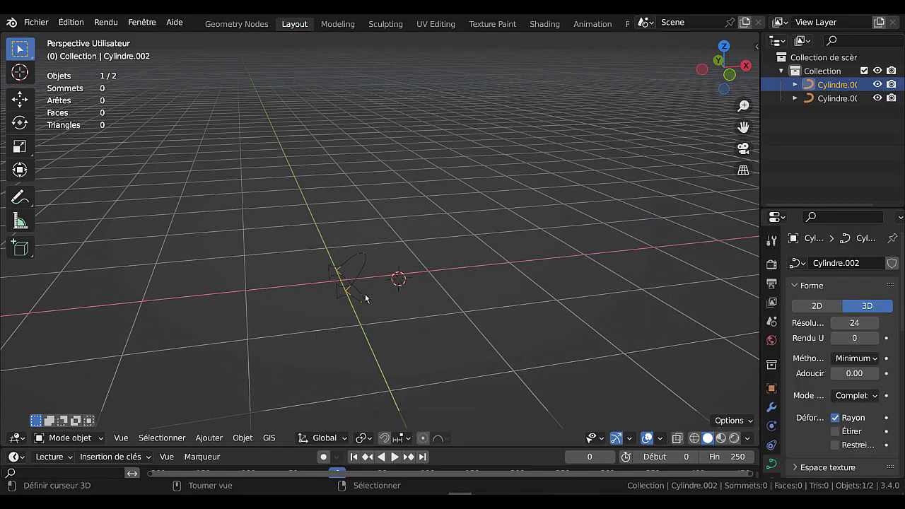
scroll(402, 314, "up", 3)
key("Tab")
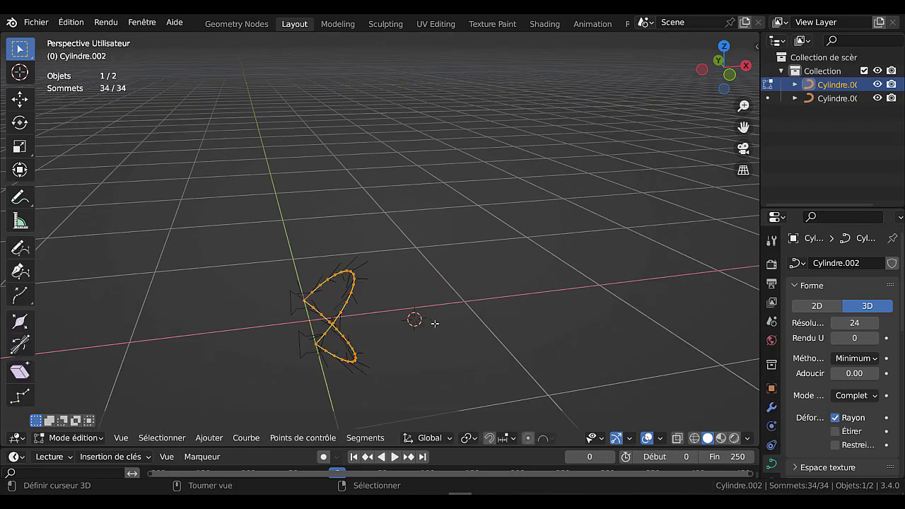
key("Tab")
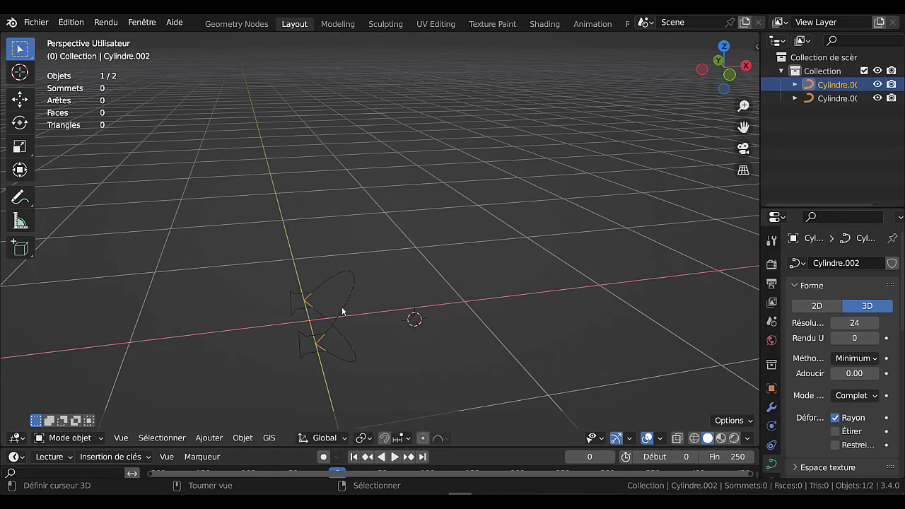
left_click(345, 312)
key("x")
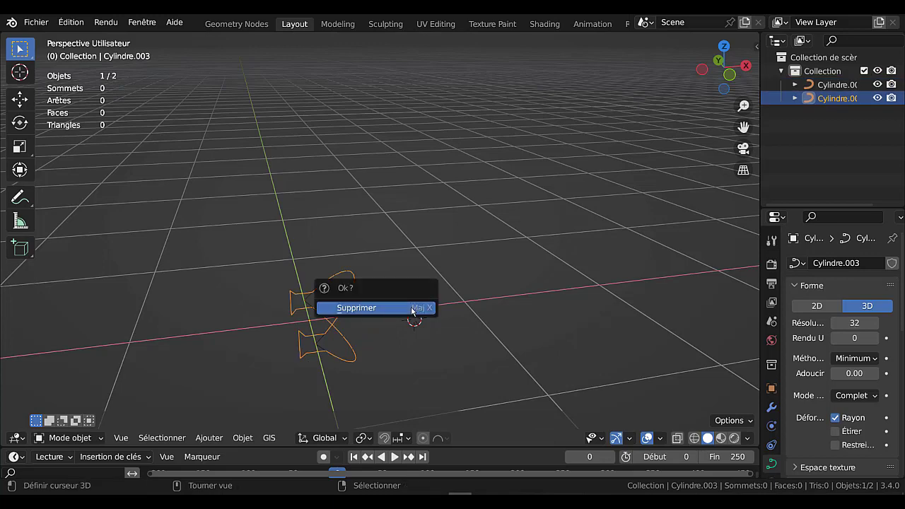
left_click(415, 310)
left_click(347, 304)
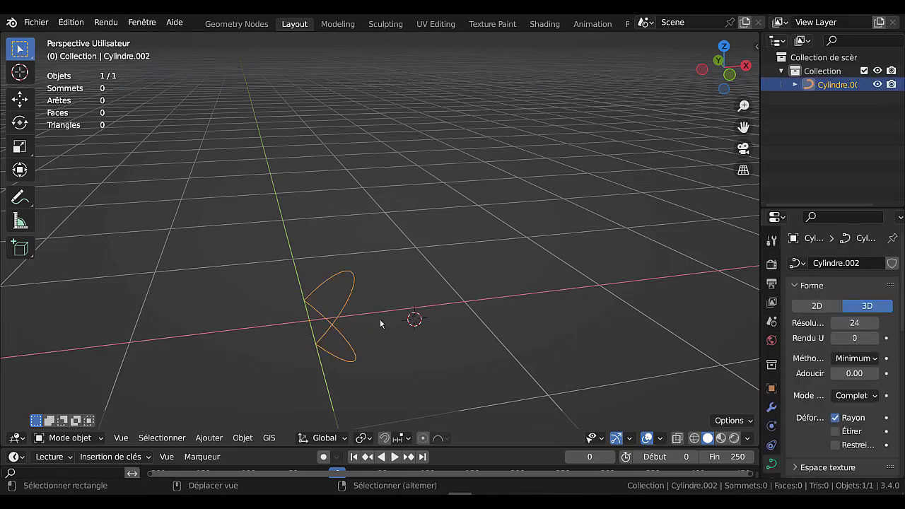
key("x")
left_click(380, 320)
- Snap the 3D cursor to the world origin
mouse_move(390, 330)
middle_mouse_down()
mouse_move(332, 336)
mouse_move(398, 325)
middle_mouse_up()
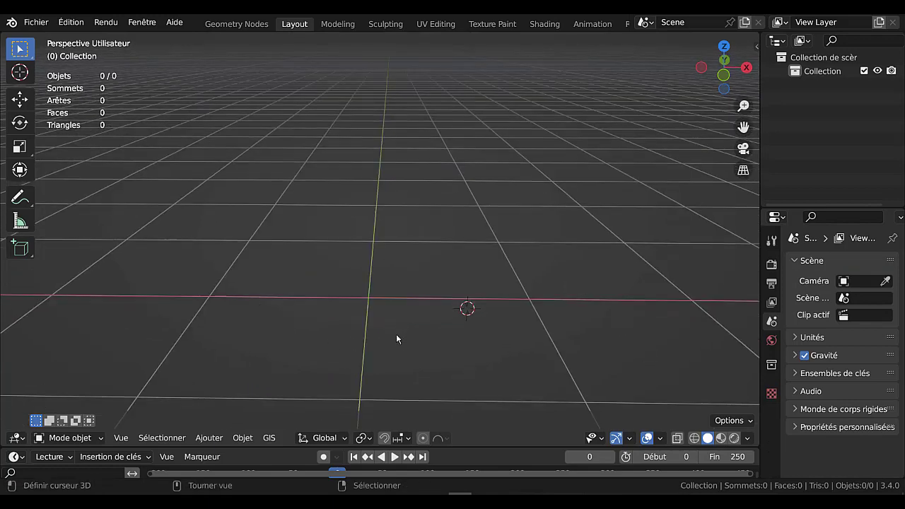
scroll(394, 339, "up", 2)
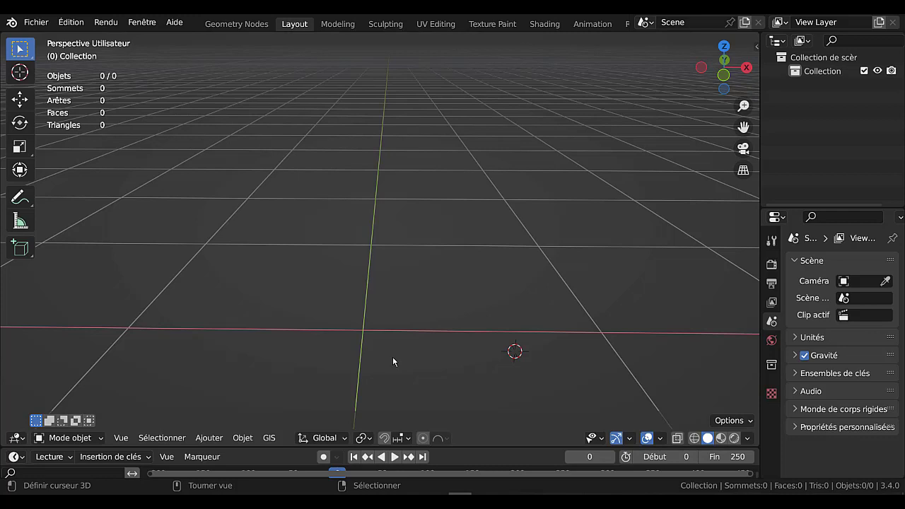
key("shift+s")
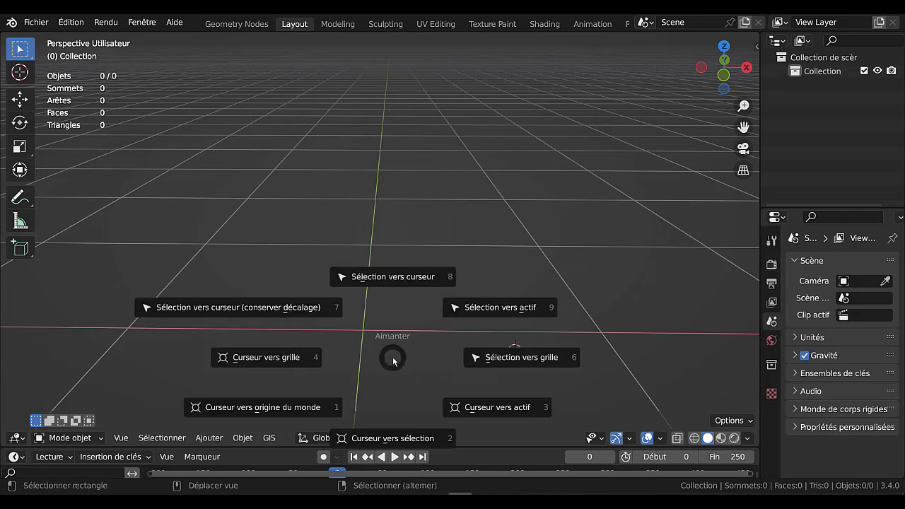
left_click(284, 408)
scroll(432, 343, "down", 2)
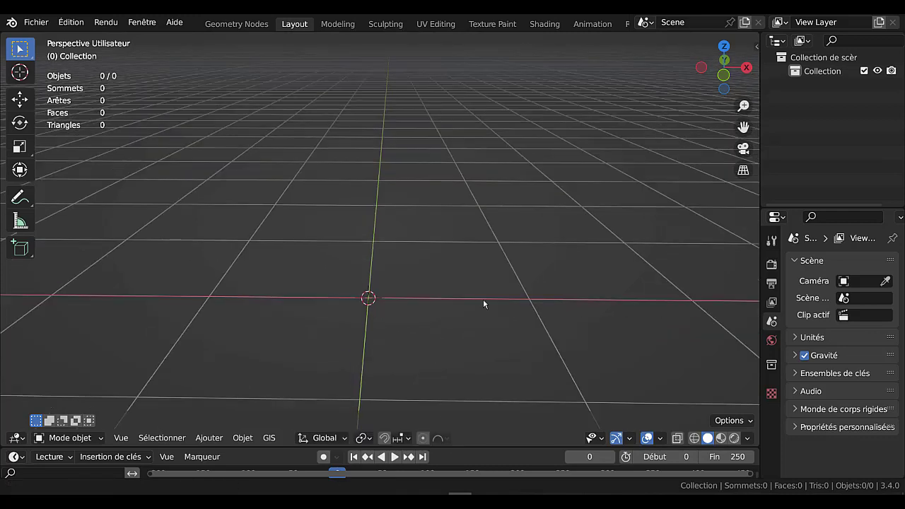
middle_click_drag(483, 298, 519, 275, "shift")
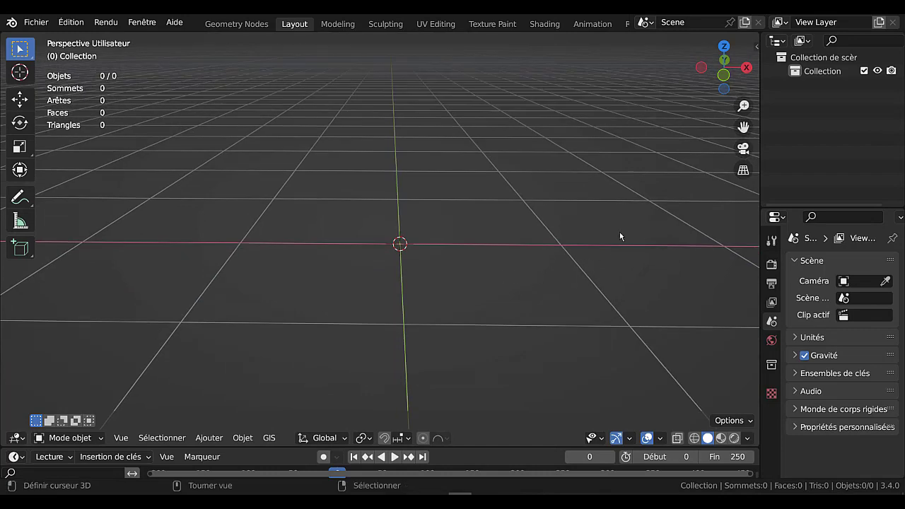
middle_click_drag(620, 236, 552, 275)
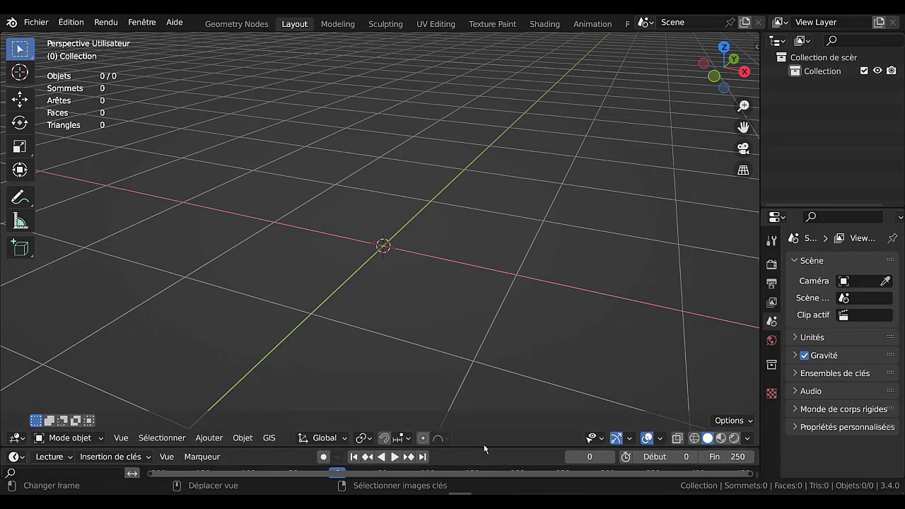
- Reduce the timeline's height to a single strip and widen the column holding the outliner and properties editor
left_click_drag(487, 447, 487, 479)
scroll(400, 302, "up", 2)
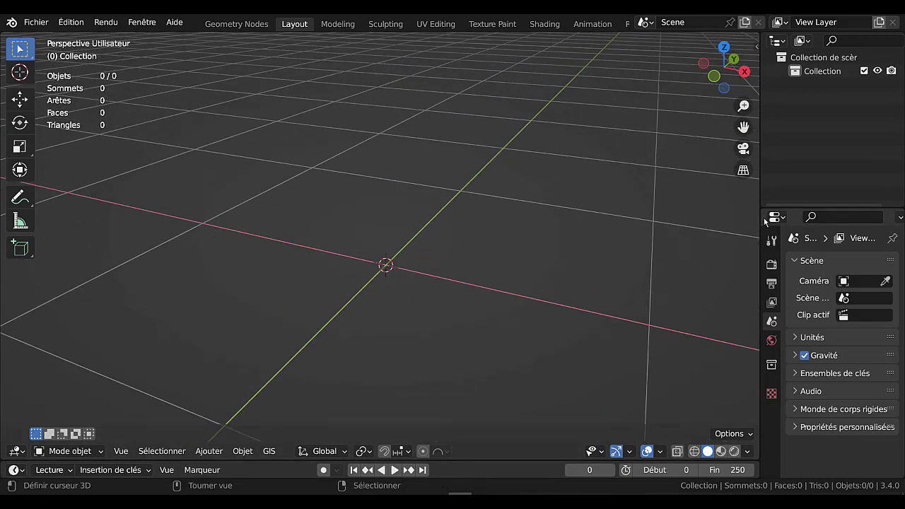
left_click_drag(761, 222, 729, 224)
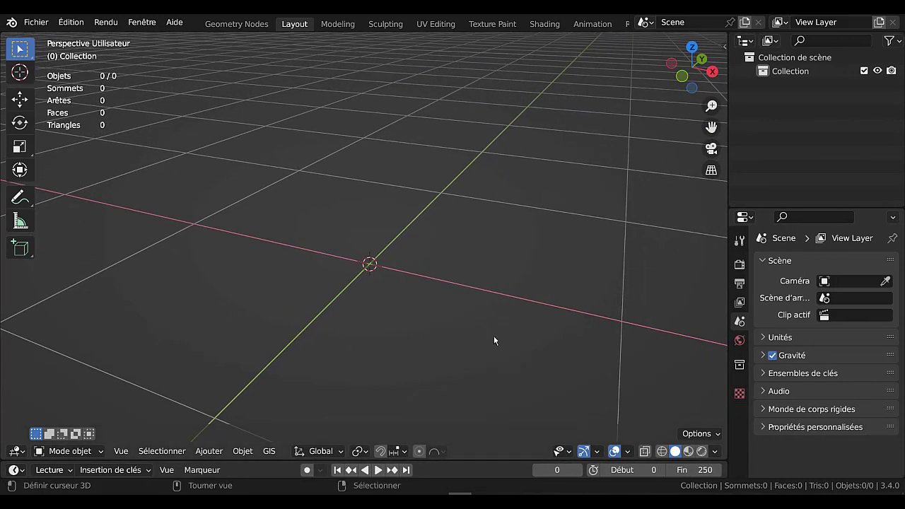
middle_click_drag(418, 384, 445, 333, "shift")
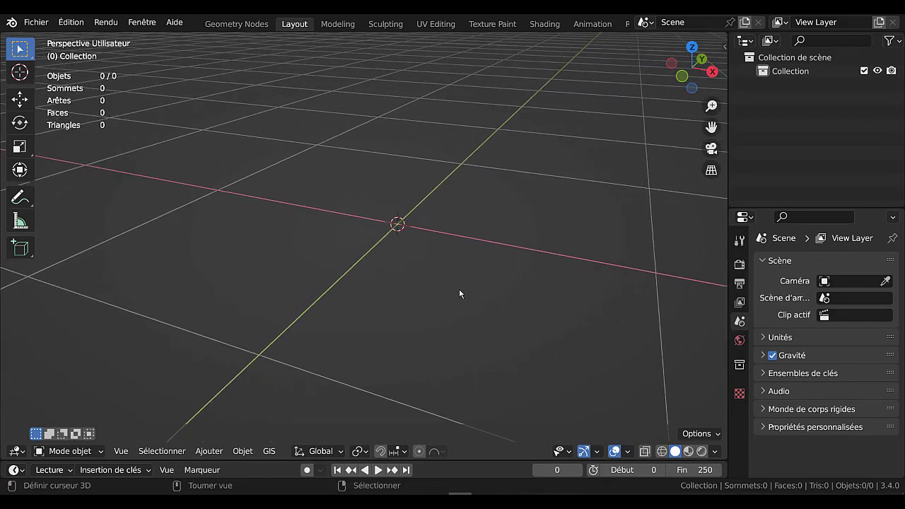
scroll(459, 293, "up", 2)
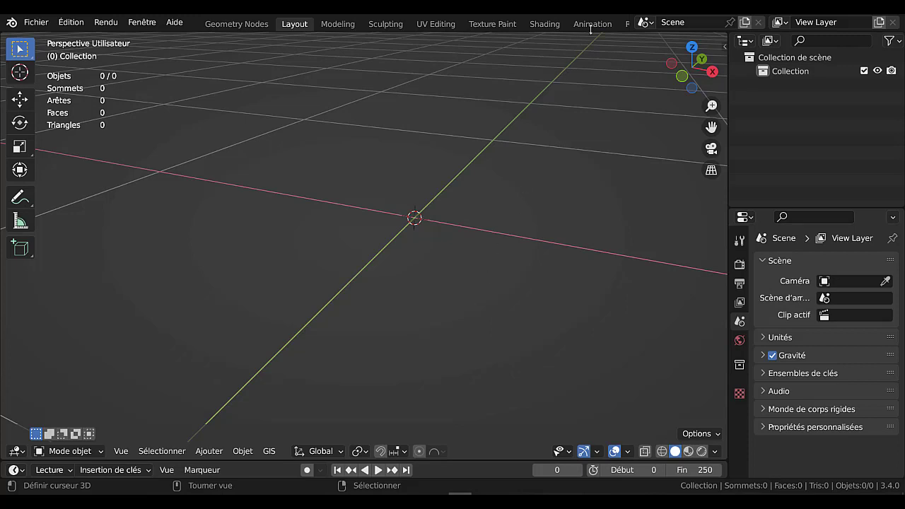
- Add a new Montage workspace from the Montage category of workspace templates
scroll(594, 27, "down", 6)
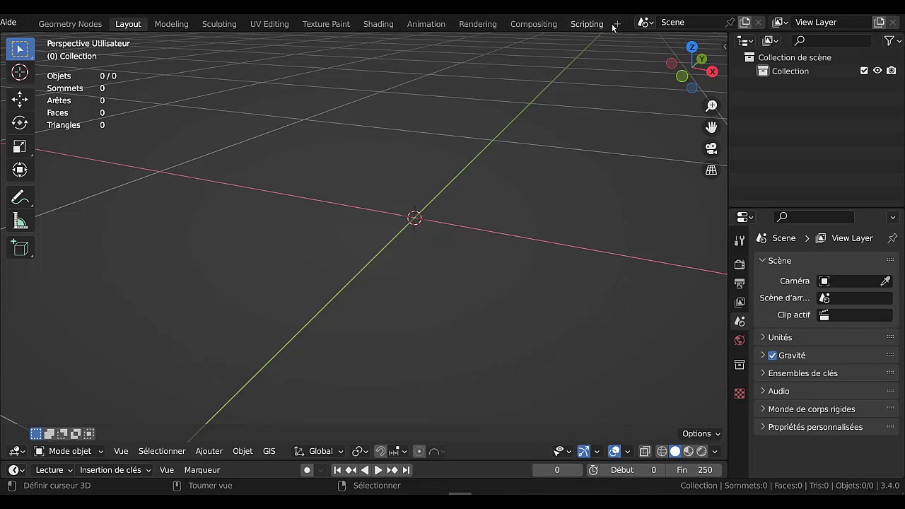
left_click(615, 25)
mouse_move(557, 108)
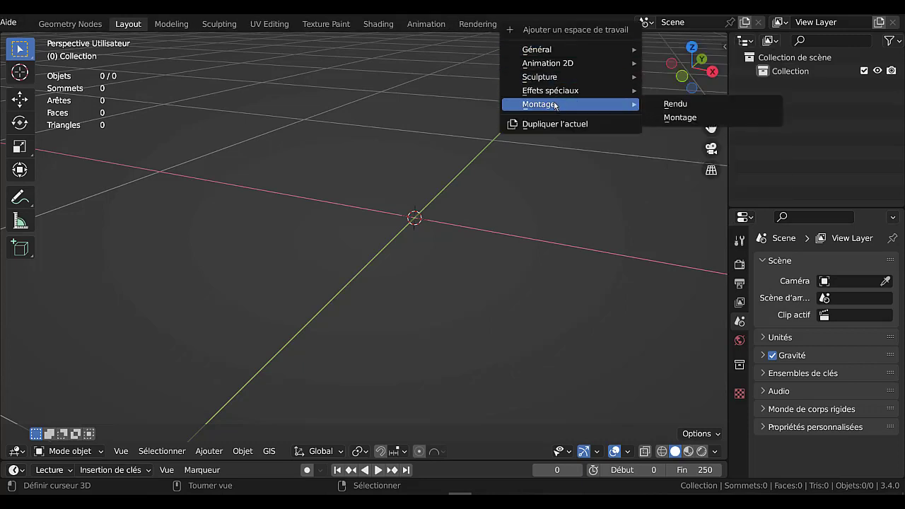
left_click(688, 117)
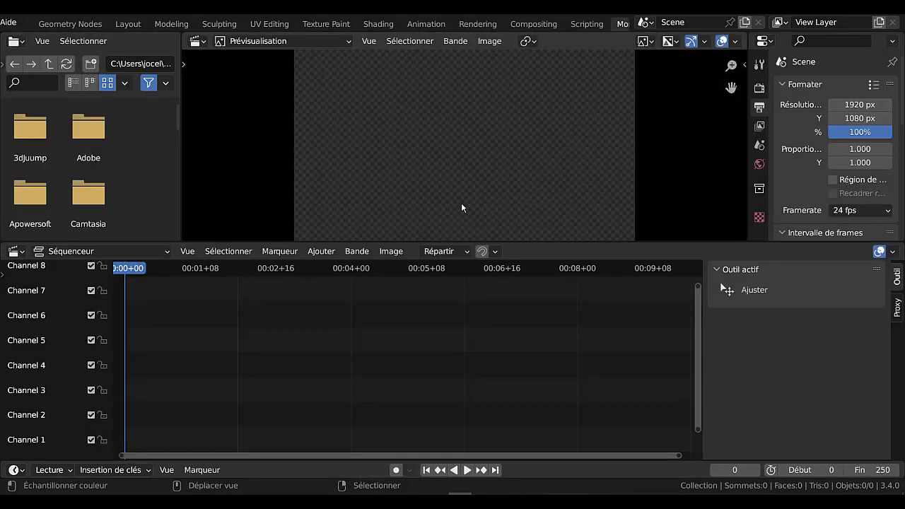
- Enlarge the video preview area by lowering its border with the sequencer and narrowing the file browser and properties editor
left_click_drag(509, 242, 508, 330)
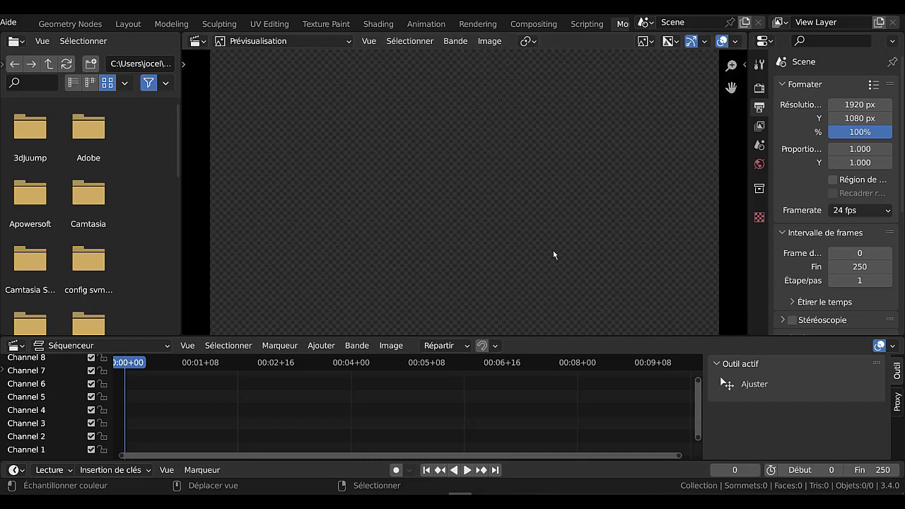
left_click_drag(538, 336, 541, 263)
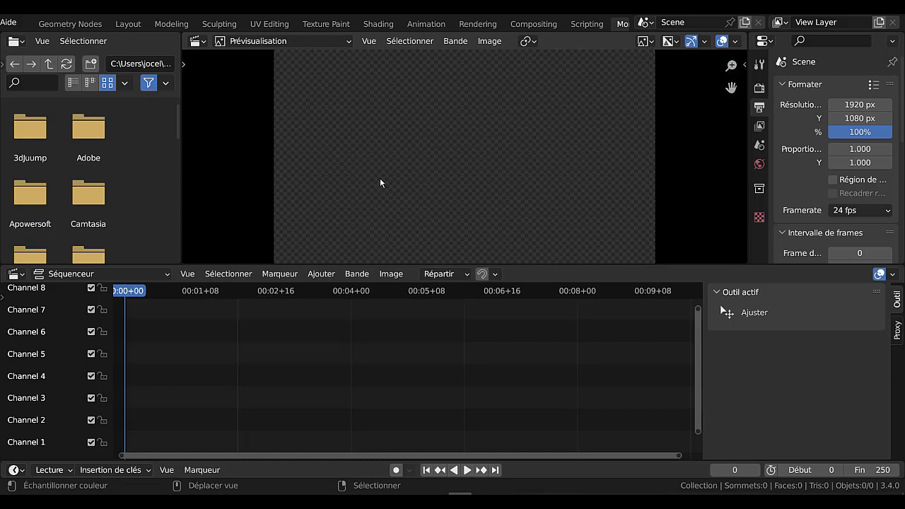
left_click_drag(541, 265, 542, 304)
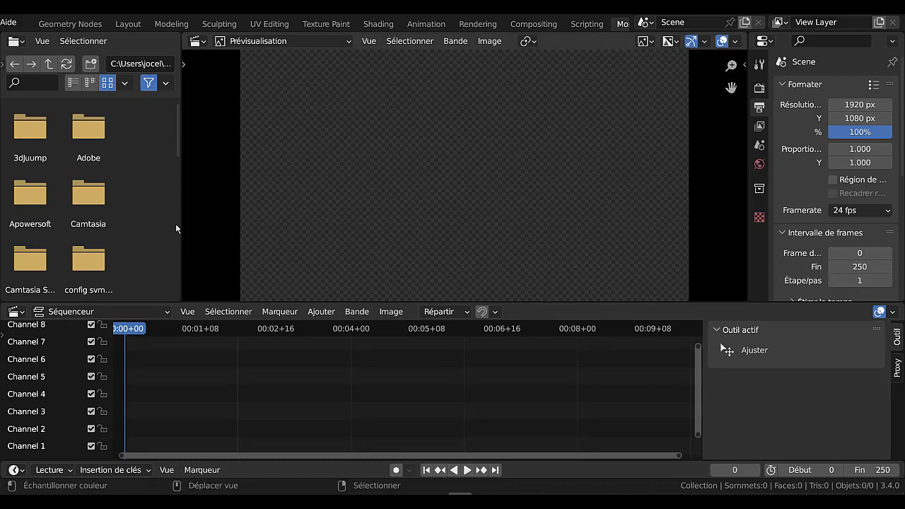
left_click_drag(182, 214, 167, 212)
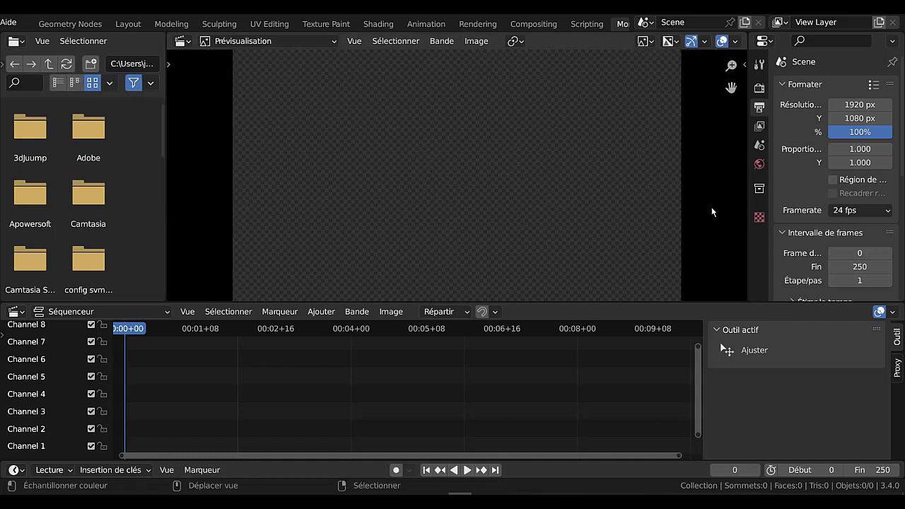
left_click_drag(746, 176, 763, 177)
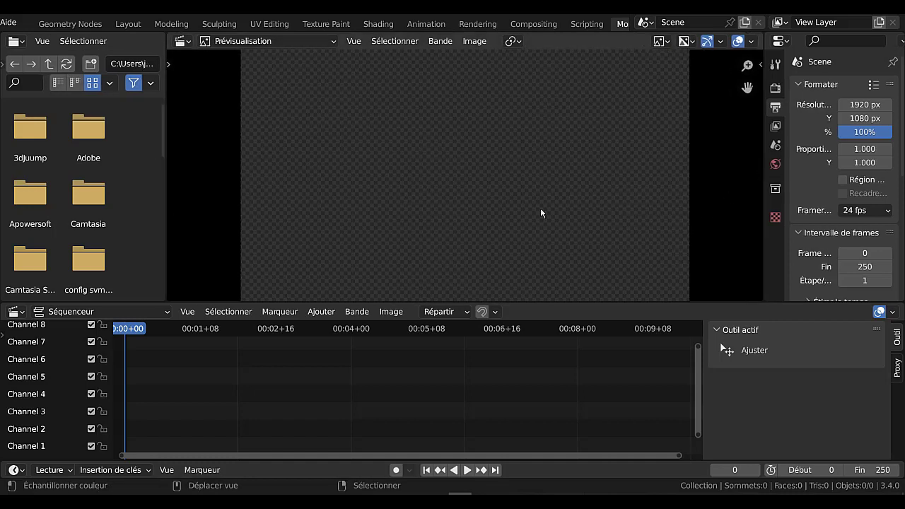